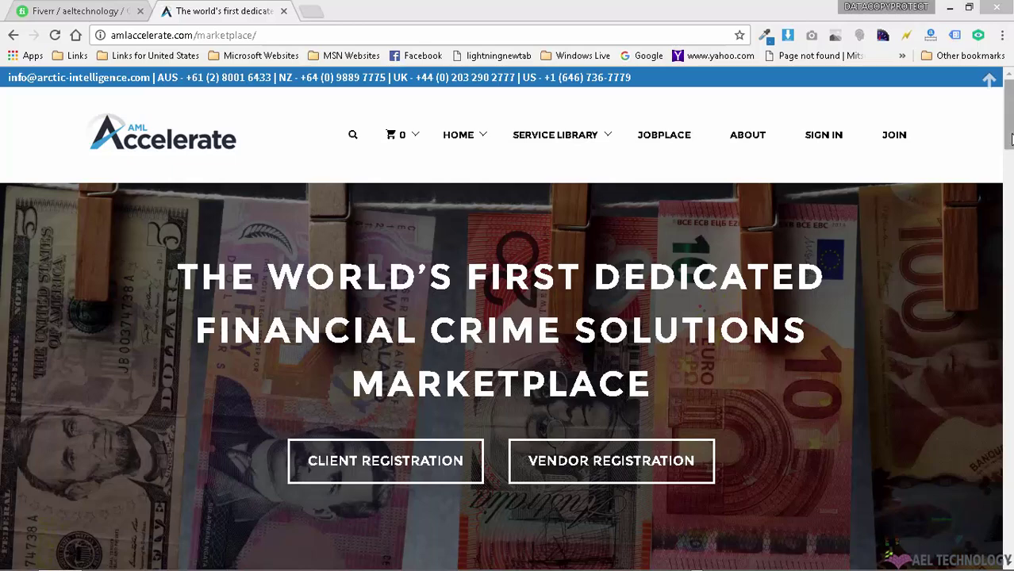
Step: Scroll up and down the marketplace home page to browse its content
scroll(508, 317, down, 10)
scroll(508, 317, up, 10)
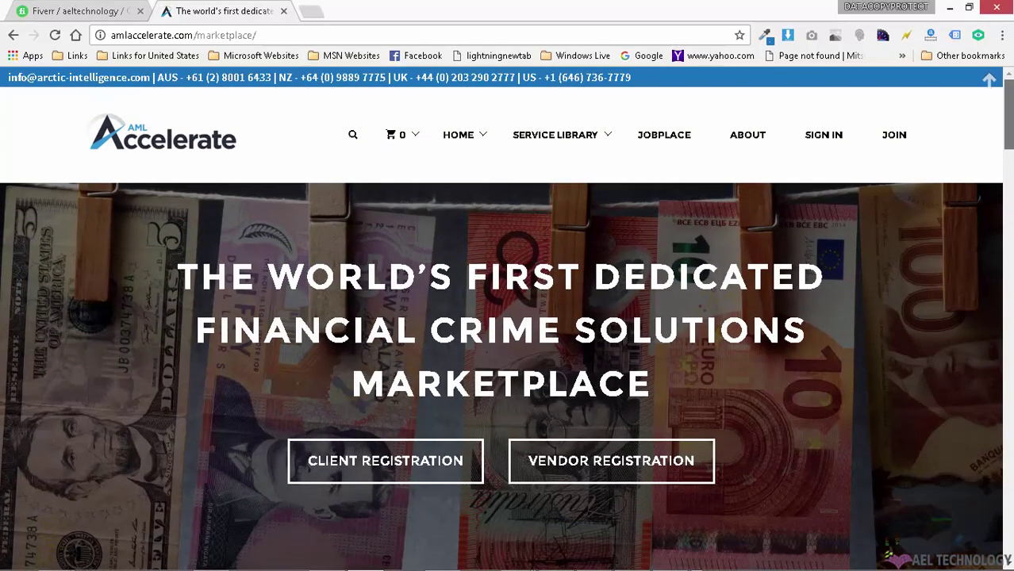
scroll(508, 317, down, 5)
scroll(507, 317, up, 5)
scroll(508, 317, down, 2)
scroll(507, 318, up, 2)
scroll(866, 311, down, 8)
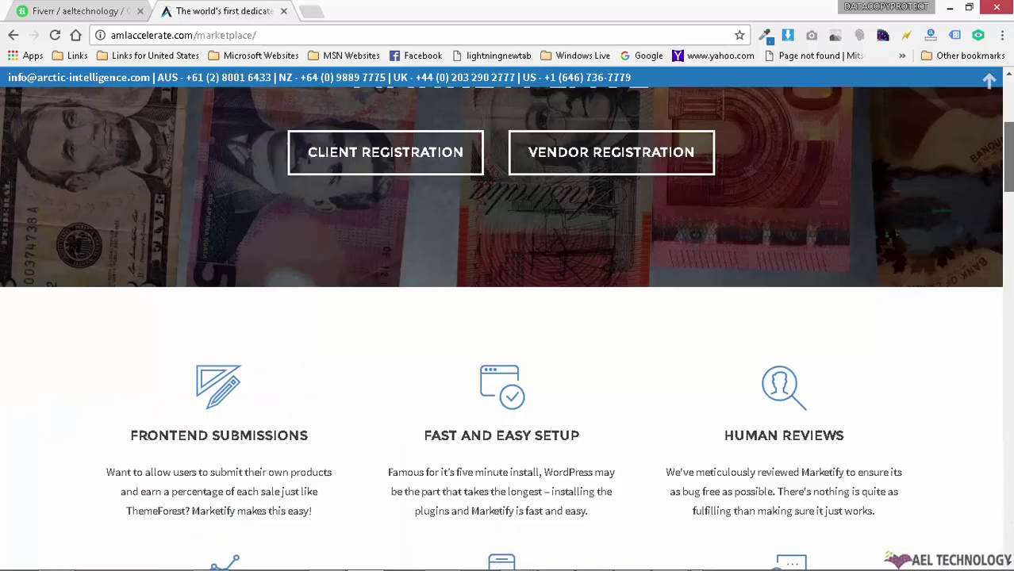
scroll(867, 311, up, 8)
scroll(867, 311, down, 10)
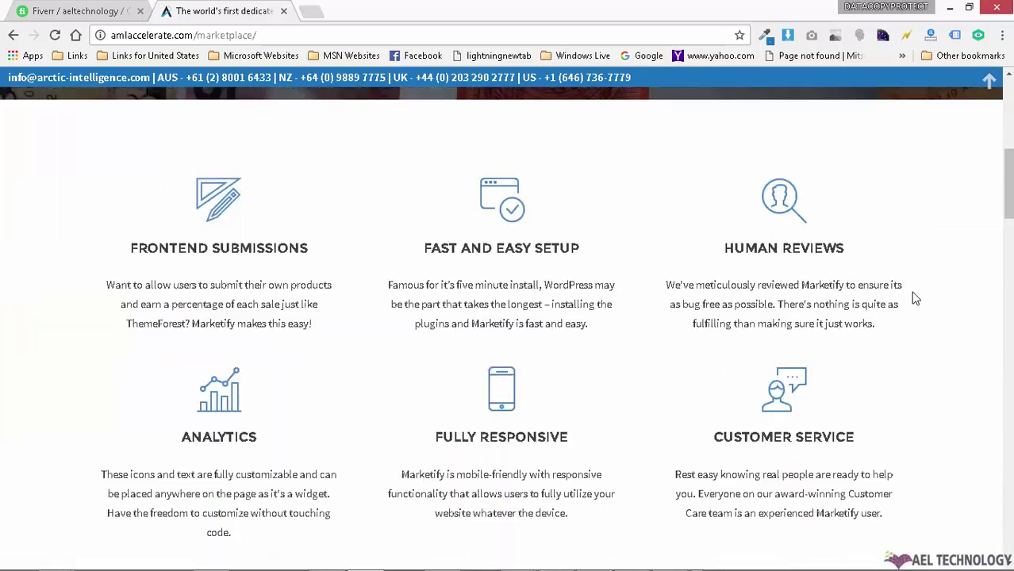
scroll(966, 299, up, 6)
scroll(506, 325, up, 5)
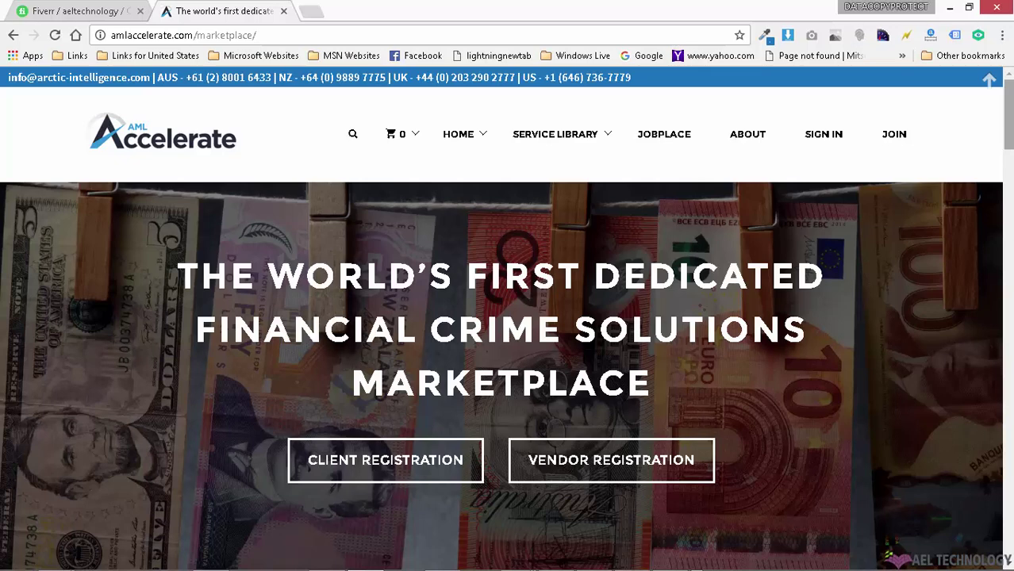
scroll(806, 249, down, 15)
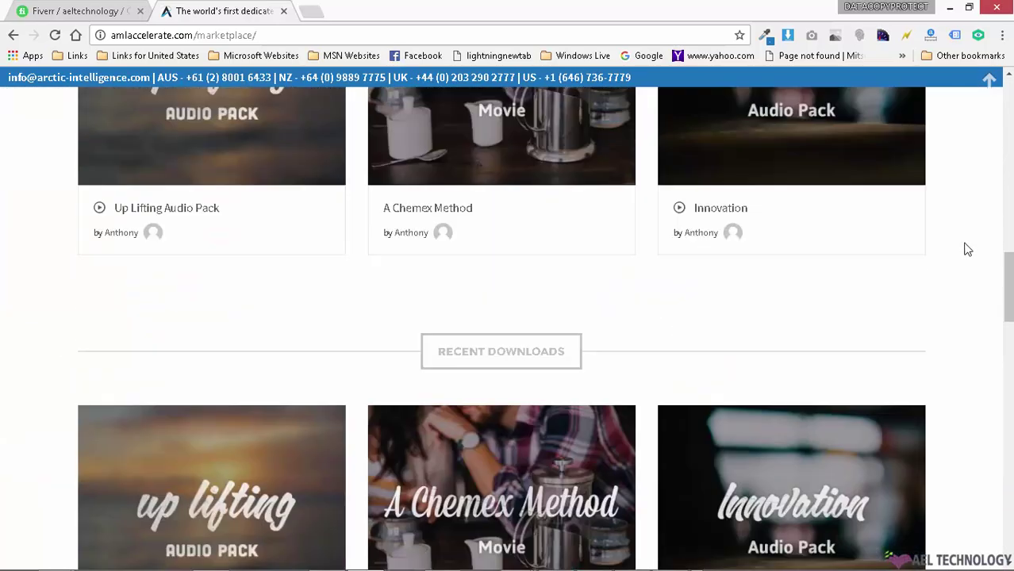
scroll(966, 246, down, 2)
scroll(966, 241, up, 6)
scroll(966, 237, down, 3)
mouse_move(321, 197)
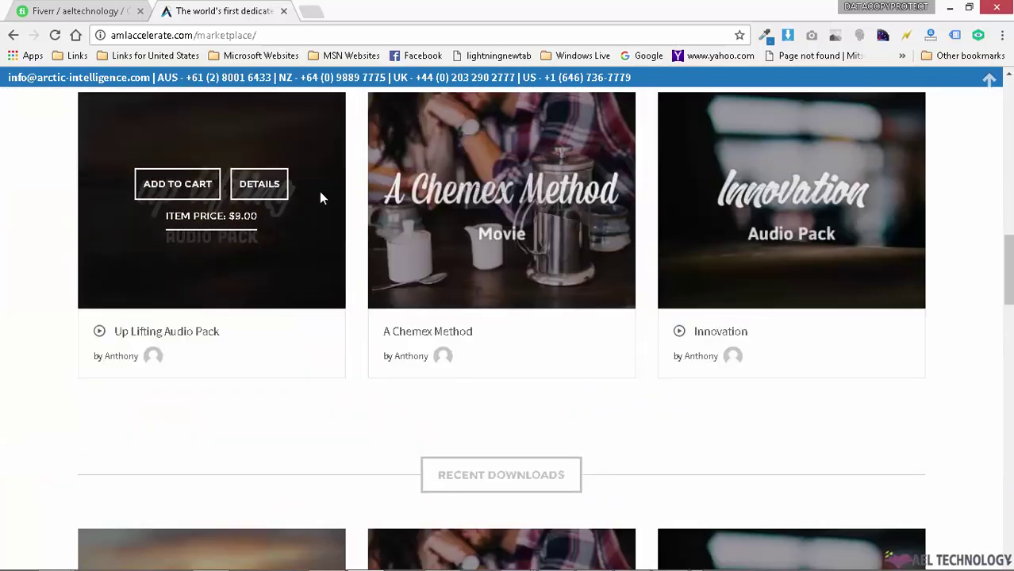
scroll(991, 250, down, 8)
scroll(997, 252, up, 12)
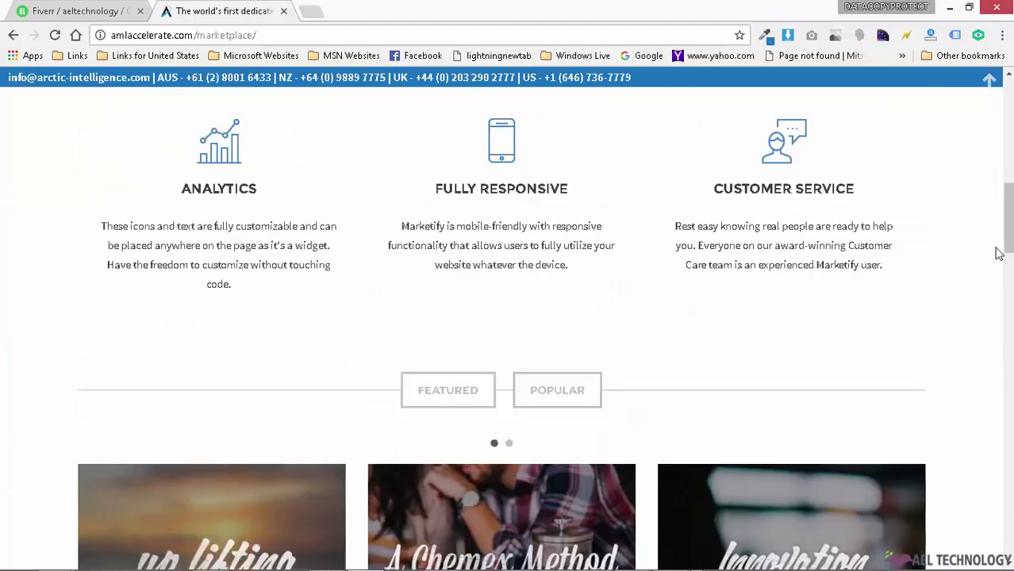
scroll(996, 253, down, 8)
scroll(996, 252, up, 8)
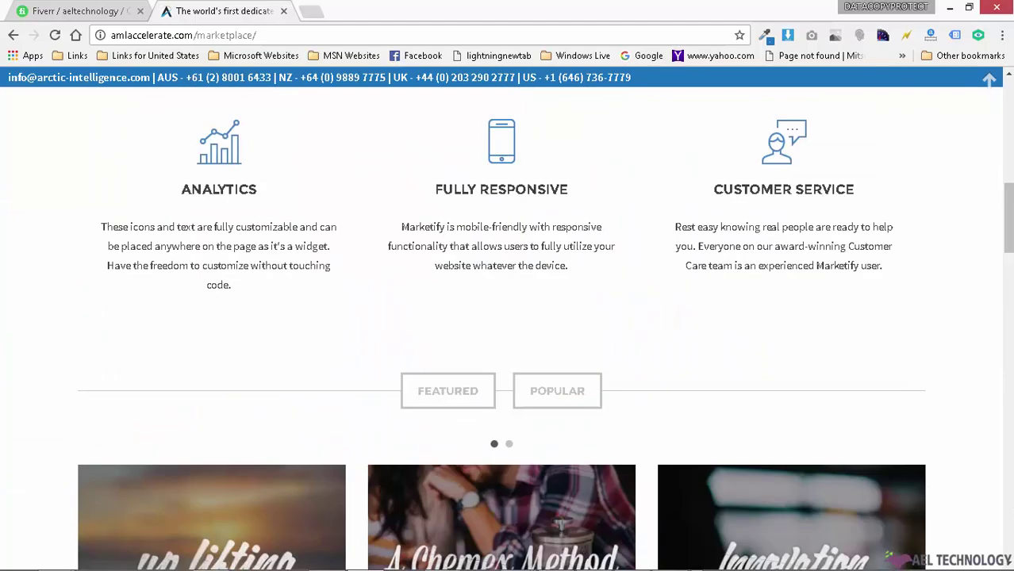
scroll(1003, 293, up, 10)
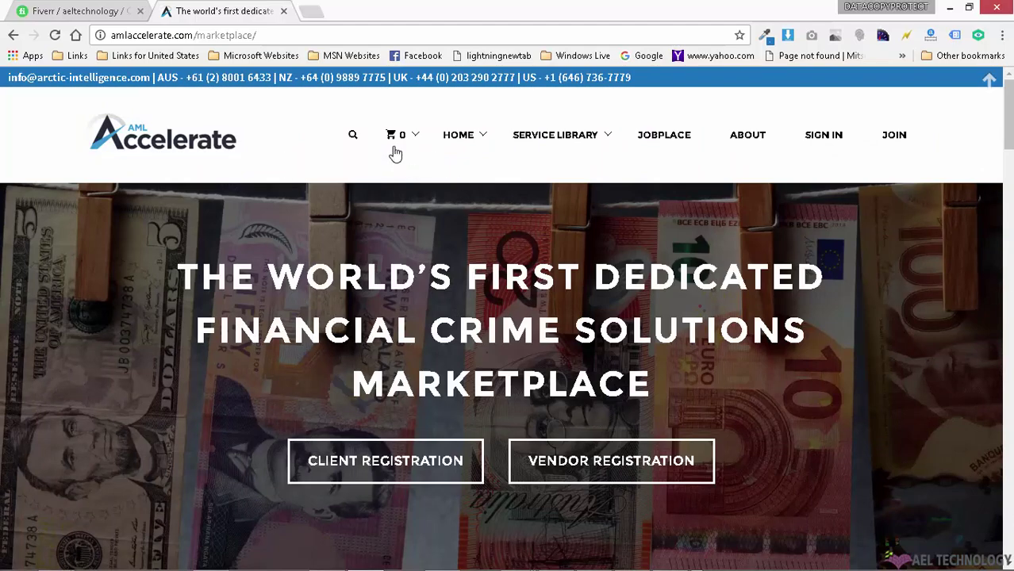
Step: Open the sign-in page, pick a saved username suggestion, then return to the marketplace home
mouse_move(395, 145)
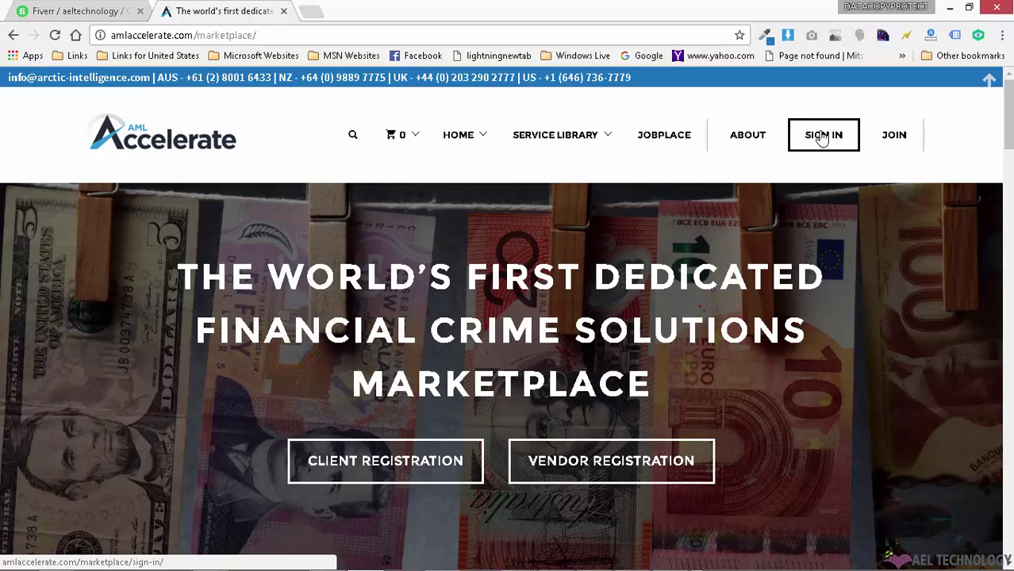
click(823, 137)
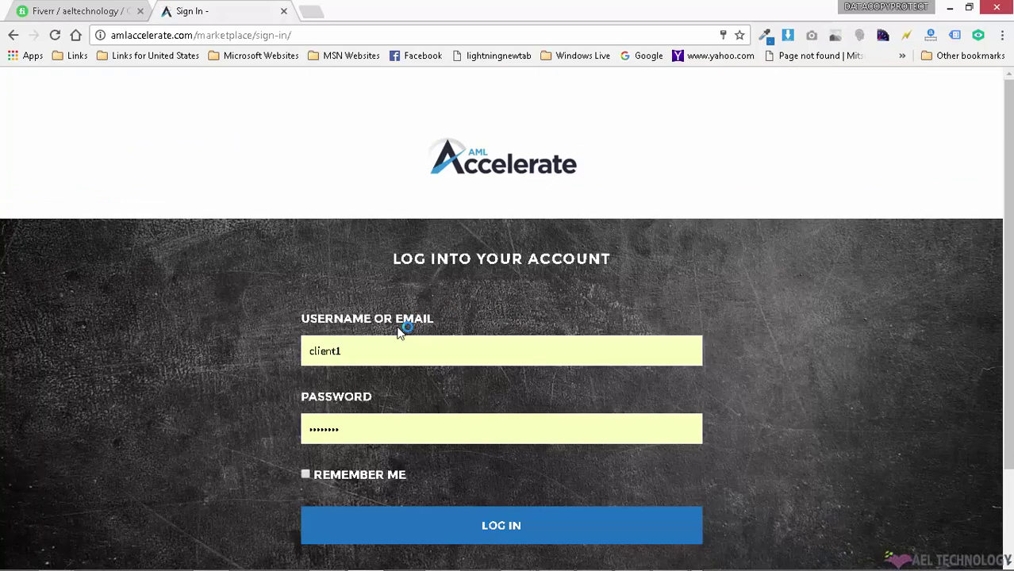
click(400, 335)
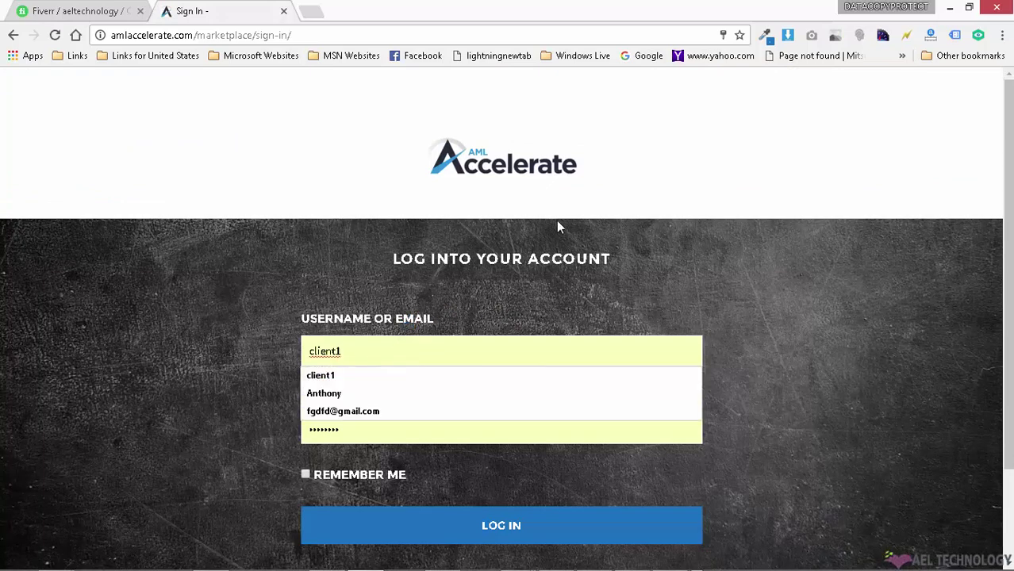
click(911, 276)
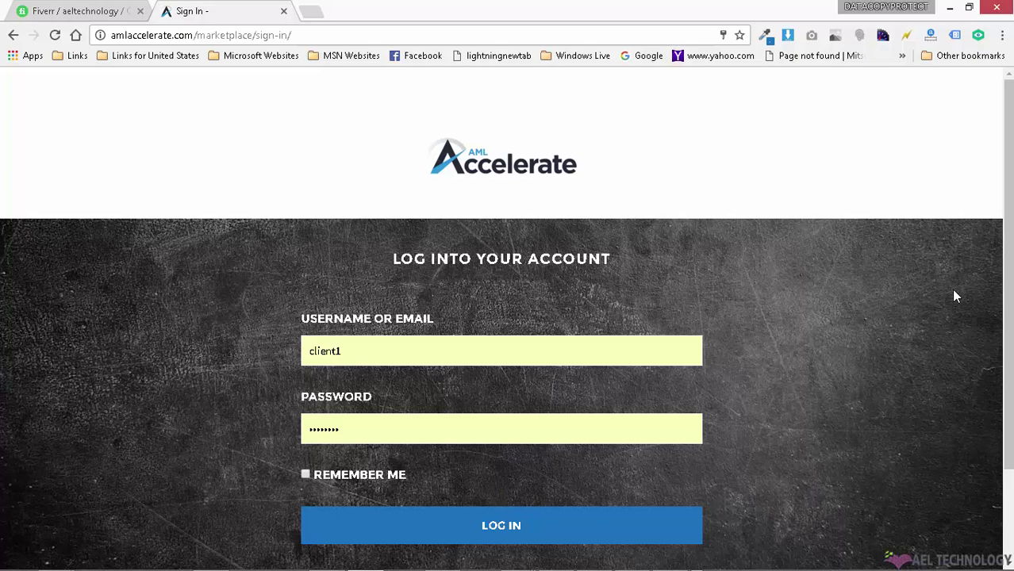
click(546, 176)
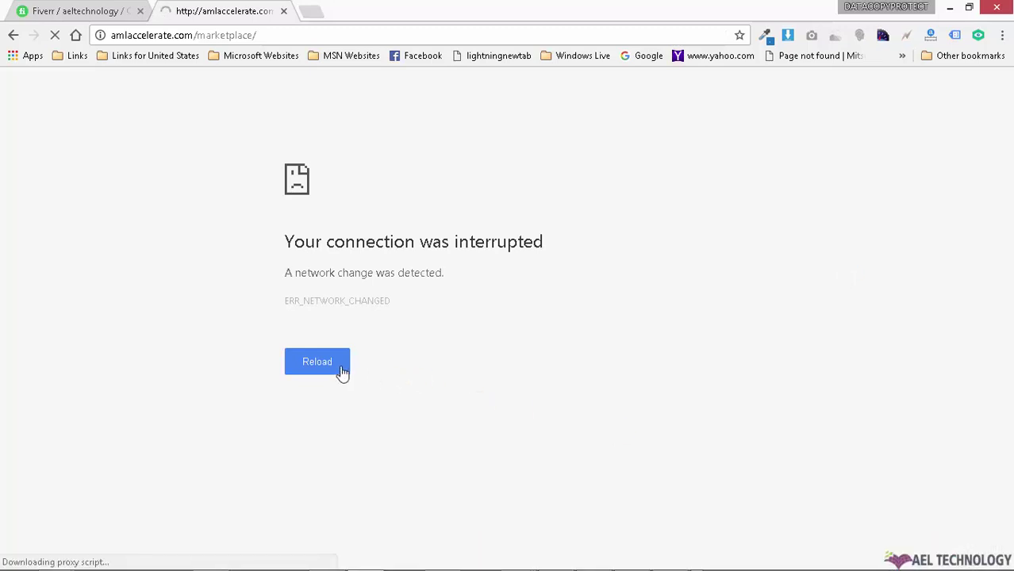
Step: Reload the marketplace URL from the address bar until the marketplace headline loads again
click(302, 34)
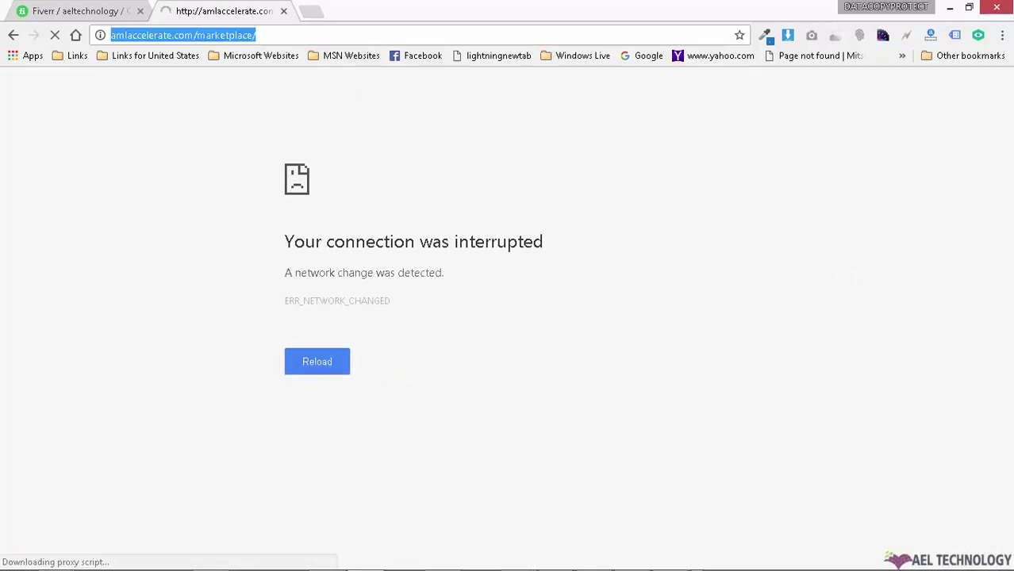
click(673, 560)
click(673, 560)
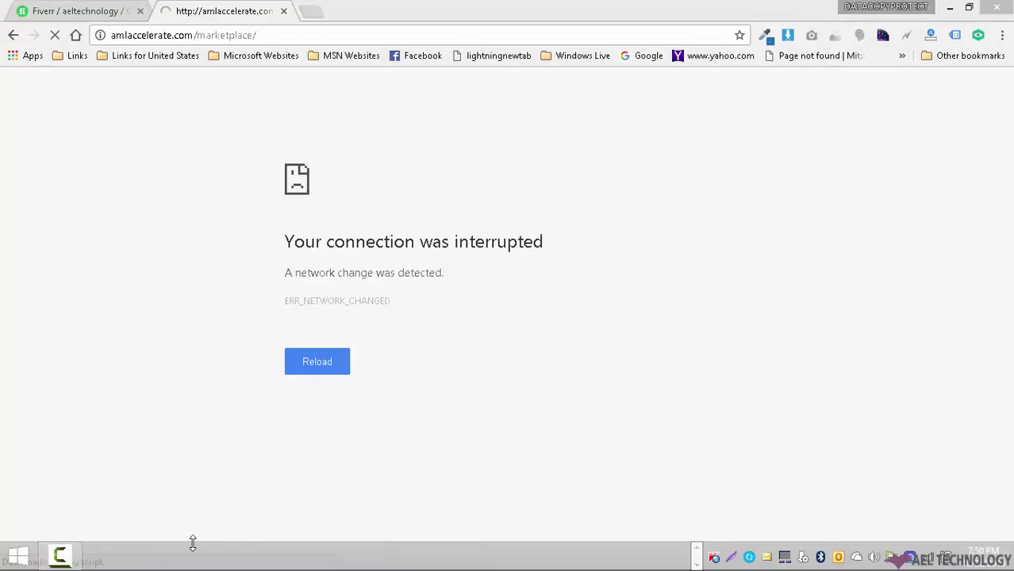
click(60, 555)
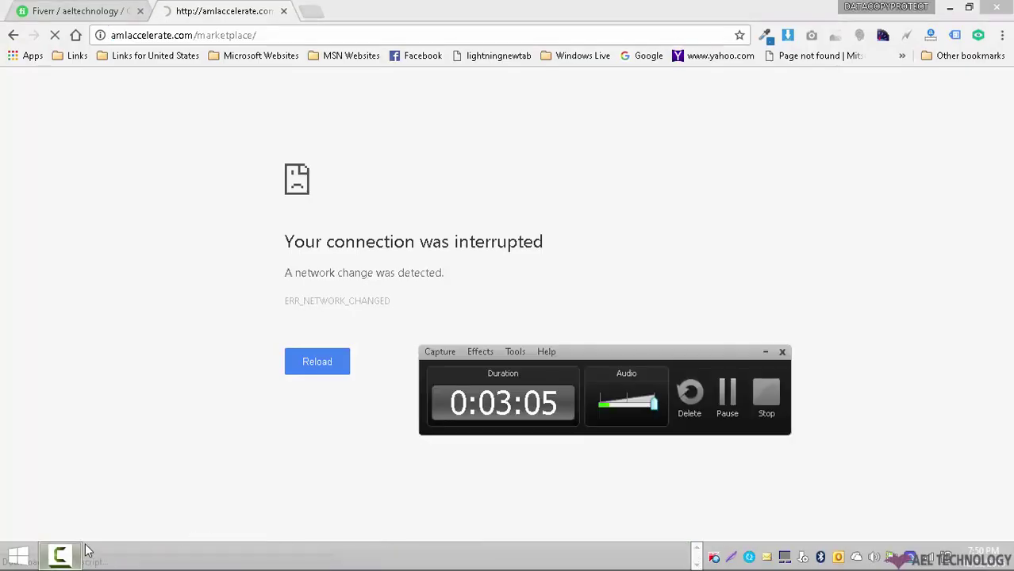
click(728, 401)
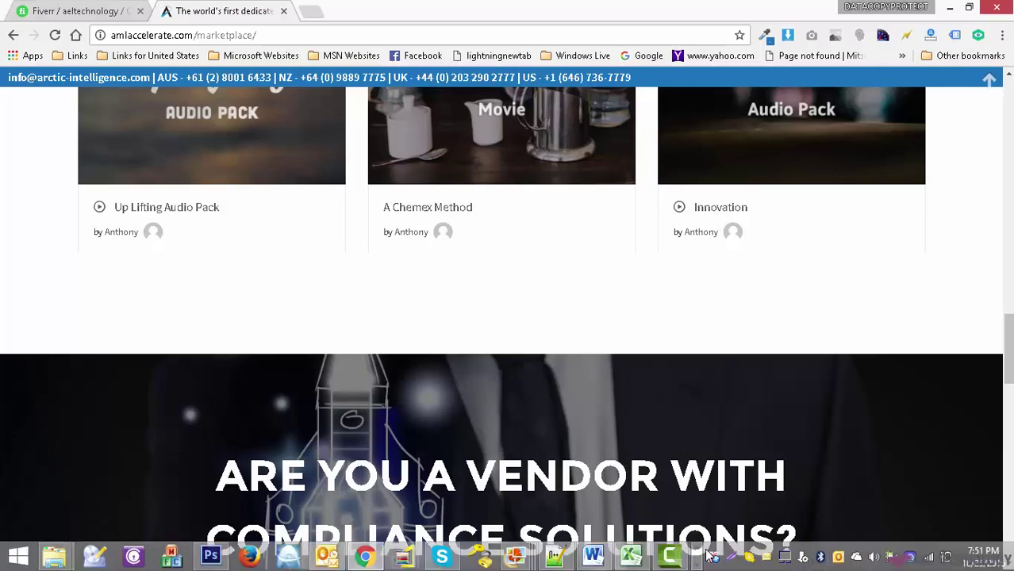
click(671, 558)
click(671, 557)
scroll(885, 333, up, 15)
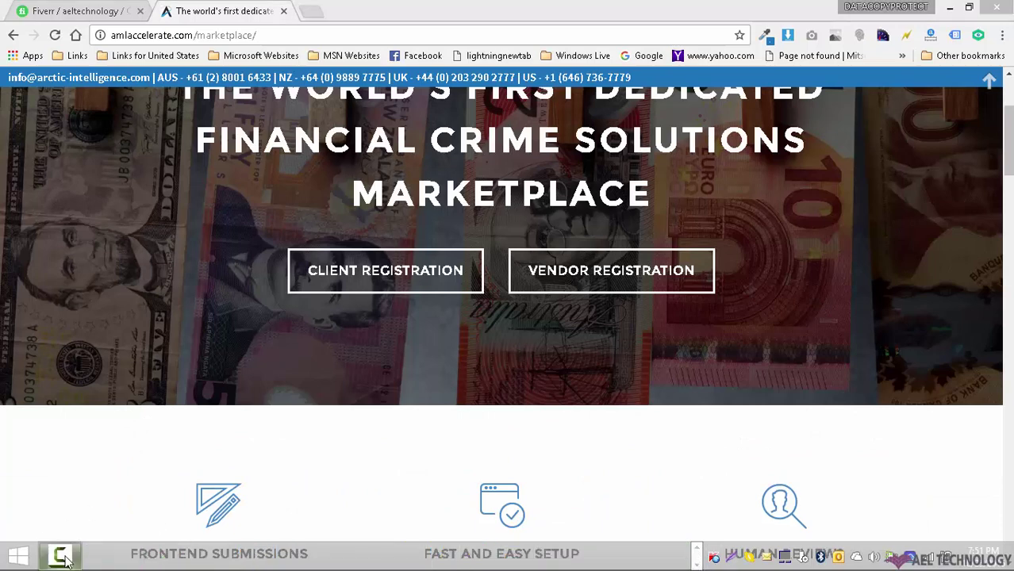
click(62, 557)
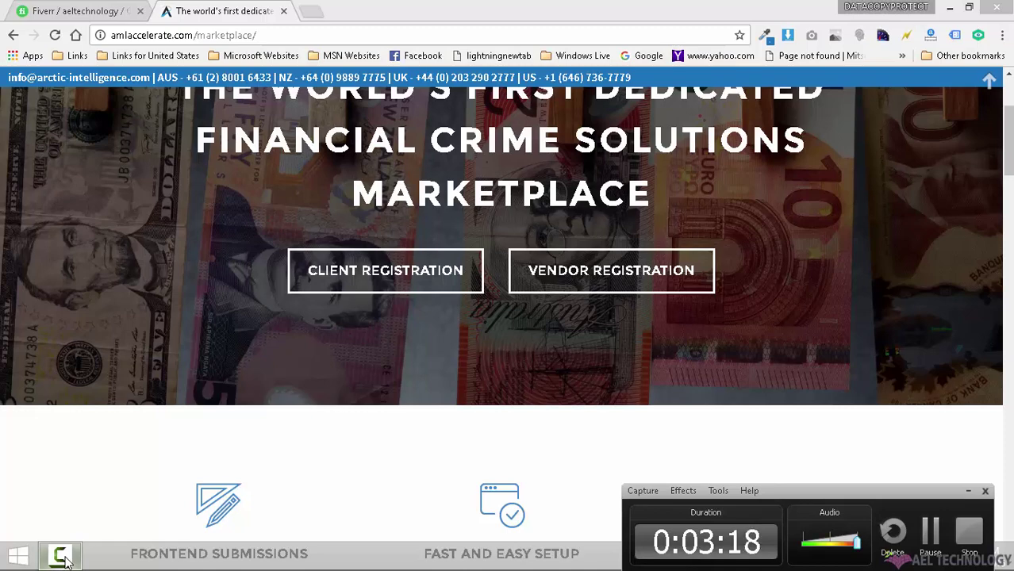
click(63, 557)
Step: Add Up Lifting Audio Pack, A Chemex Method and Innovation (Wav version) to the cart, then check out
mouse_move(54, 557)
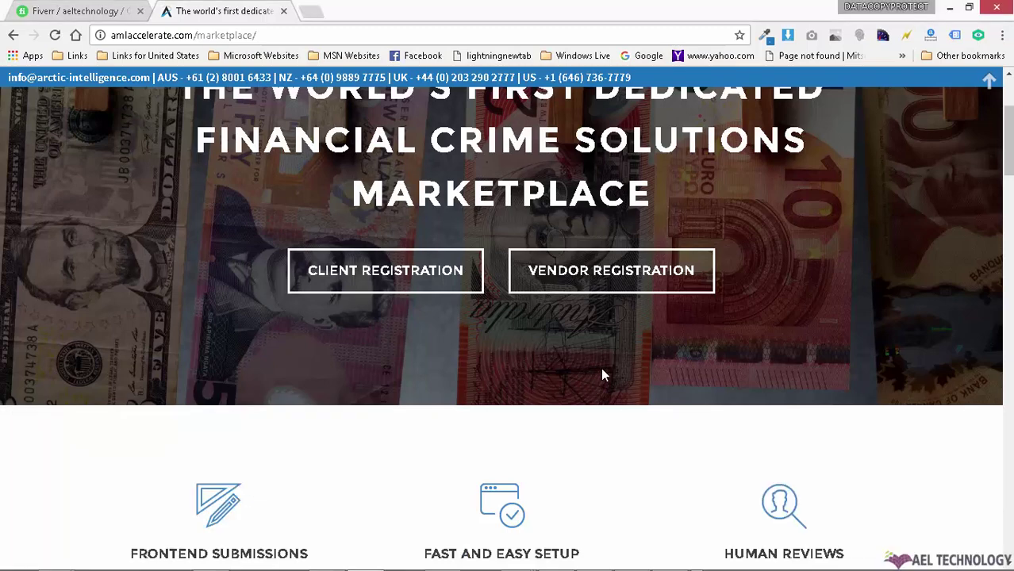
scroll(602, 374, down, 15)
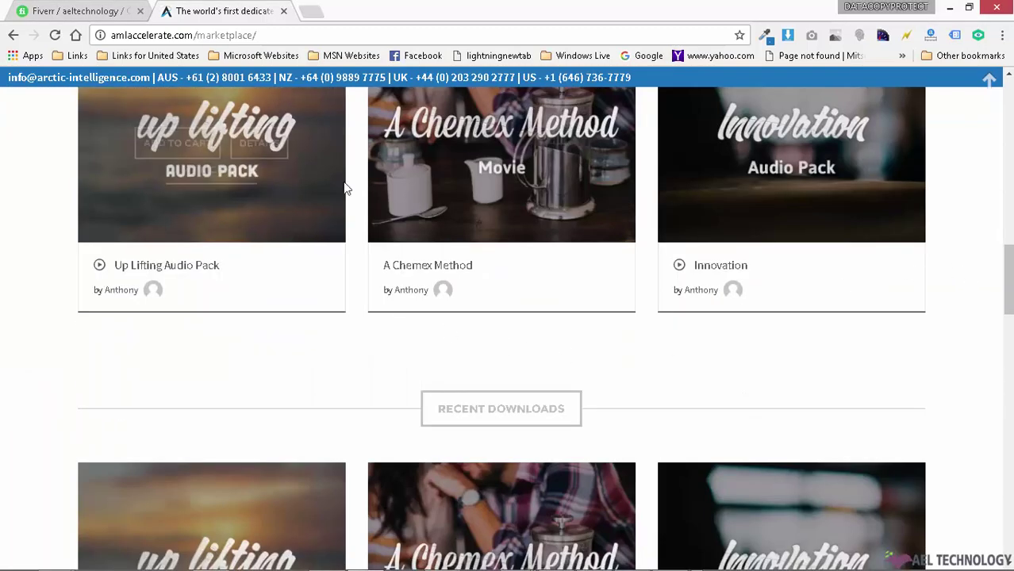
scroll(817, 315, up, 2)
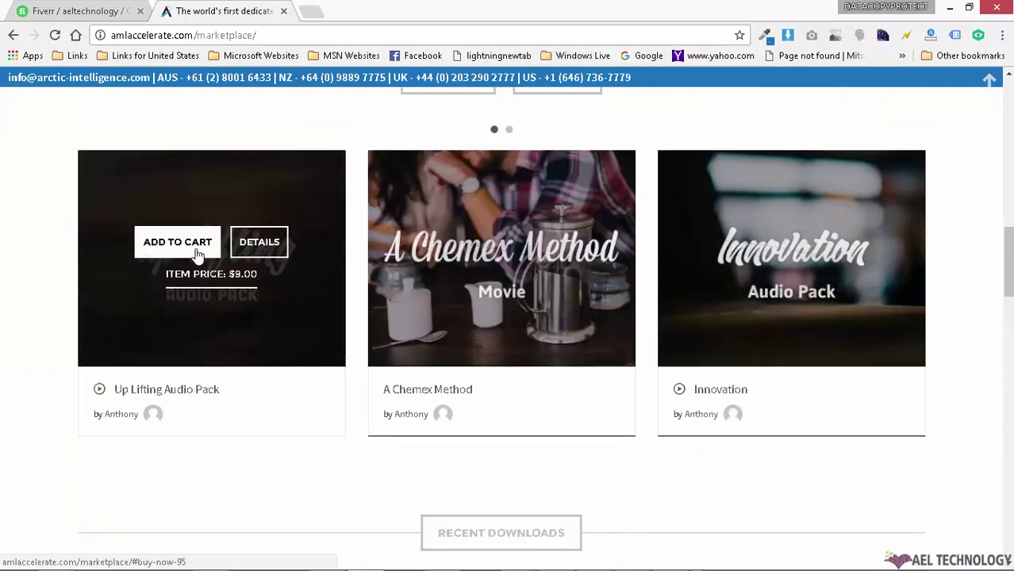
click(209, 246)
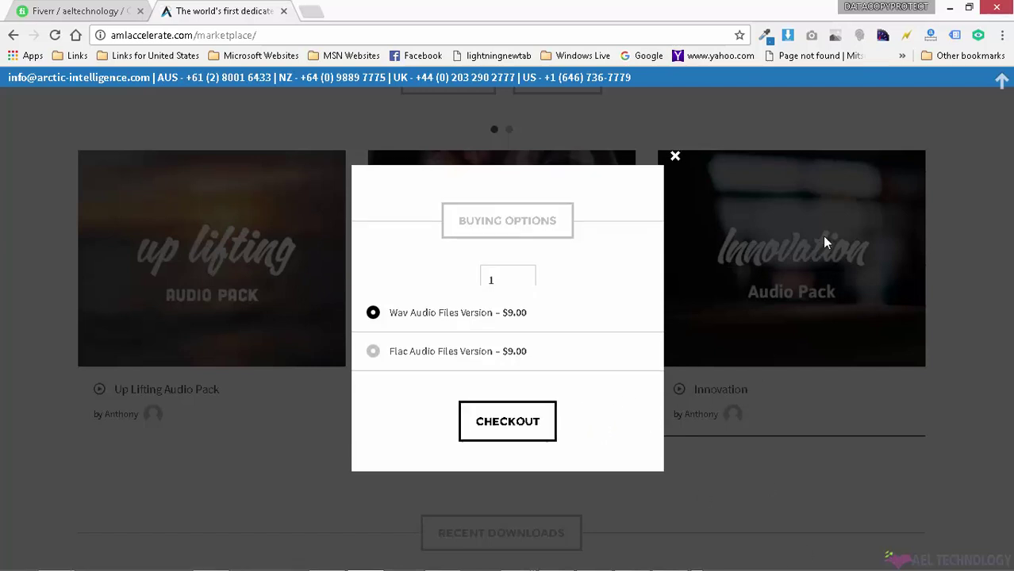
click(862, 332)
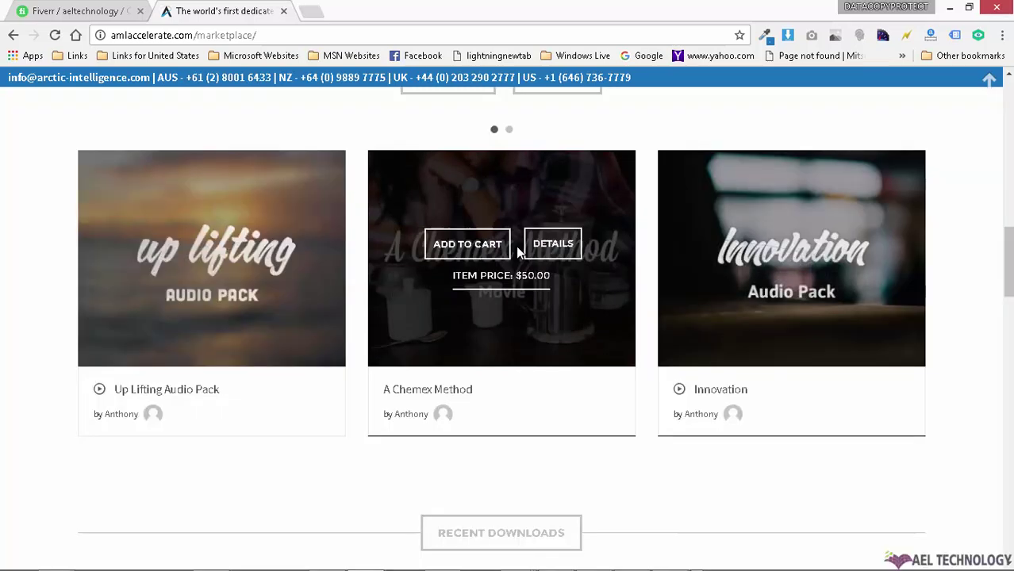
click(781, 251)
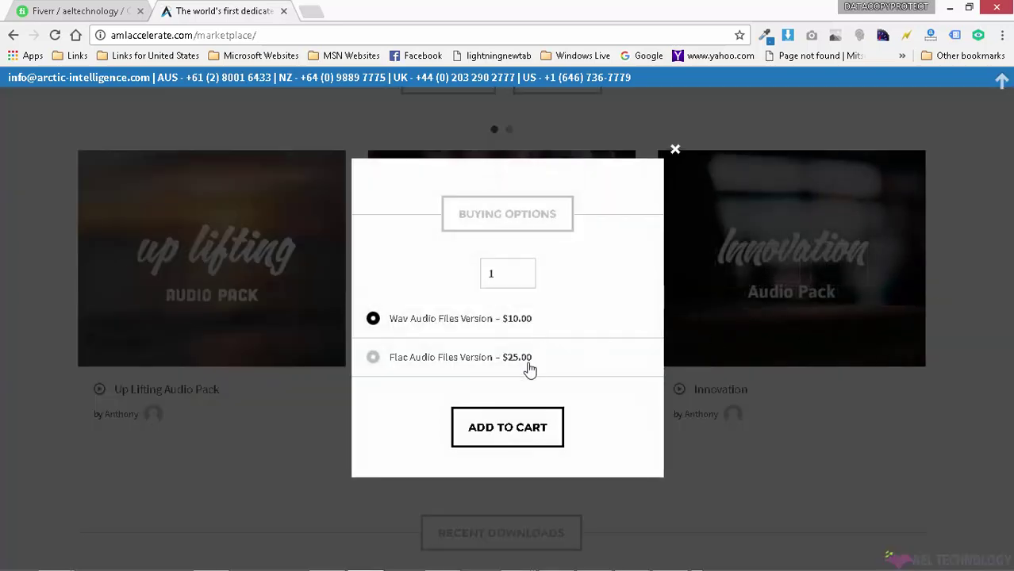
click(520, 431)
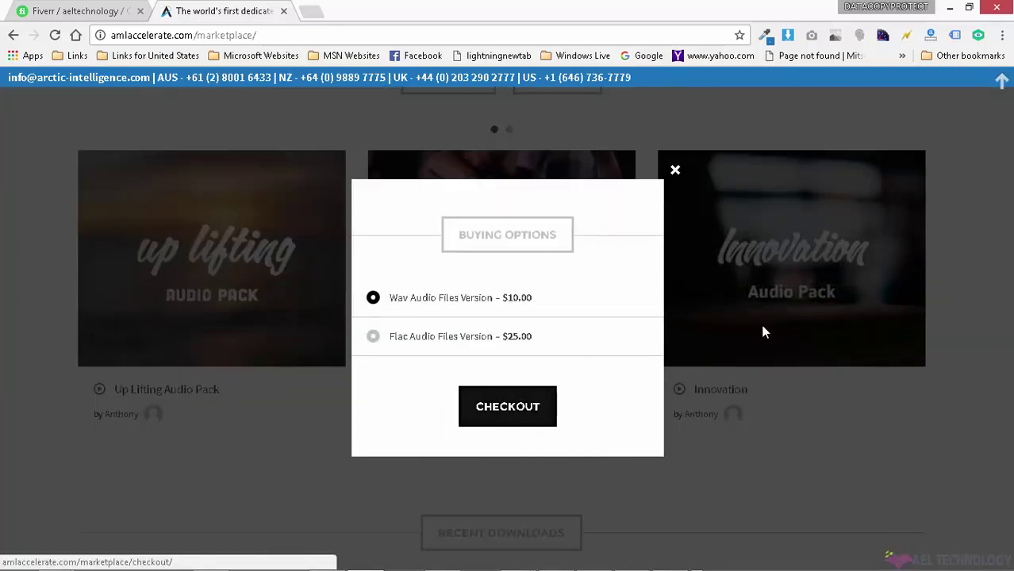
click(507, 410)
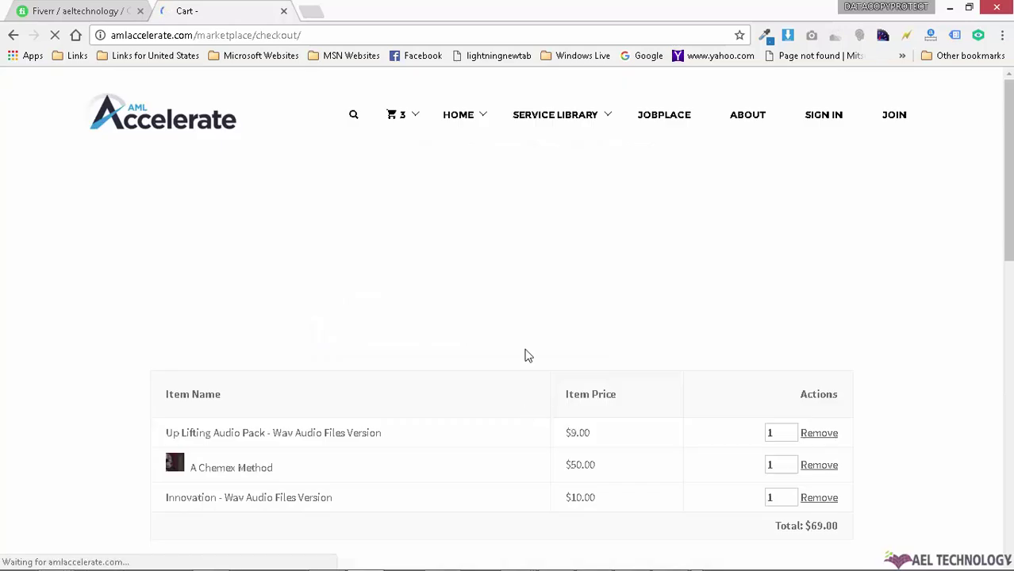
Step: Raise the checkout quantities so Innovation reaches 3, bringing the total to $148.00
scroll(923, 274, down, 3)
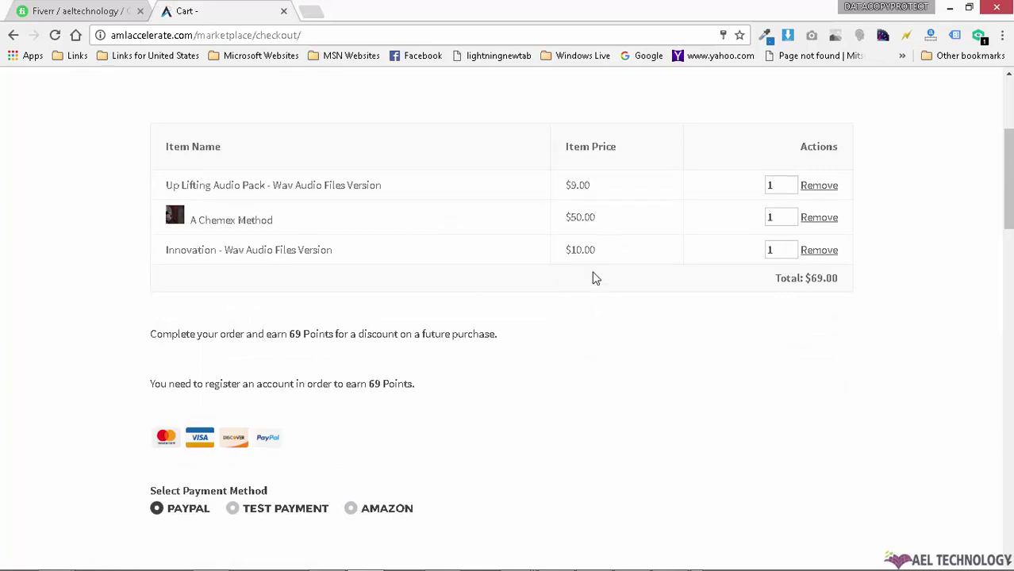
click(790, 184)
click(790, 183)
click(790, 214)
click(791, 246)
click(791, 246)
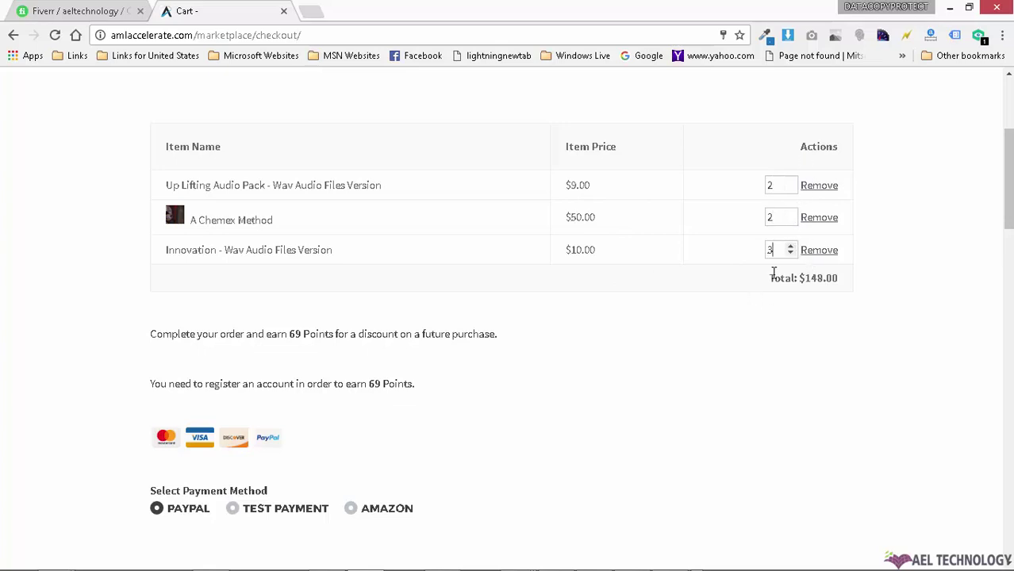
Step: Highlight the $148.00 total and the points-earning sentences, then clear the highlight
drag(767, 278, 881, 279)
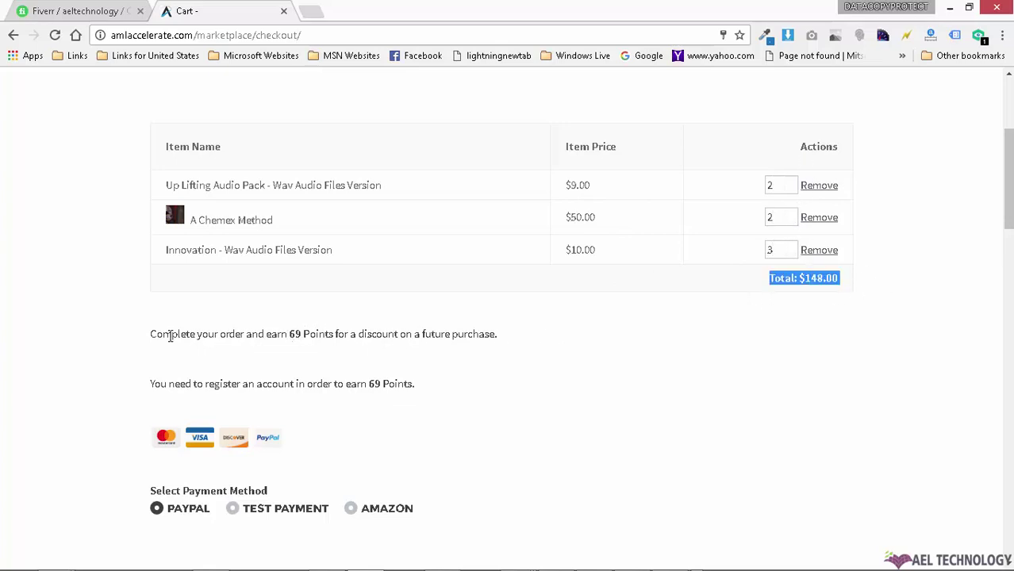
drag(151, 334, 545, 335)
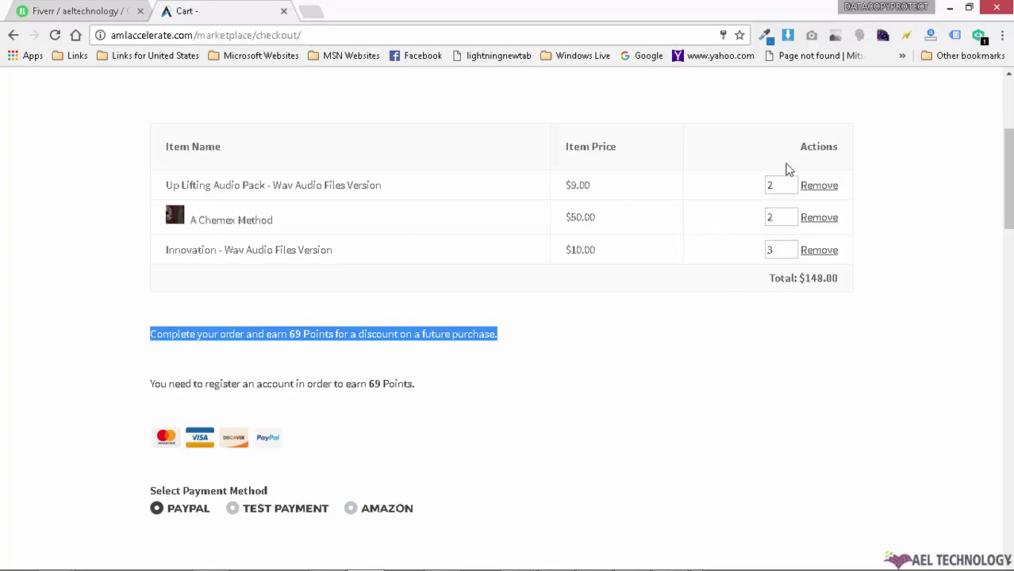
scroll(438, 329, down, 2)
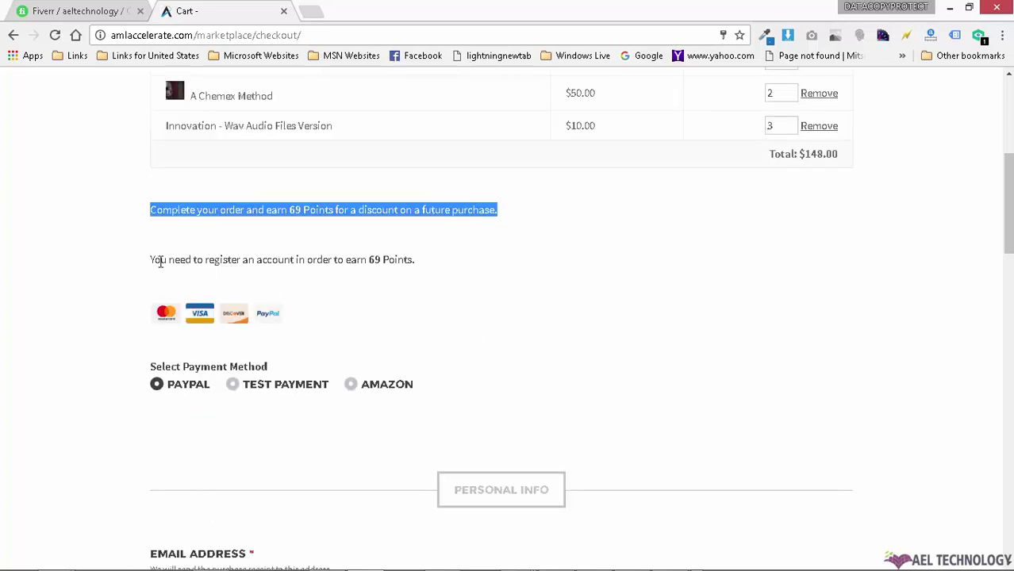
drag(152, 260, 124, 251)
click(407, 276)
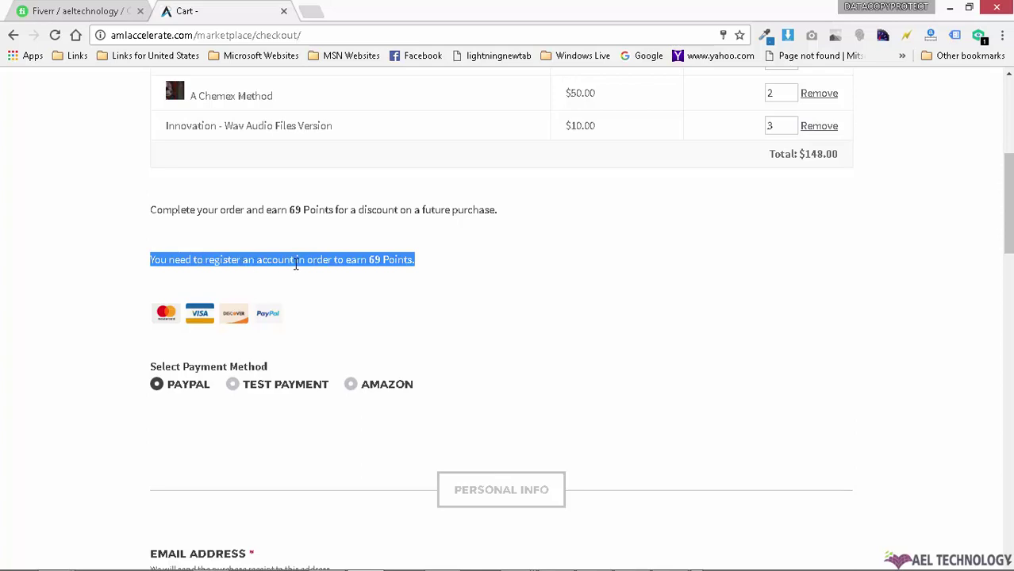
click(480, 270)
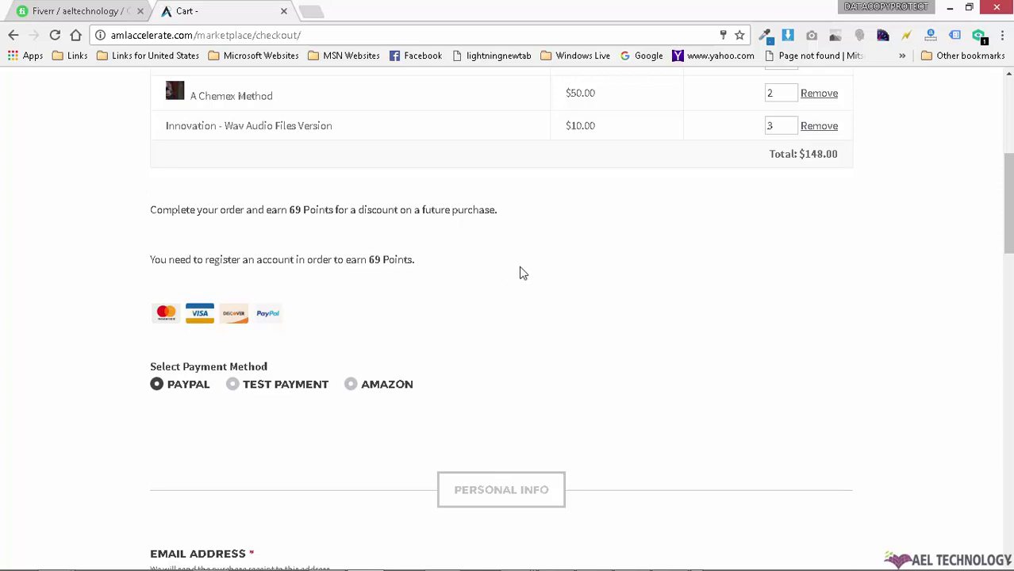
scroll(520, 271, up, 3)
scroll(482, 255, down, 3)
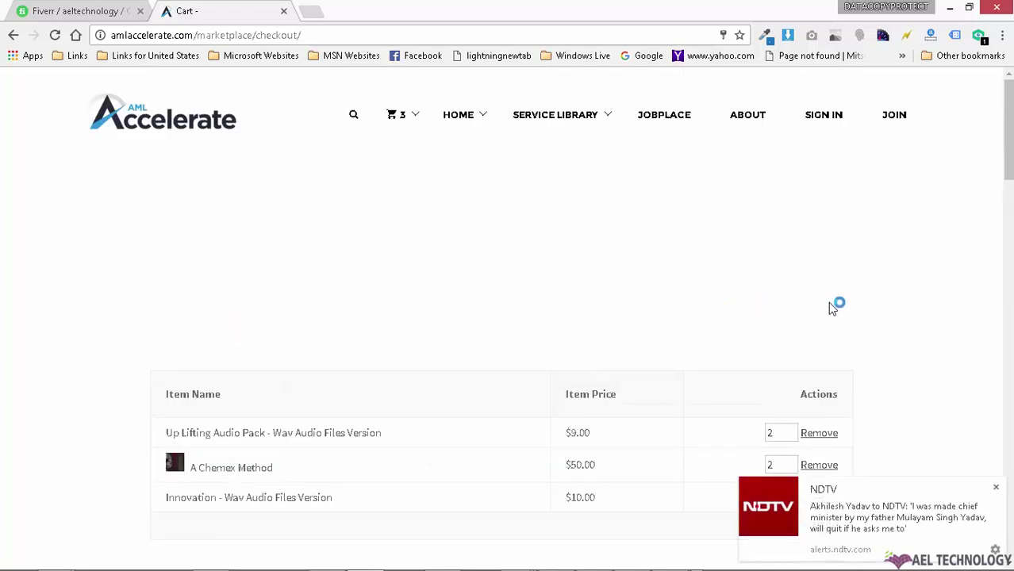
Step: Dismiss the news notification and select Test Payment instead of PayPal as the payment method
click(996, 488)
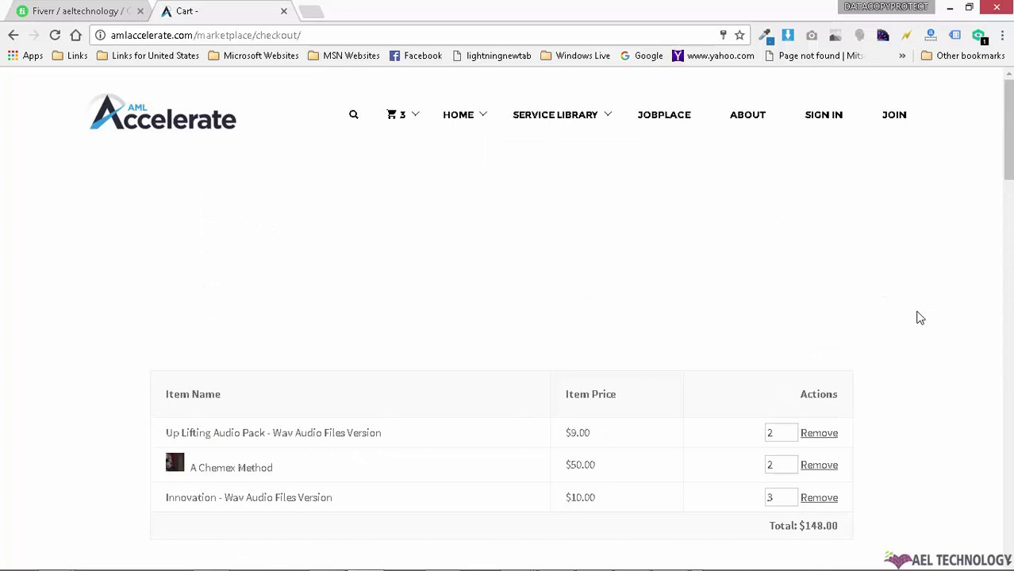
scroll(918, 317, down, 6)
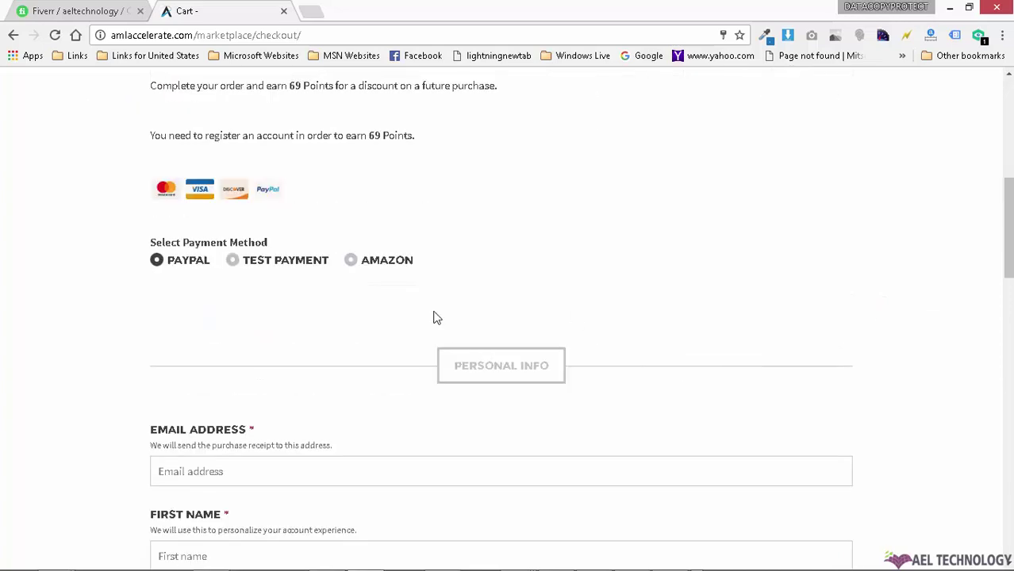
click(260, 268)
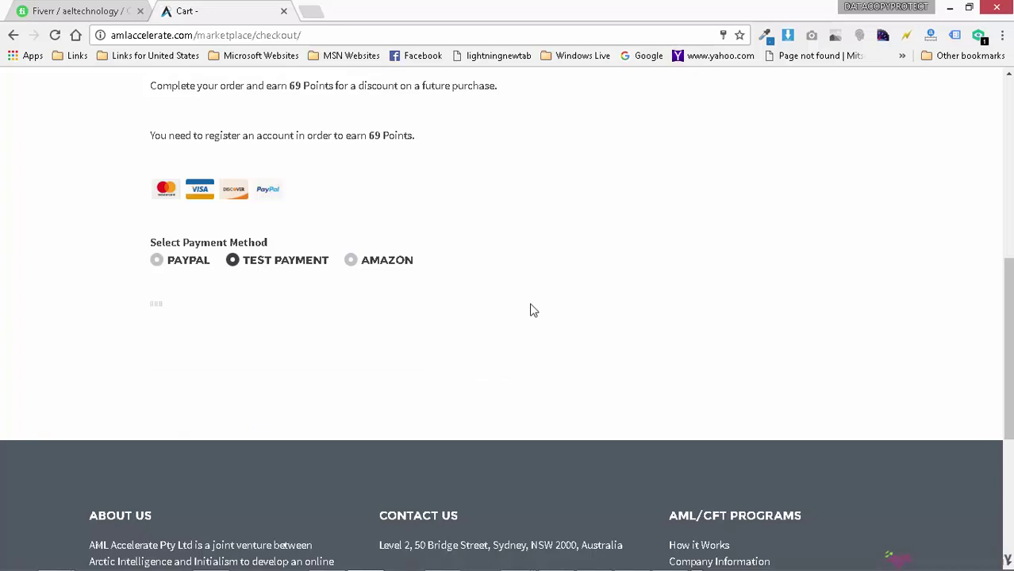
mouse_move(986, 561)
scroll(603, 258, up, 5)
scroll(629, 320, down, 6)
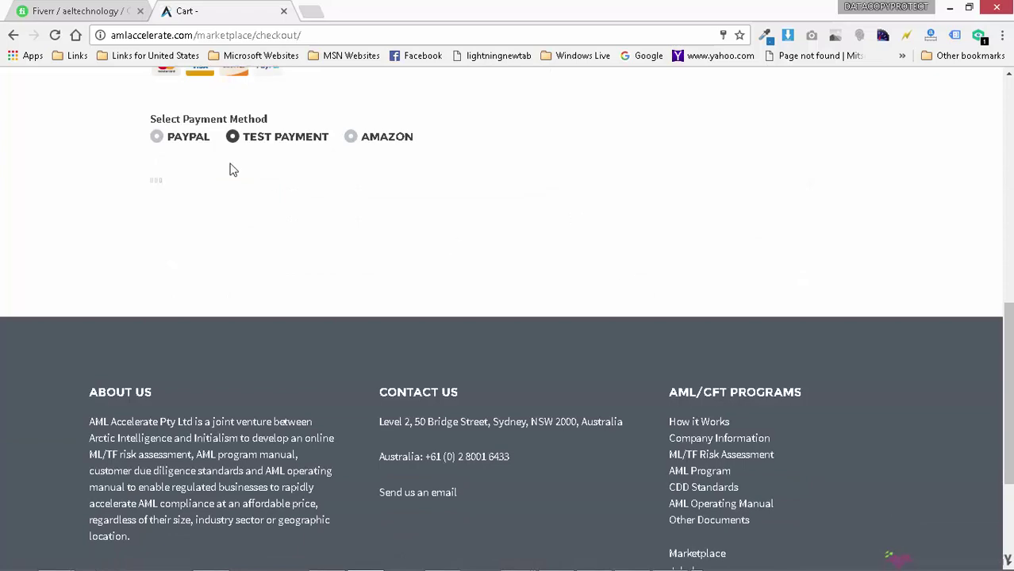
scroll(625, 246, up, 2)
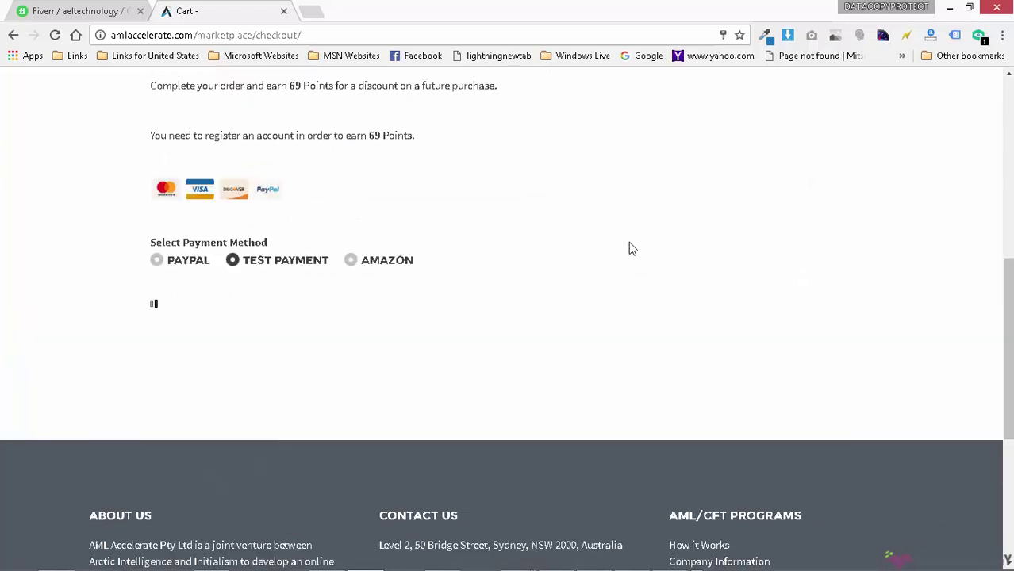
click(670, 555)
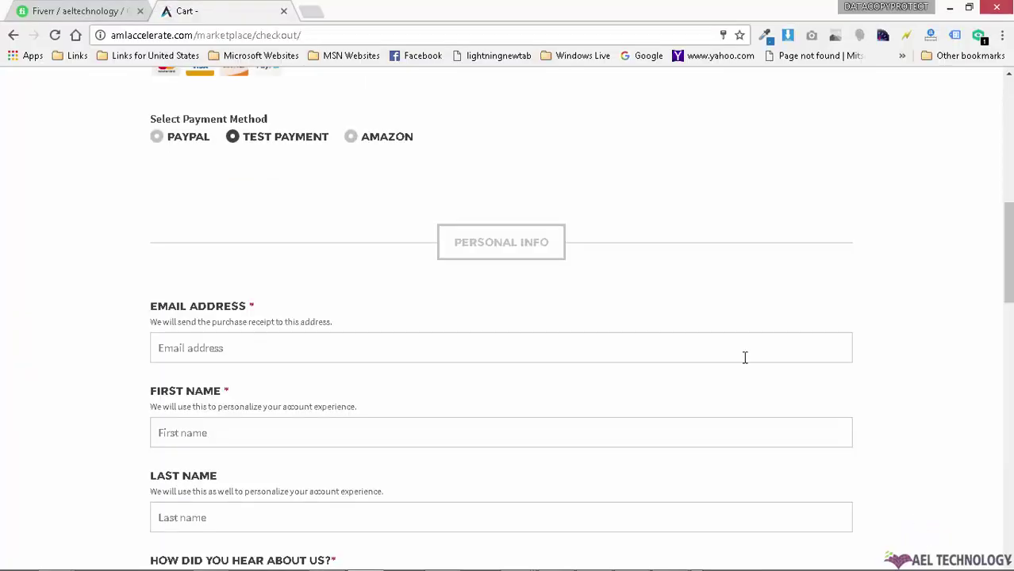
Step: Autofill the email and names from a saved entry, then swap in a different saved email
click(298, 347)
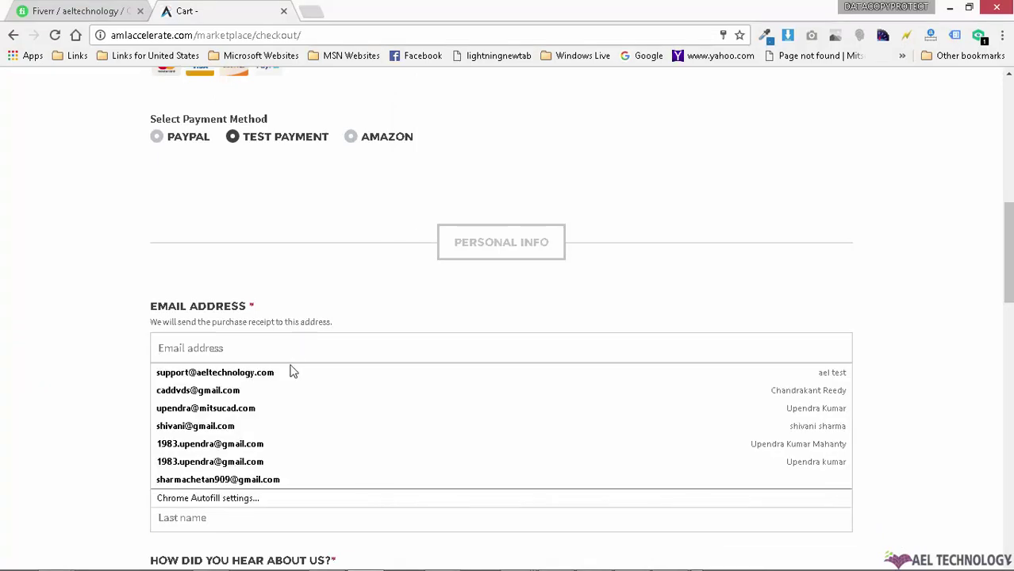
click(290, 372)
scroll(215, 199, down, 3)
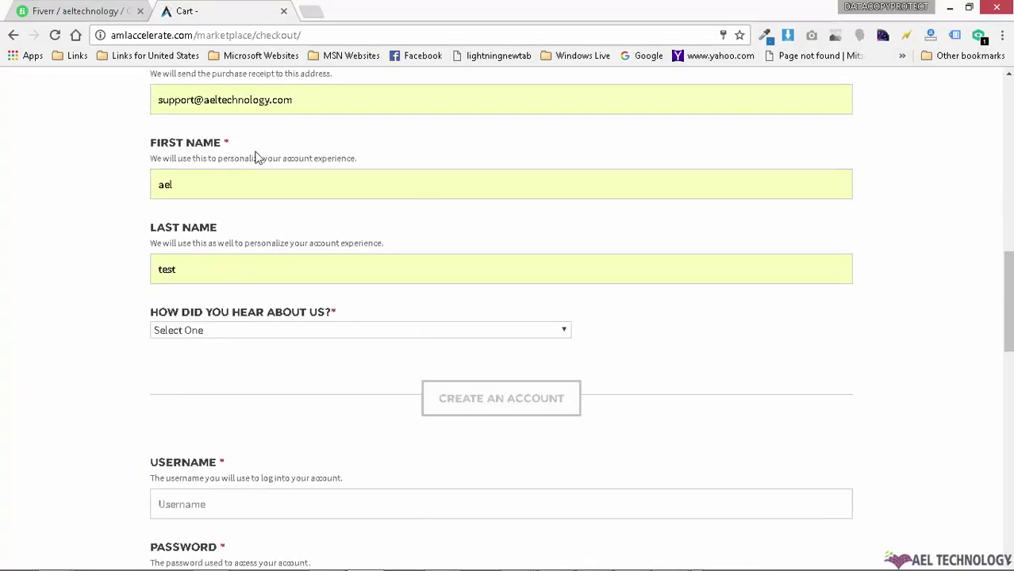
click(149, 98)
key(BackSpace)
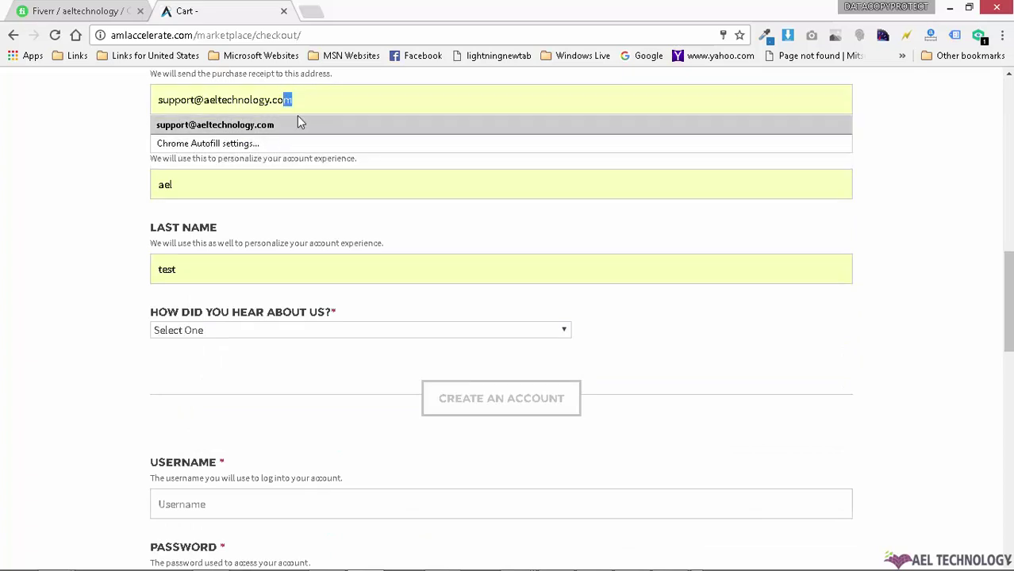
triple_click(332, 108)
key(BackSpace)
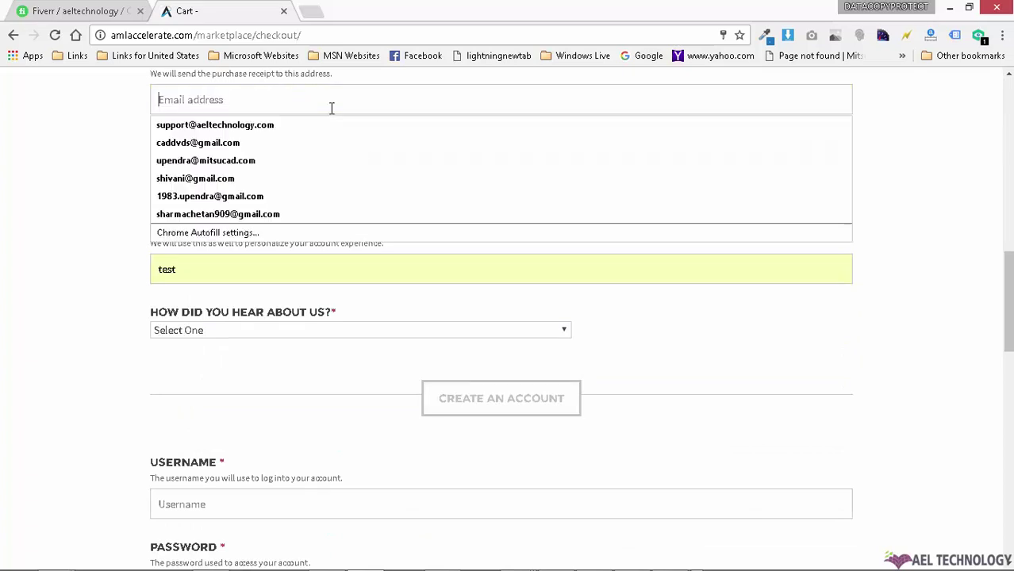
click(286, 177)
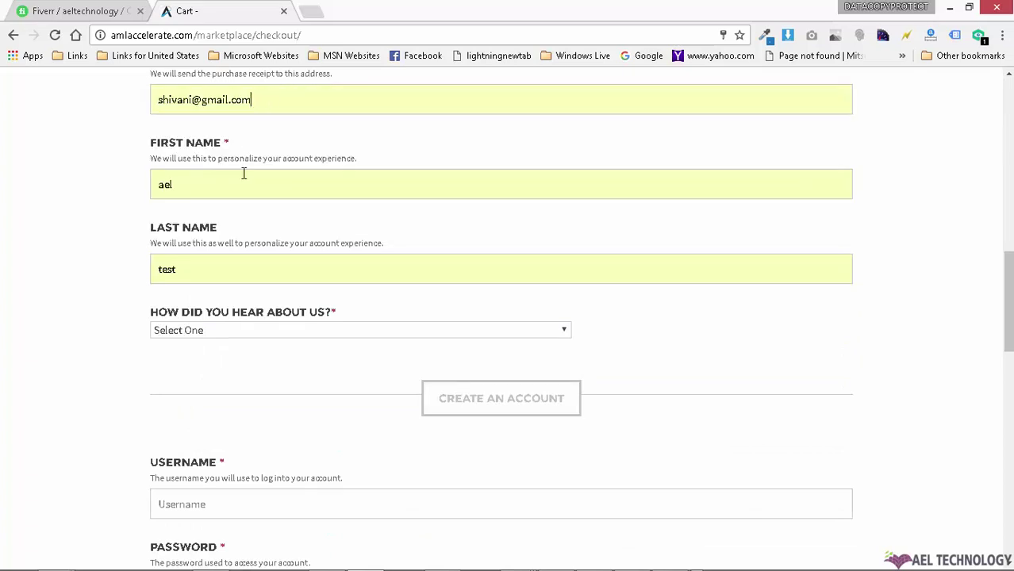
Step: Append 'vjhjbvhj' to the first name and 'hjgjhj' to the last name
click(225, 183)
text(vjhjbvhj)
click(224, 262)
text(h)
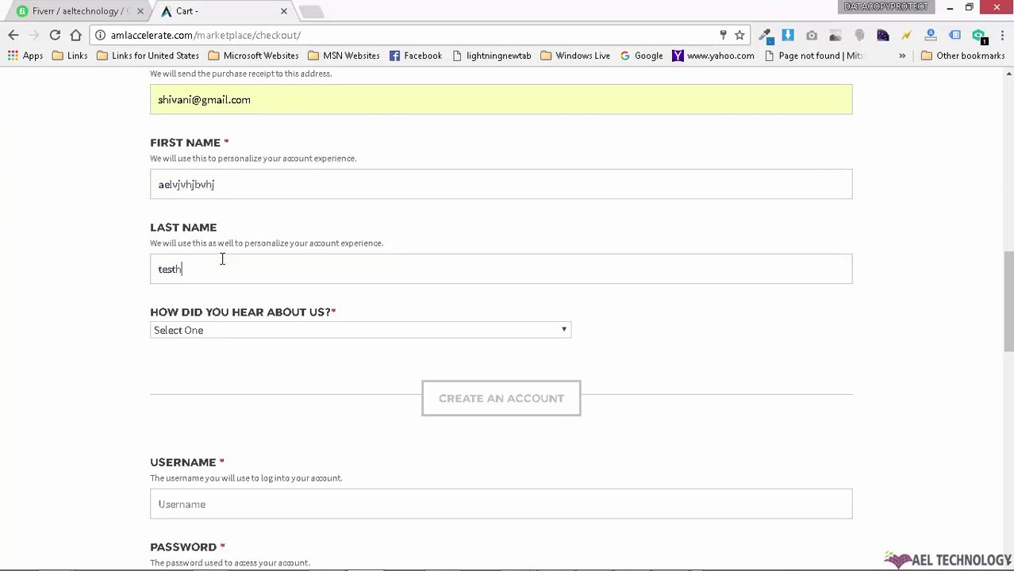
text(jgjhj)
Step: Choose Twitter as the answer to 'How did you hear about us?' and review the form
click(268, 332)
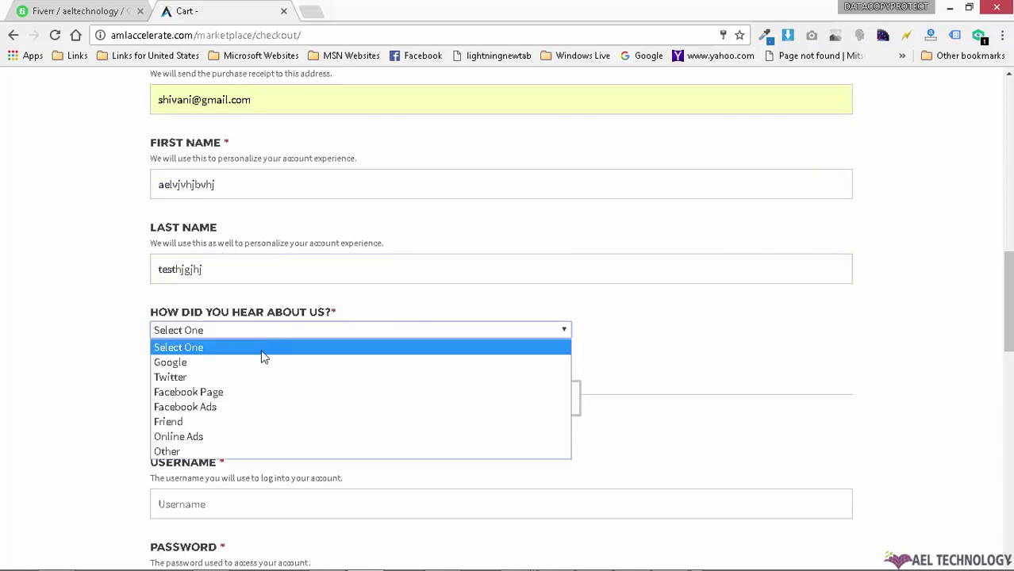
click(252, 378)
scroll(184, 264, down, 3)
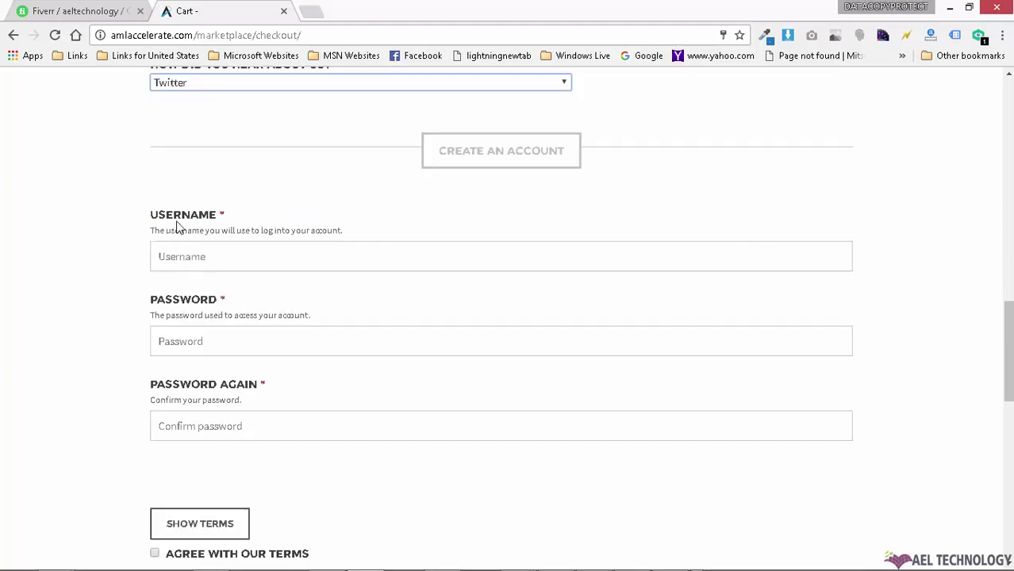
scroll(175, 208, up, 2)
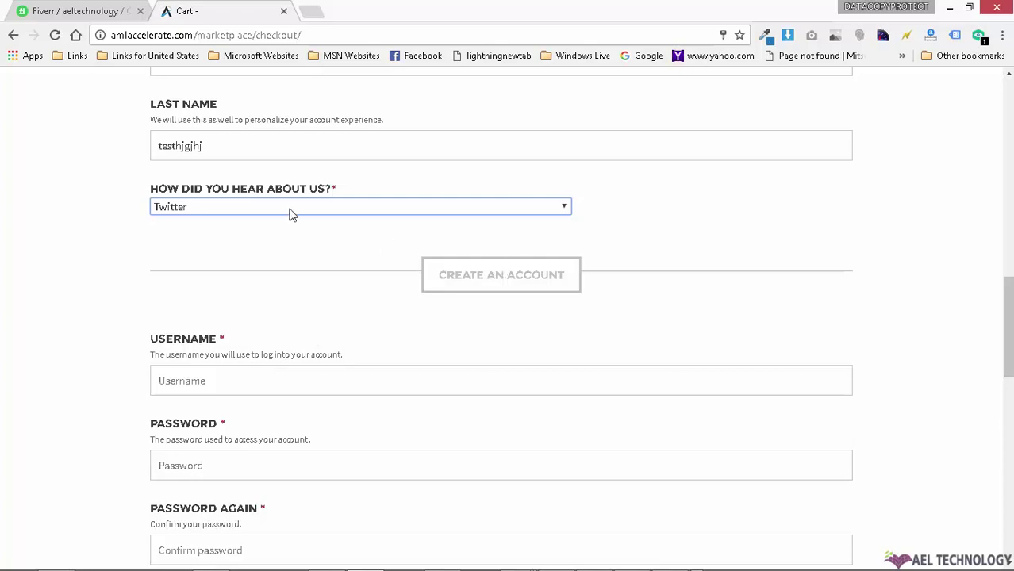
scroll(291, 213, up, 3)
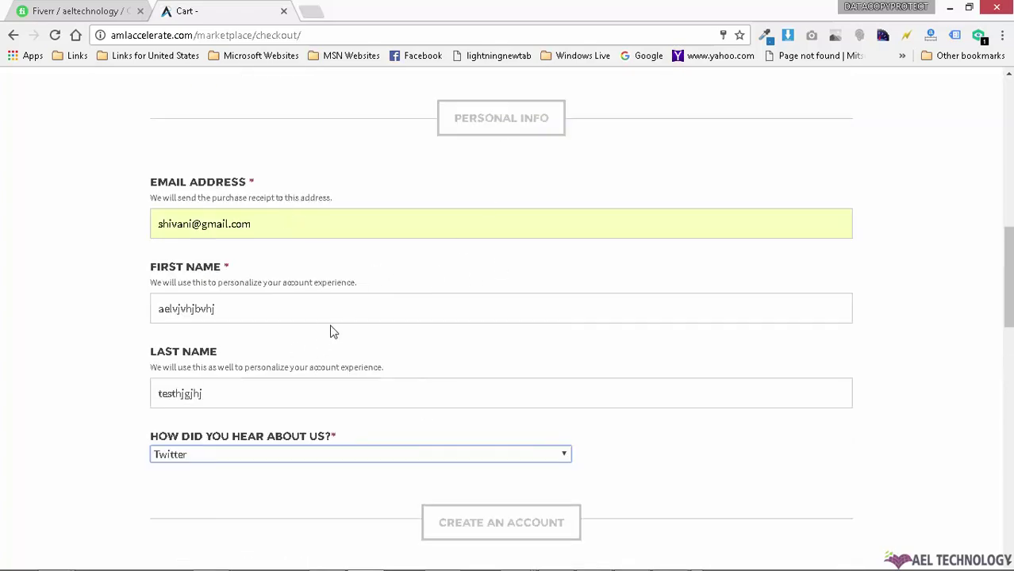
scroll(334, 332, down, 5)
scroll(337, 329, up, 3)
scroll(337, 328, down, 3)
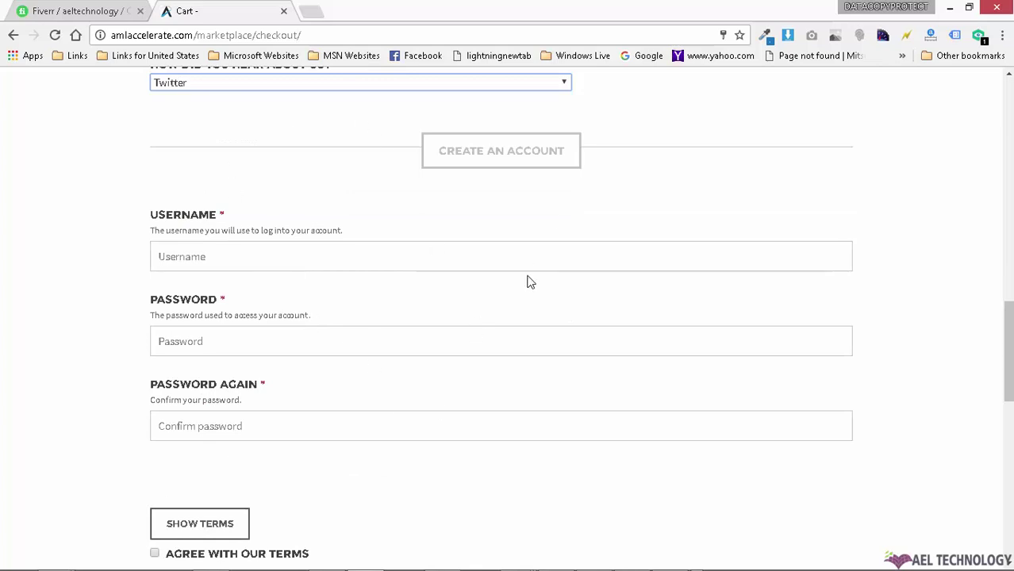
scroll(530, 282, up, 3)
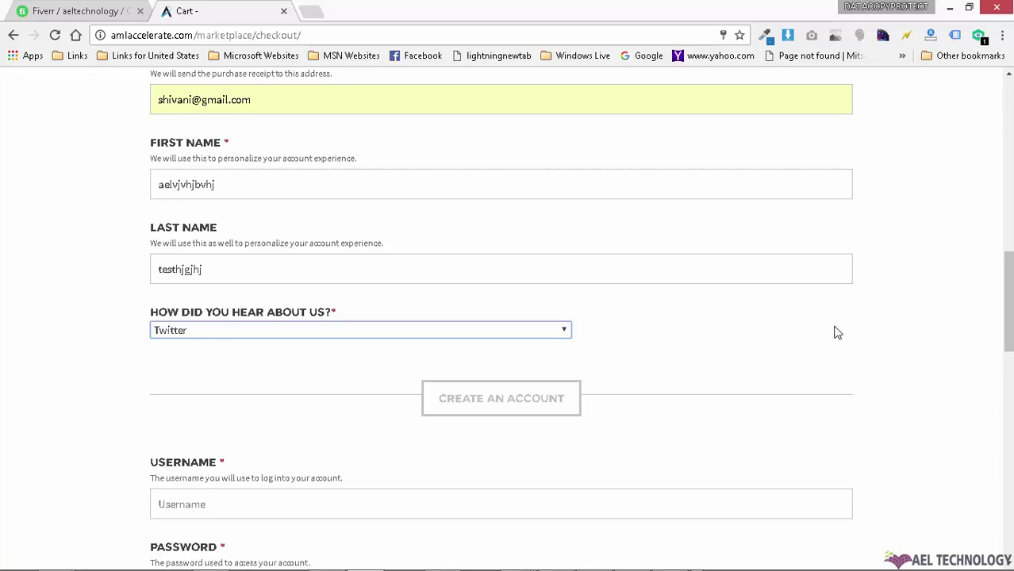
scroll(835, 331, down, 5)
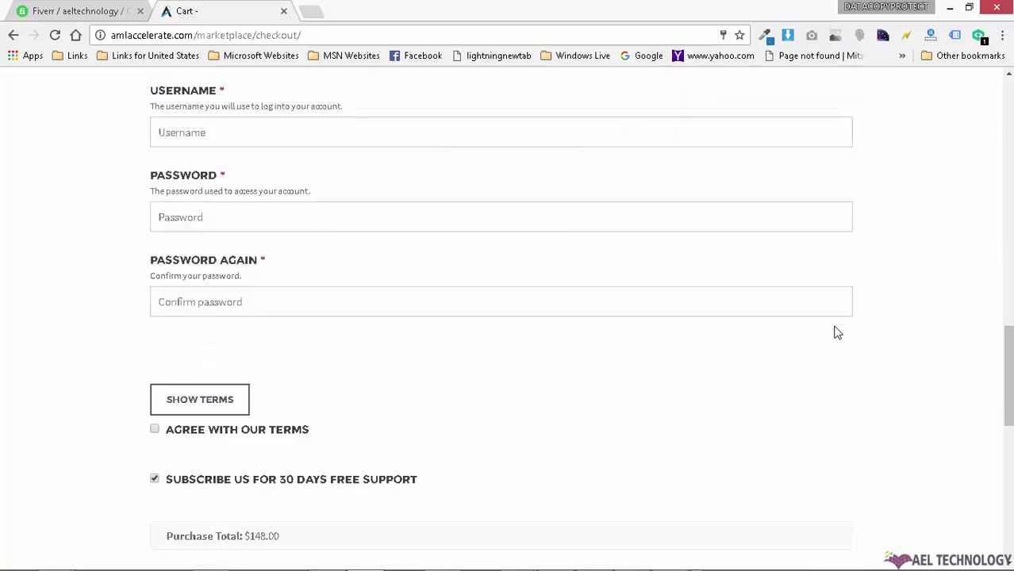
scroll(621, 416, up, 9)
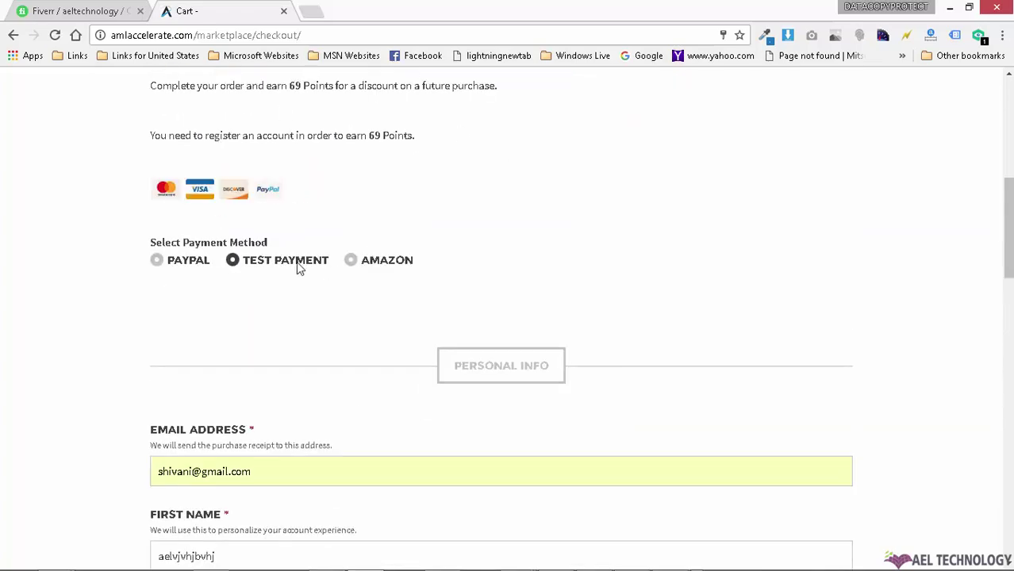
scroll(738, 271, down, 9)
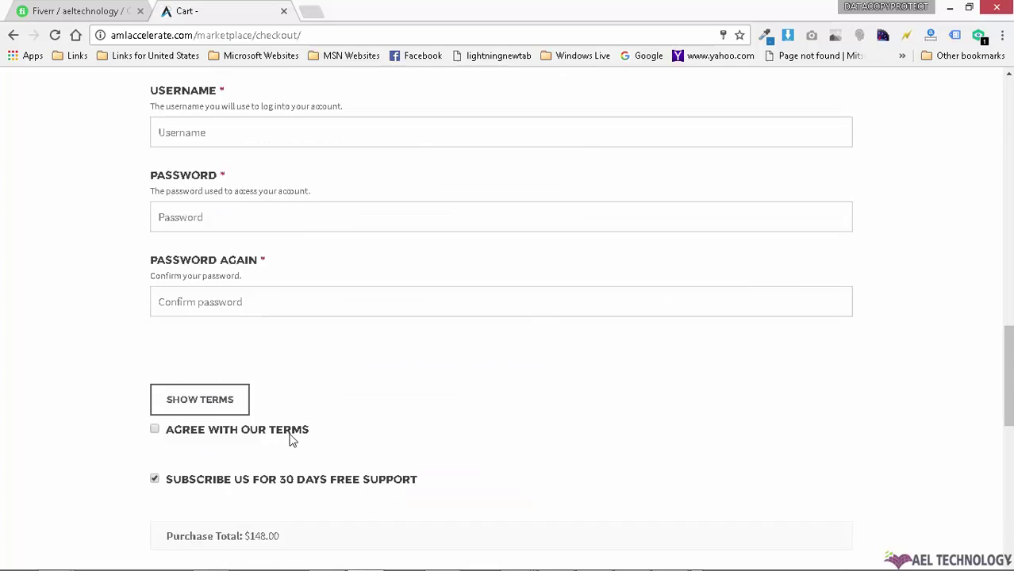
Step: Agree to the site's terms and scroll back over the filled checkout form
click(277, 432)
scroll(499, 362, up, 5)
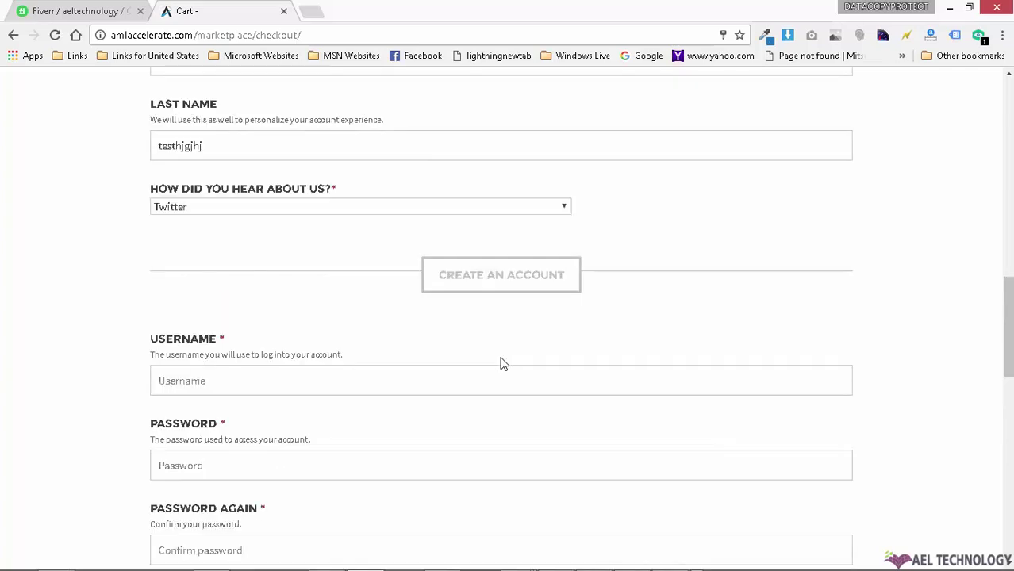
scroll(283, 278, up, 3)
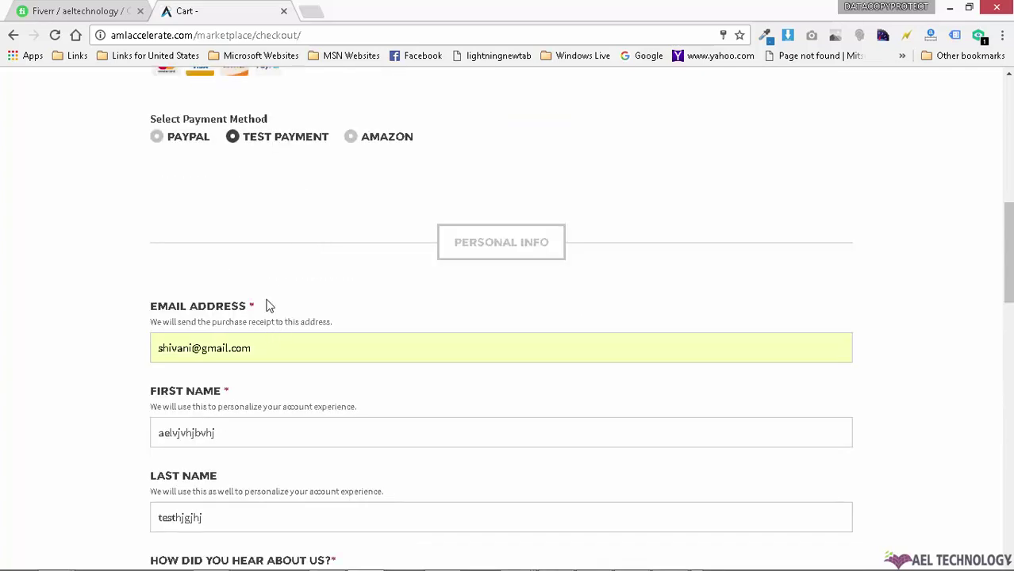
scroll(448, 414, down, 9)
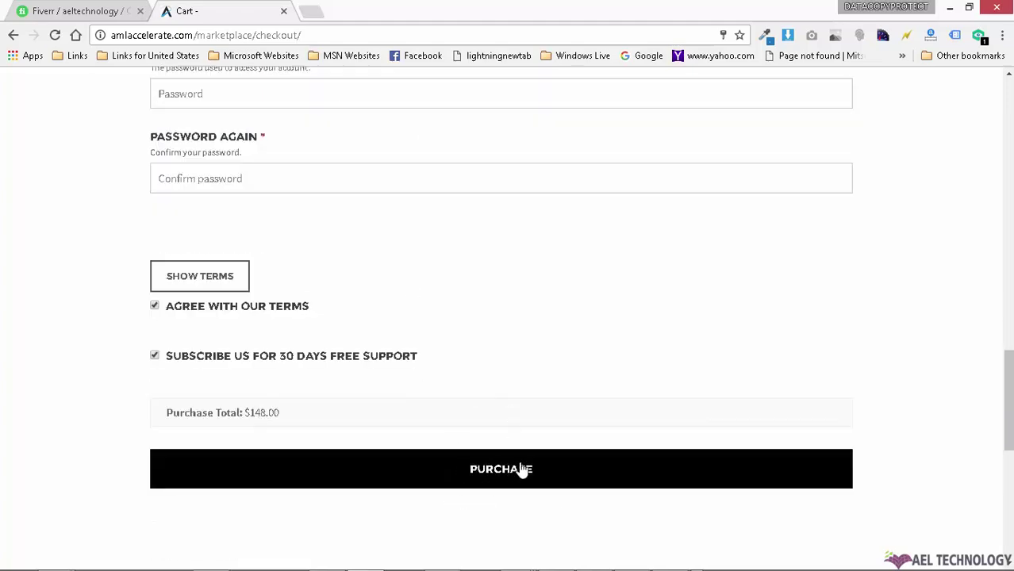
scroll(444, 437, up, 2)
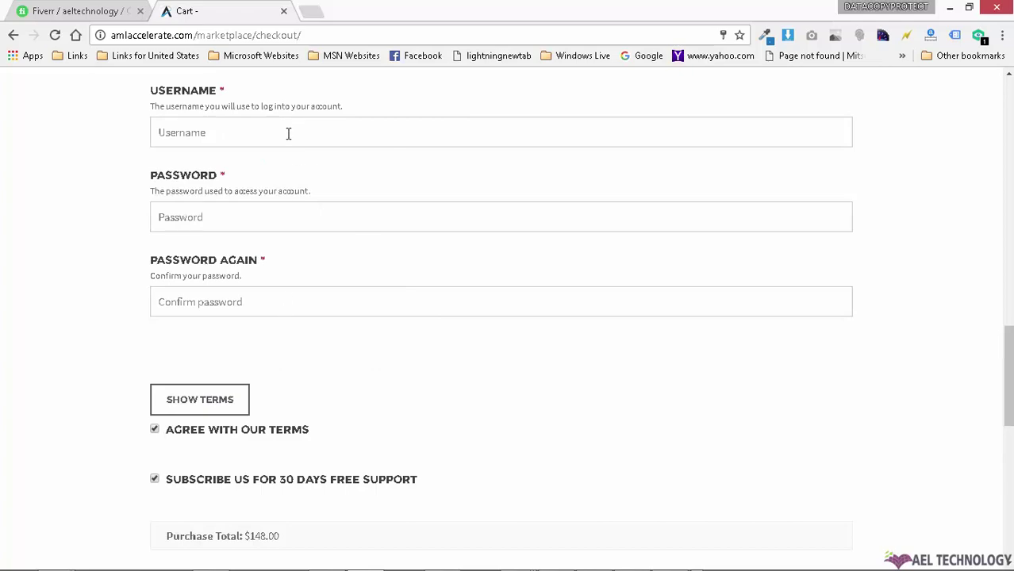
scroll(305, 262, up, 4)
scroll(317, 278, up, 4)
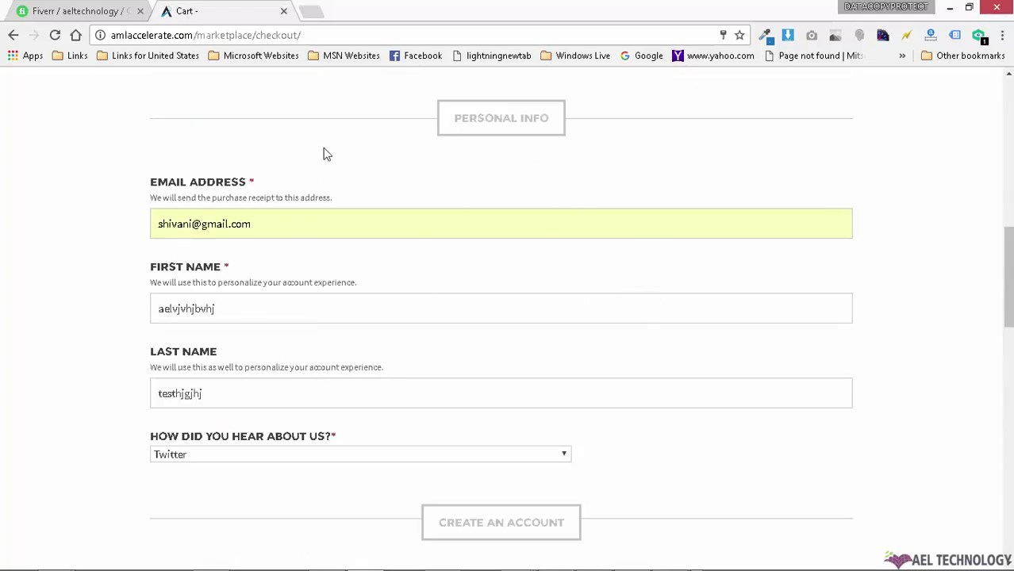
scroll(608, 310, down, 10)
Step: Submit the $148.00 purchase and highlight the resulting 'You must register or login' error
click(550, 353)
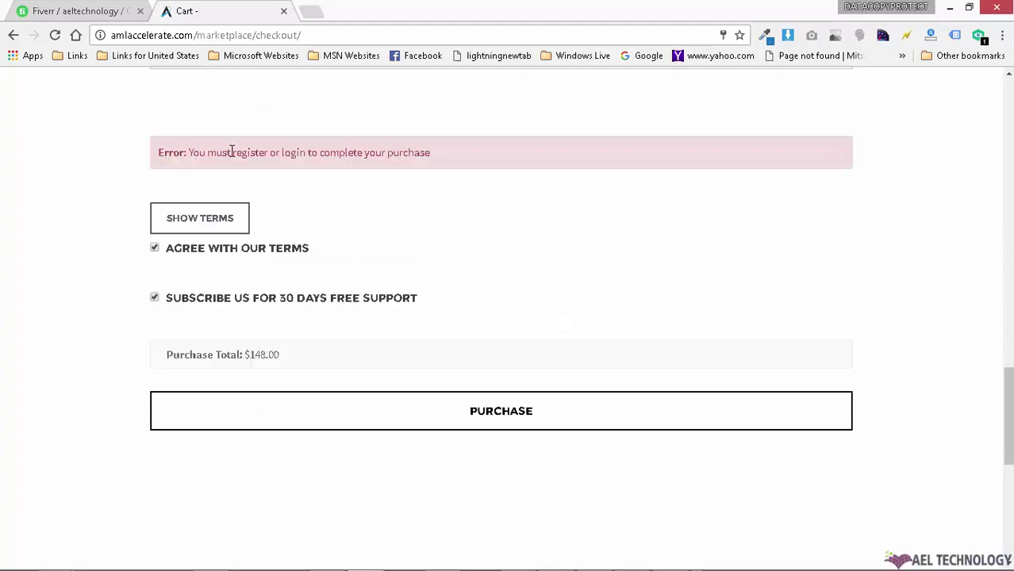
drag(198, 152, 466, 154)
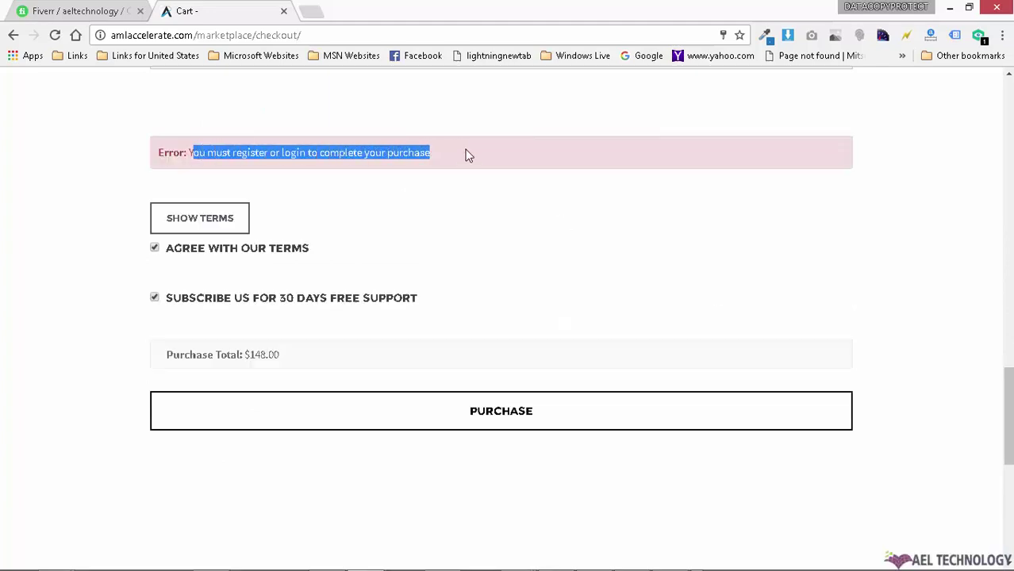
click(465, 158)
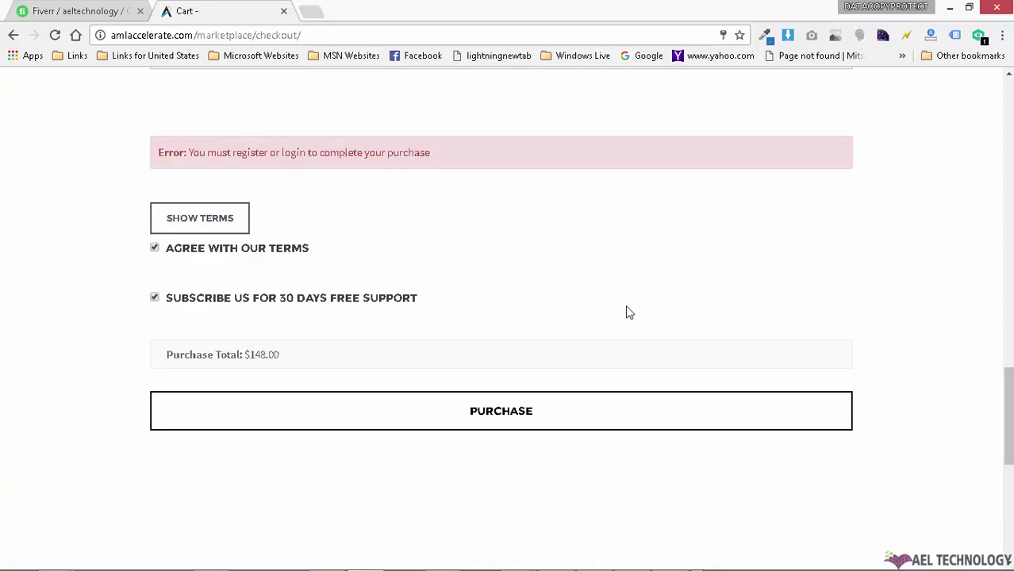
scroll(733, 335, up, 2)
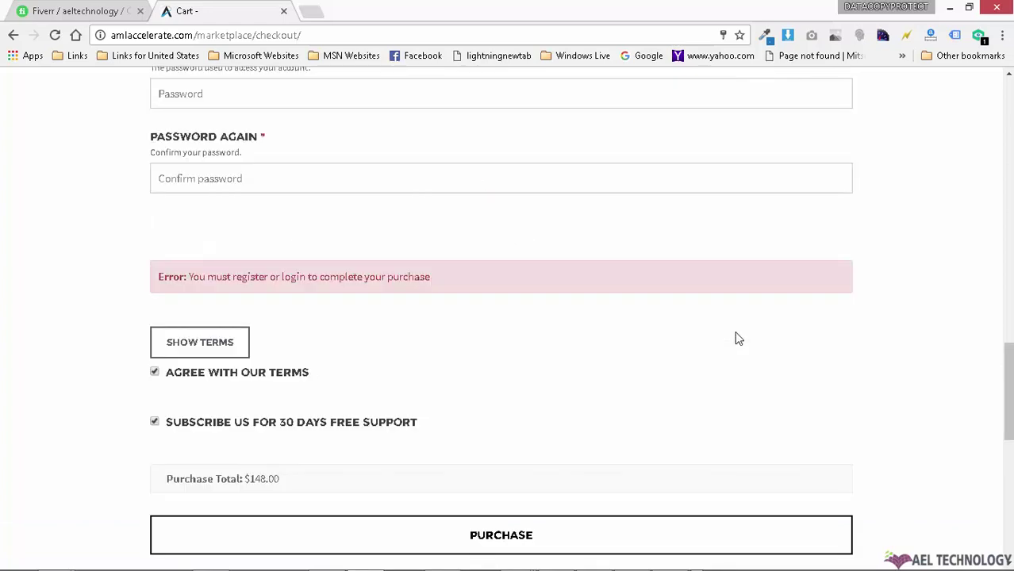
scroll(737, 339, up, 2)
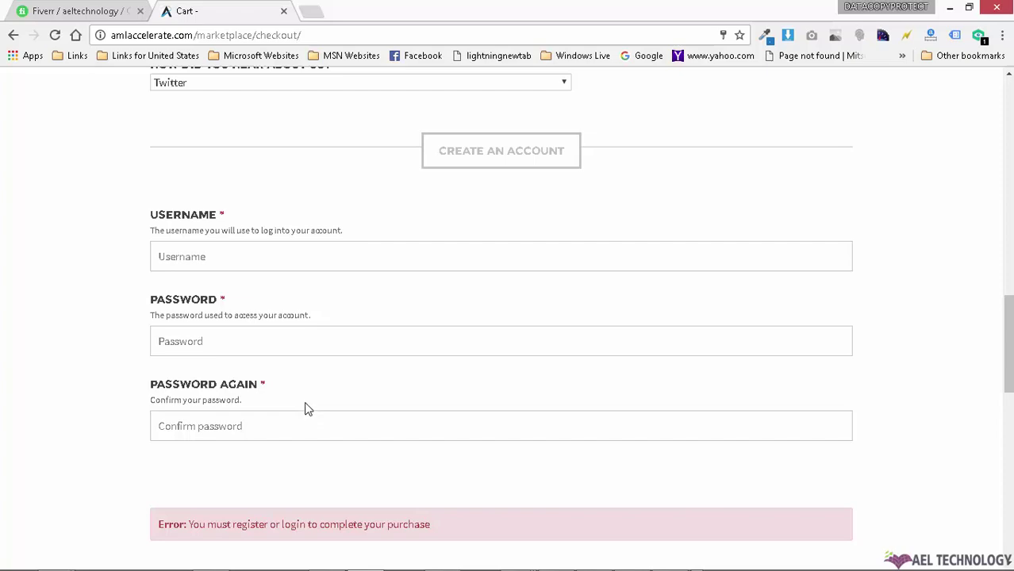
scroll(306, 409, up, 10)
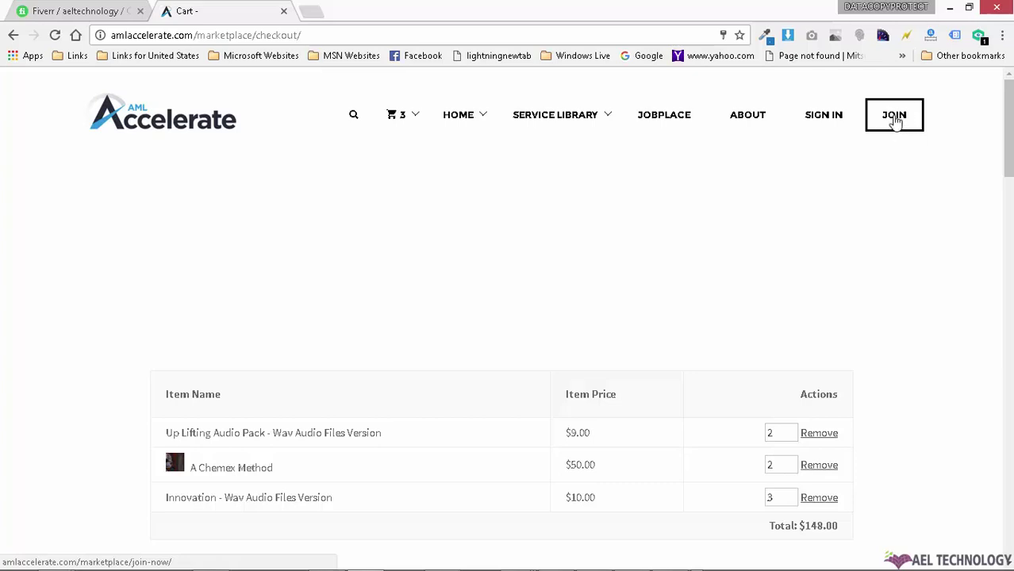
scroll(944, 293, down, 10)
scroll(595, 355, down, 6)
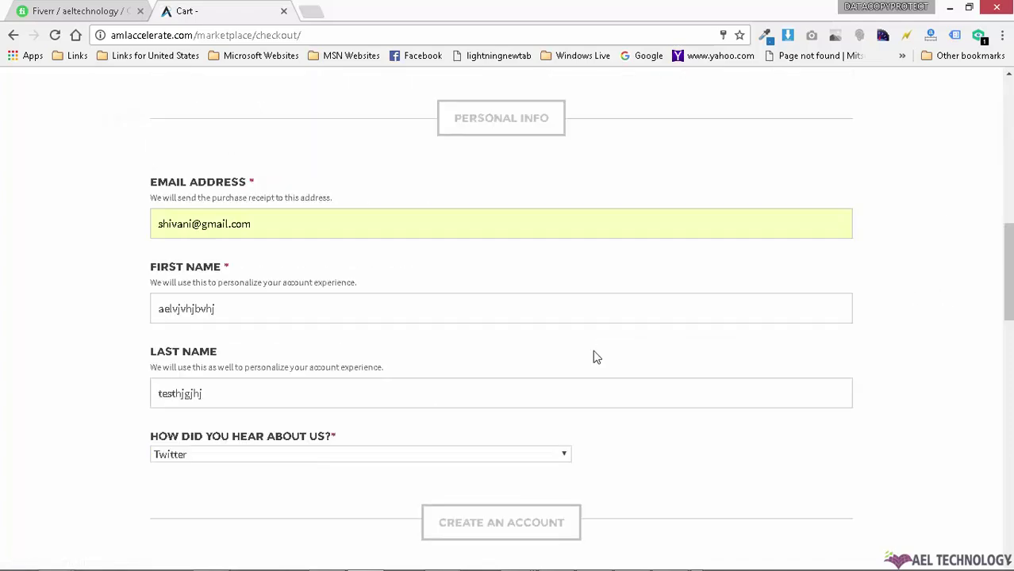
Step: Register with the saved username plus '11' and a new confirmed password, then submit the purchase
click(252, 386)
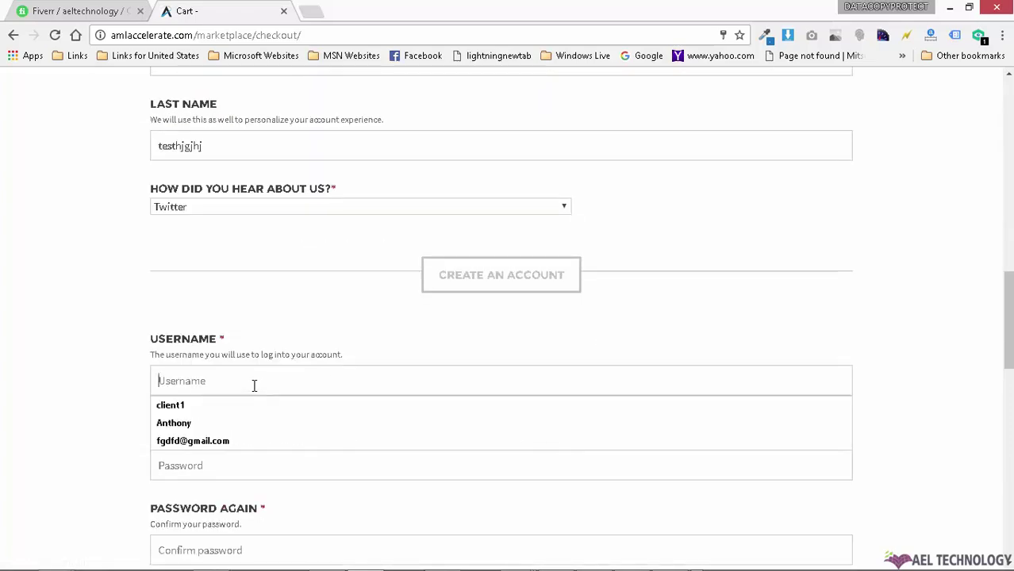
click(236, 404)
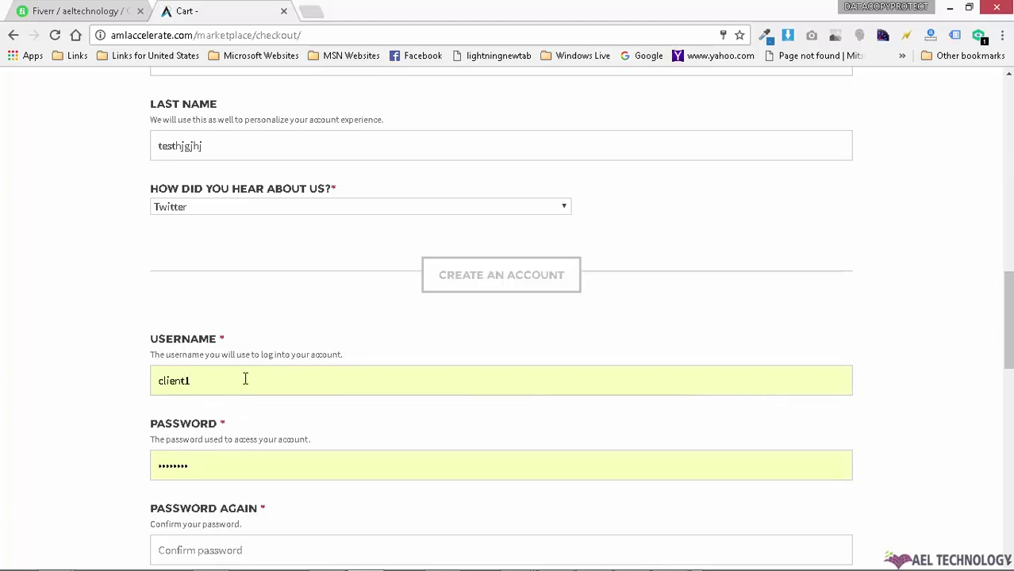
text(11)
click(224, 464)
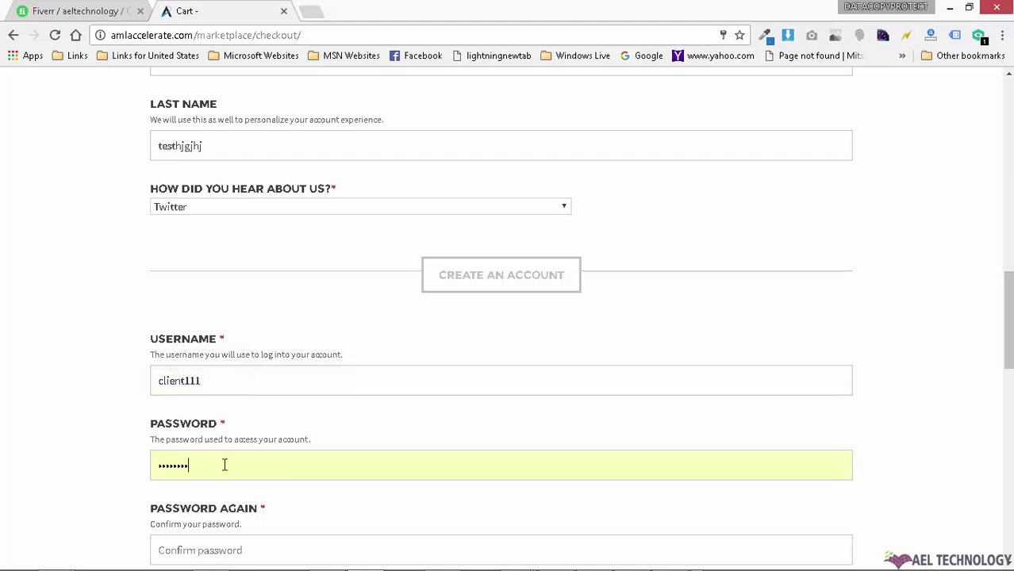
double_click(225, 465)
text(••)
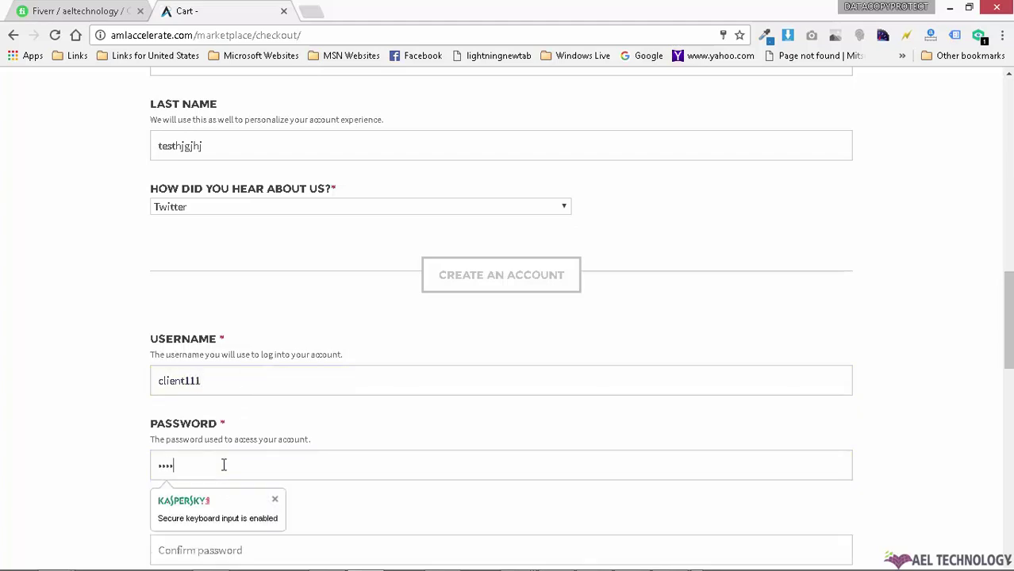
text(••••••)
scroll(230, 462, down, 2)
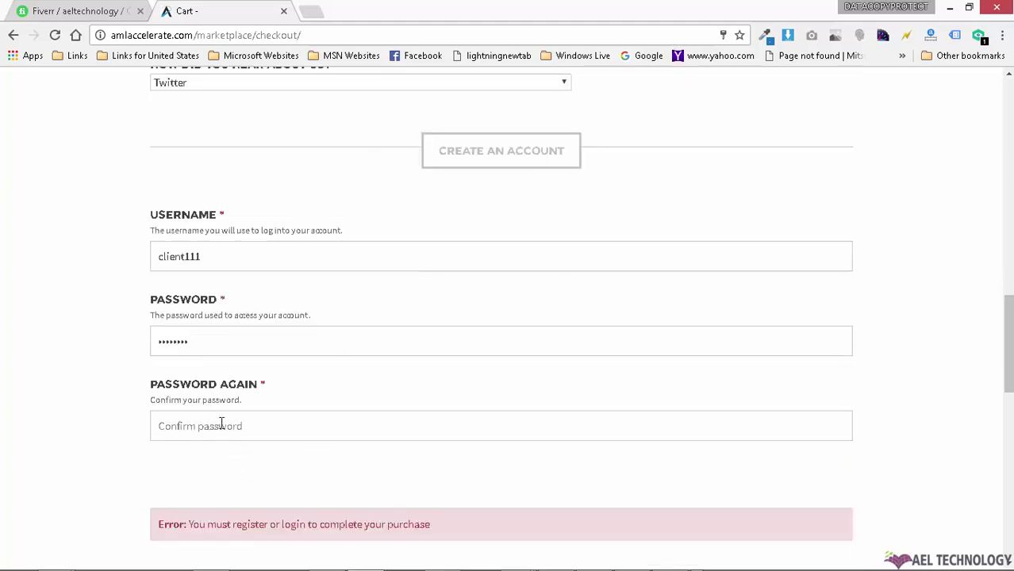
click(221, 416)
text(••••••••)
scroll(346, 329, down, 5)
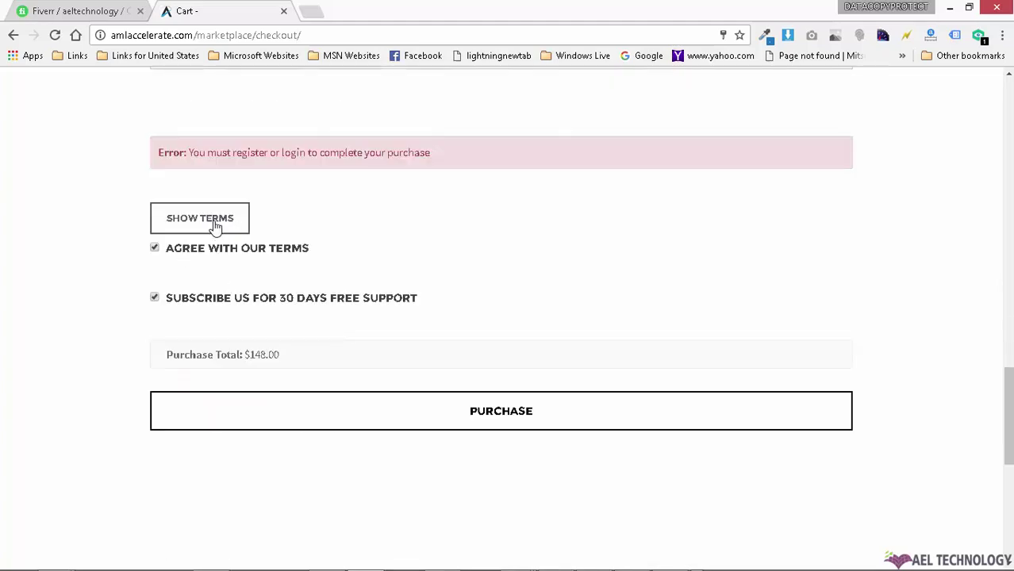
click(493, 410)
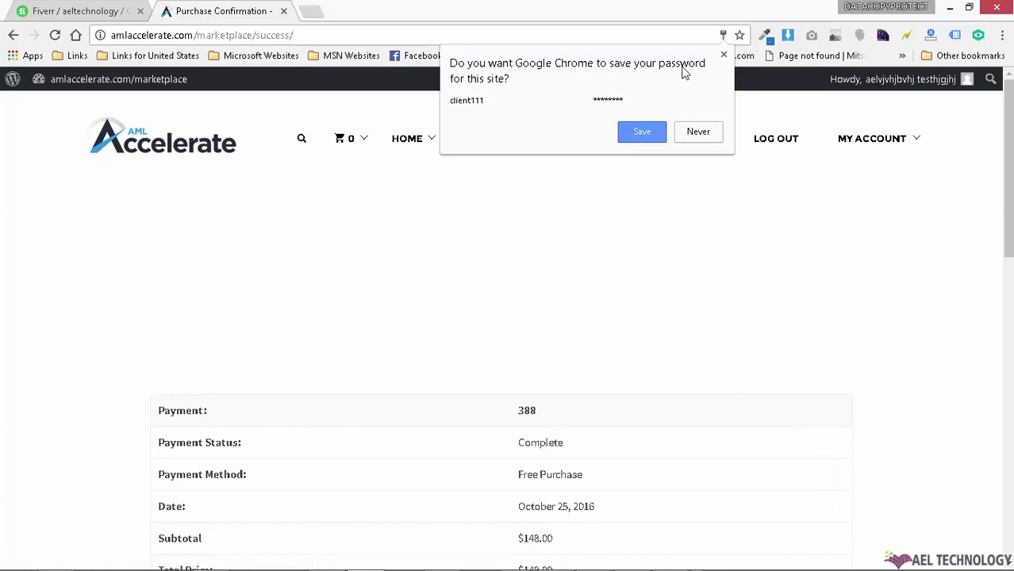
Step: Save the new login in Chrome and download the order invoice as Invoice-388.pdf
mouse_move(903, 84)
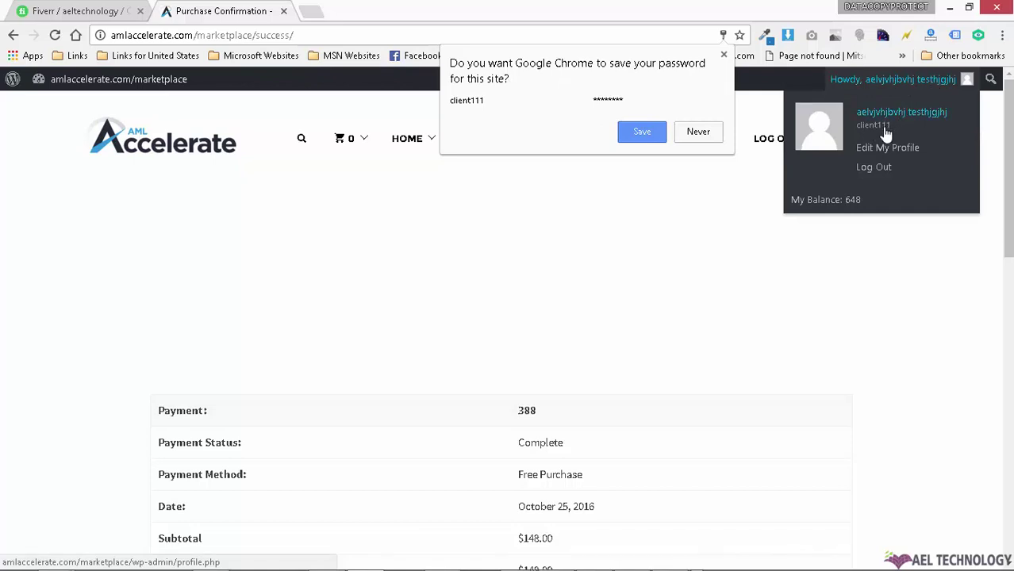
click(643, 133)
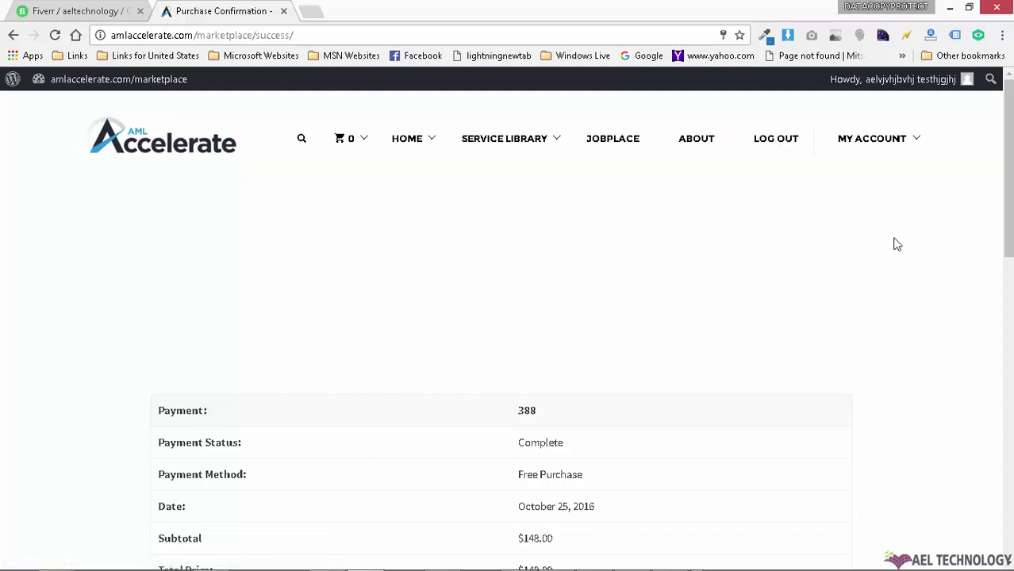
mouse_move(914, 145)
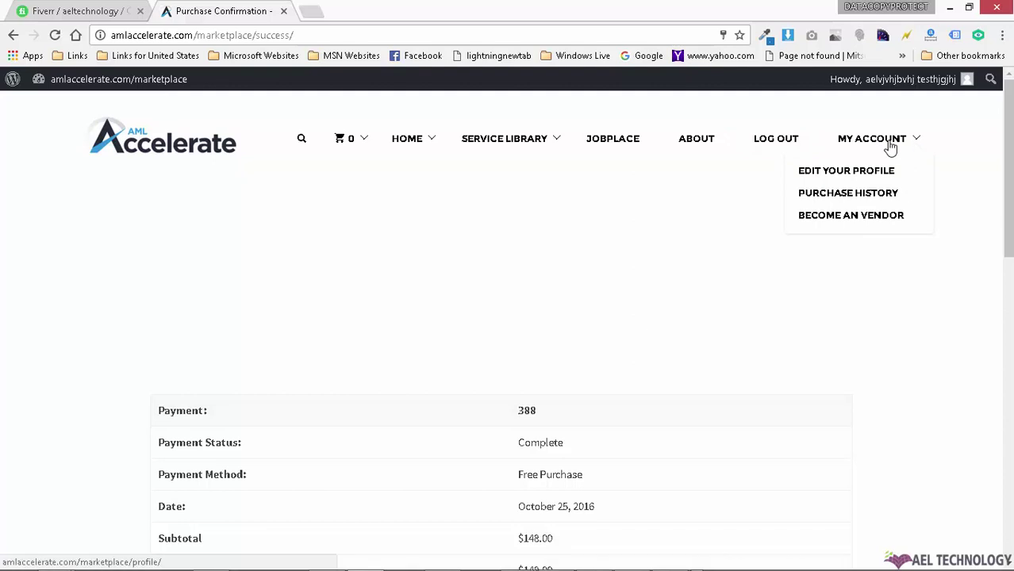
scroll(278, 228, down, 3)
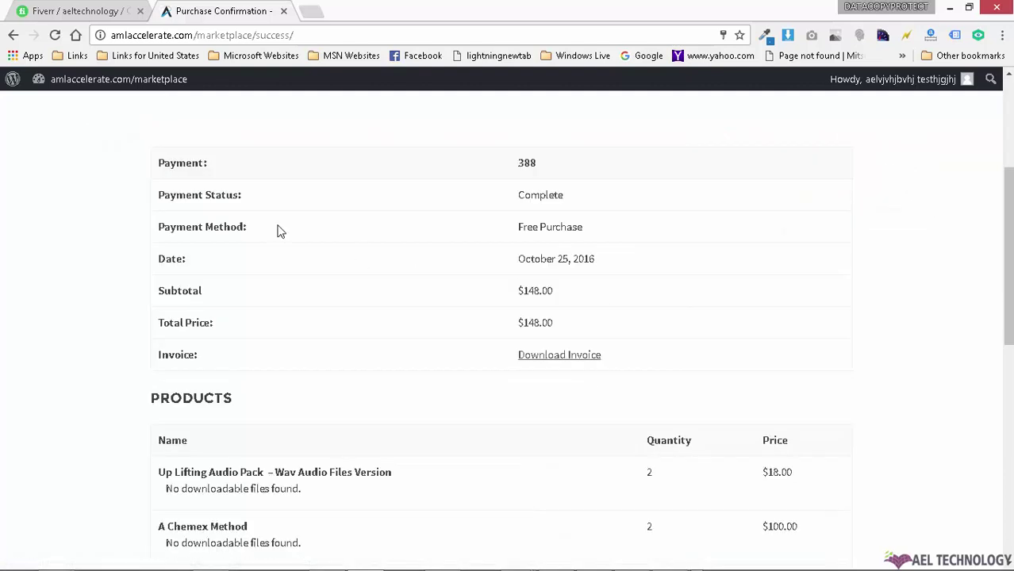
click(588, 357)
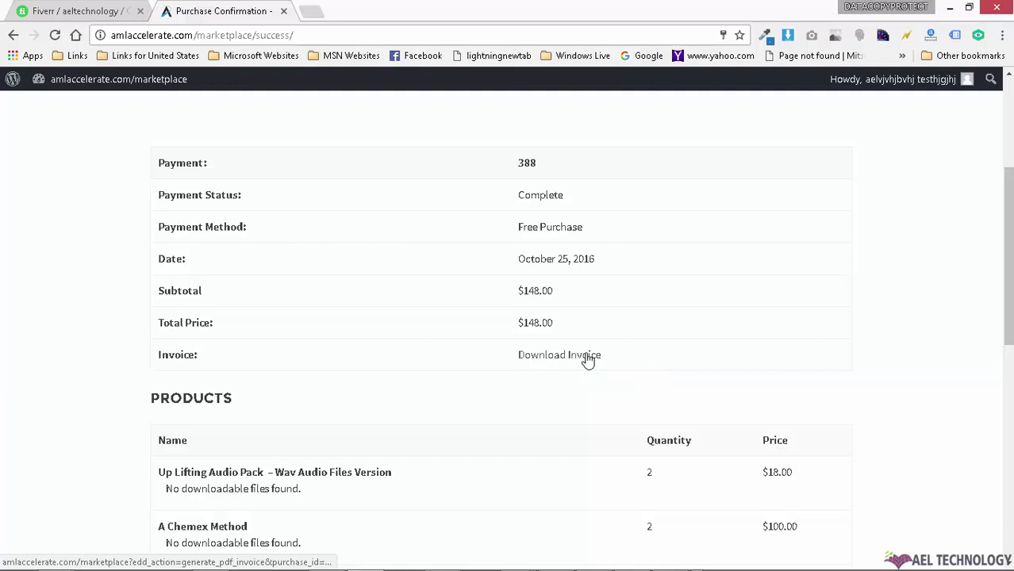
scroll(947, 293, down, 2)
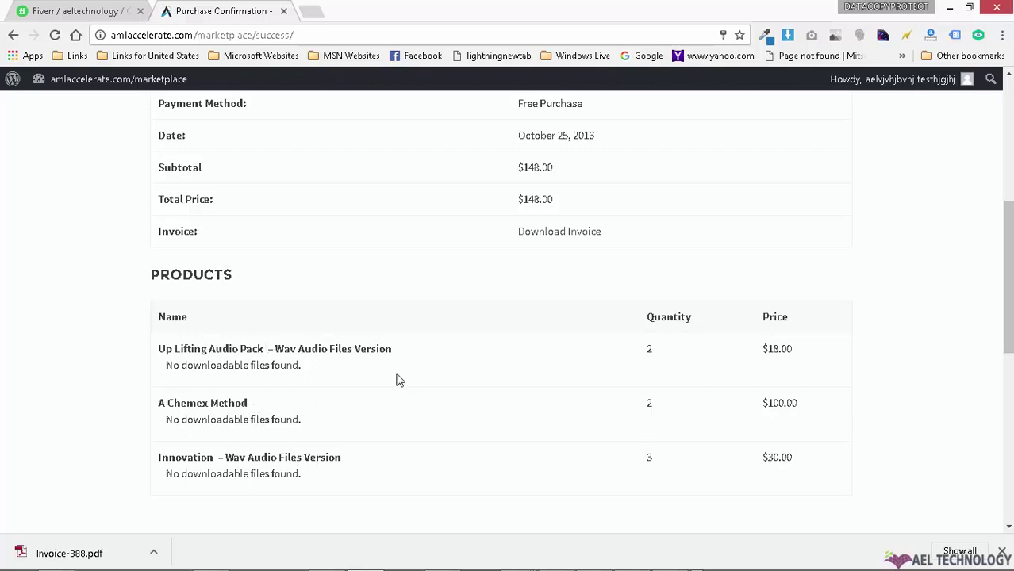
Step: View Invoice-388.pdf's three items and $148.00 total paid in the PDF viewer, then close it
click(111, 555)
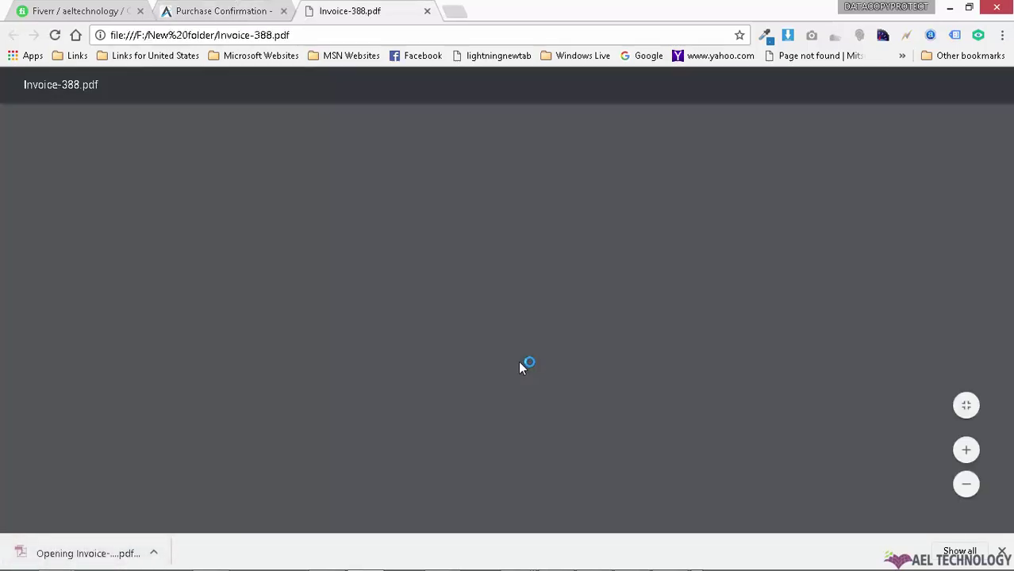
scroll(344, 283, down, 3)
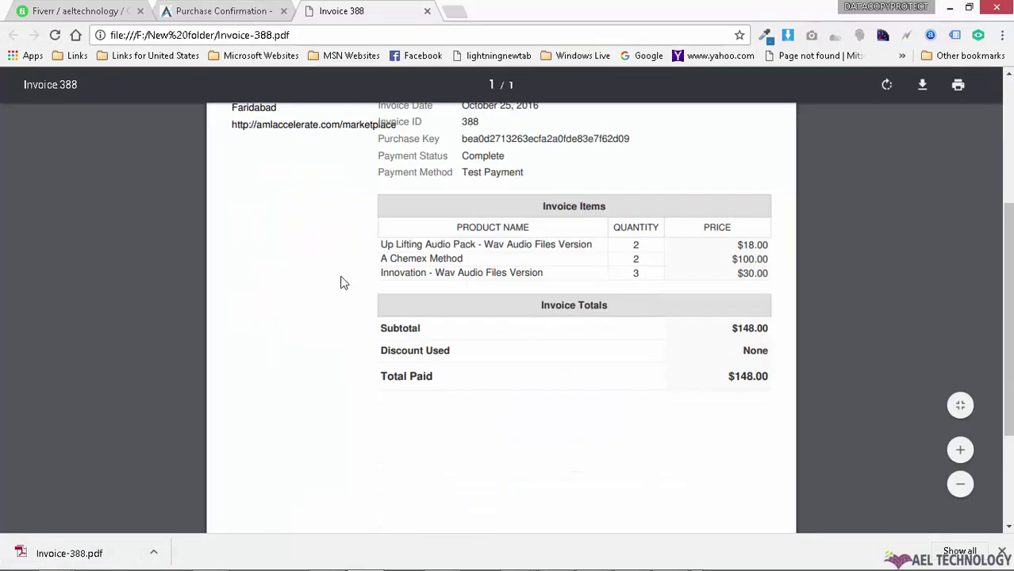
scroll(698, 333, up, 2)
scroll(659, 347, up, 2)
scroll(622, 337, down, 4)
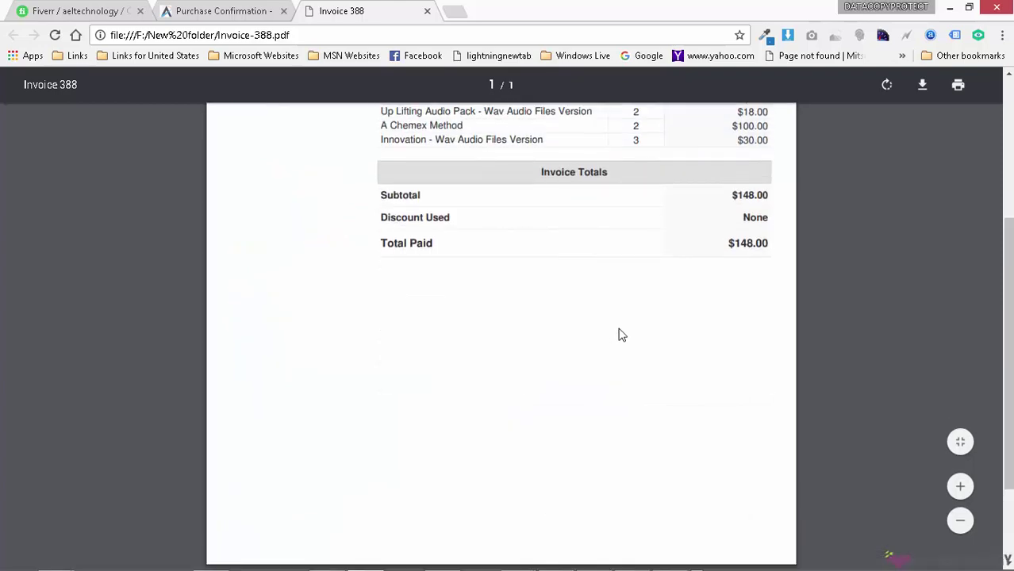
scroll(618, 333, up, 4)
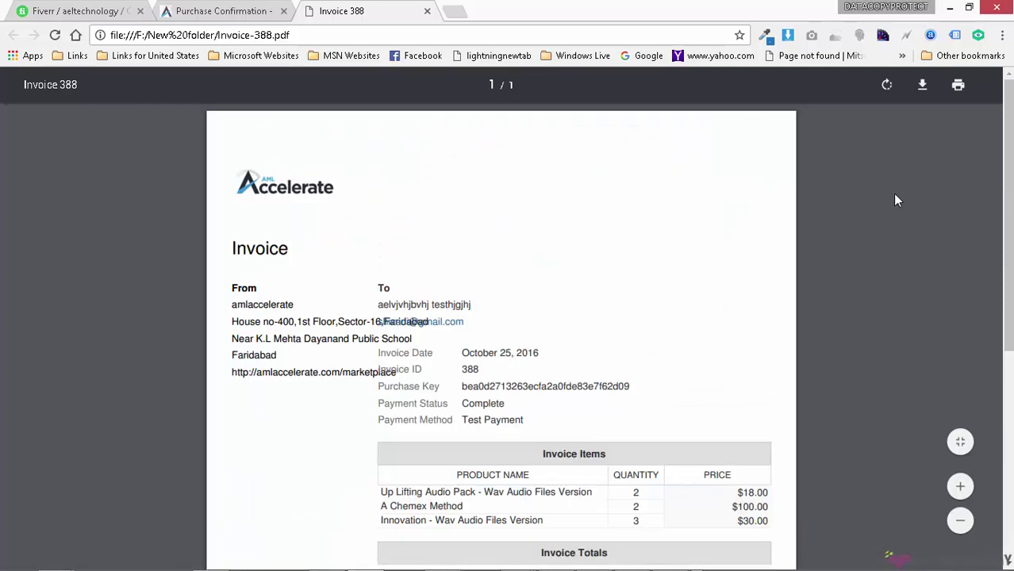
click(426, 13)
Step: Scroll the payment 388 confirmation to check the Complete status and $148.00 subtotal
scroll(661, 373, up, 5)
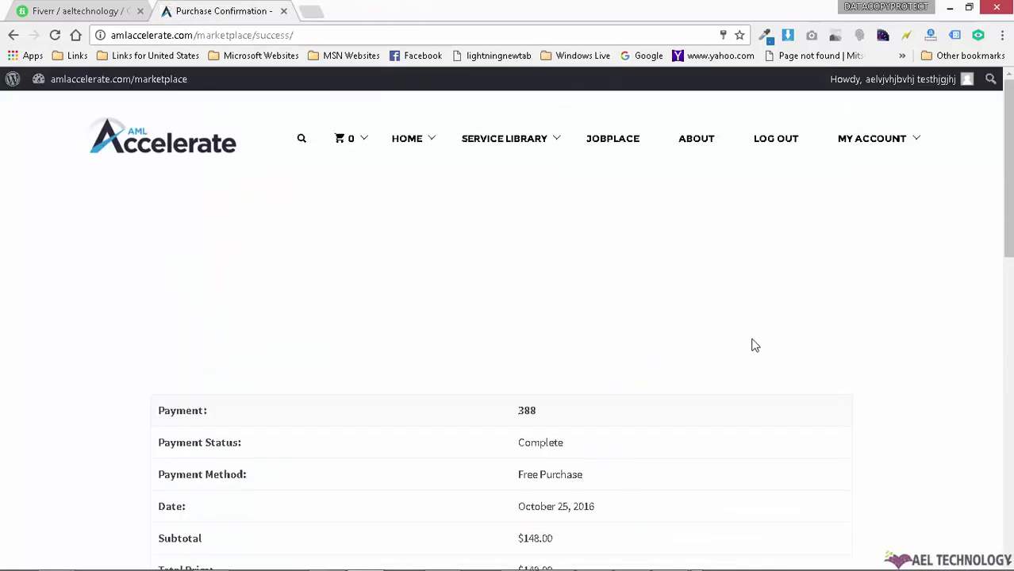
scroll(686, 318, down, 6)
scroll(412, 244, up, 3)
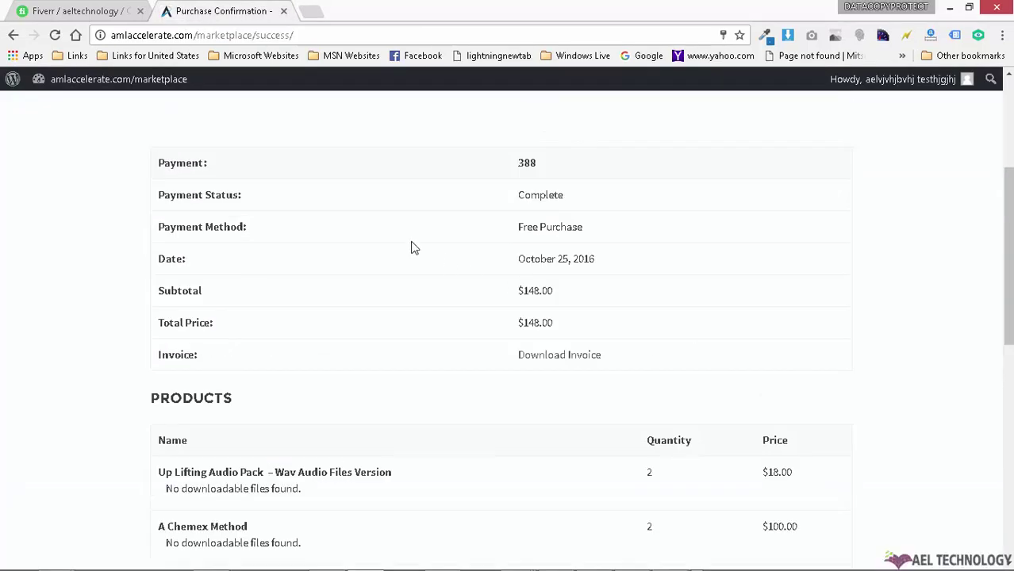
scroll(708, 304, up, 3)
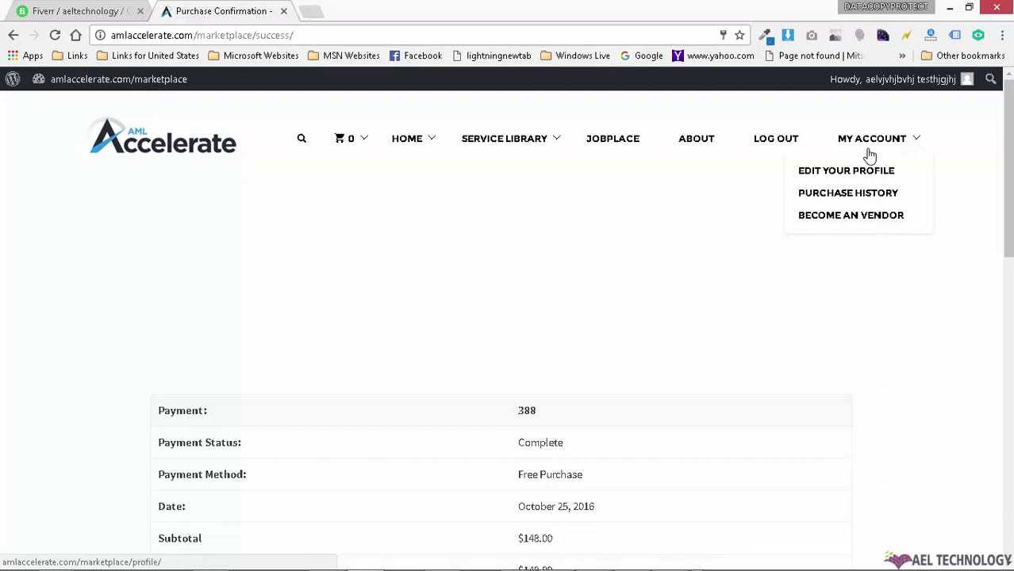
Step: On the profile editing page, replace the first name and the last name
click(859, 177)
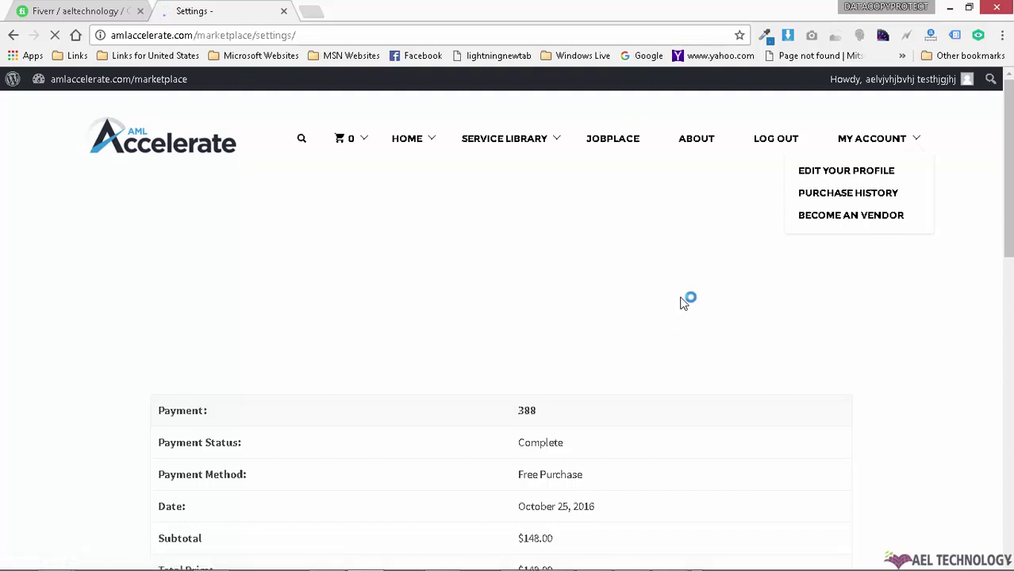
scroll(754, 297, down, 3)
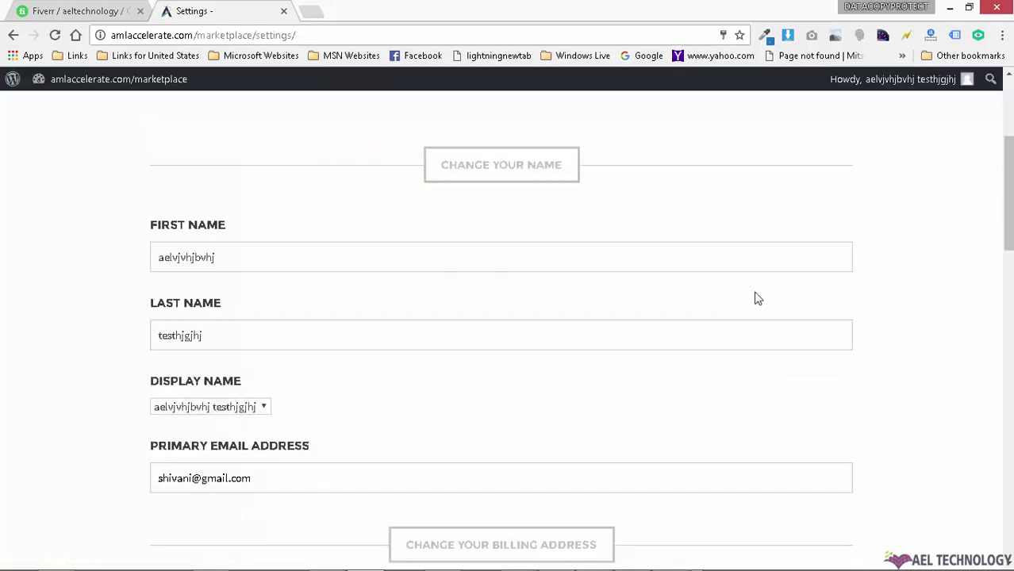
double_click(281, 251)
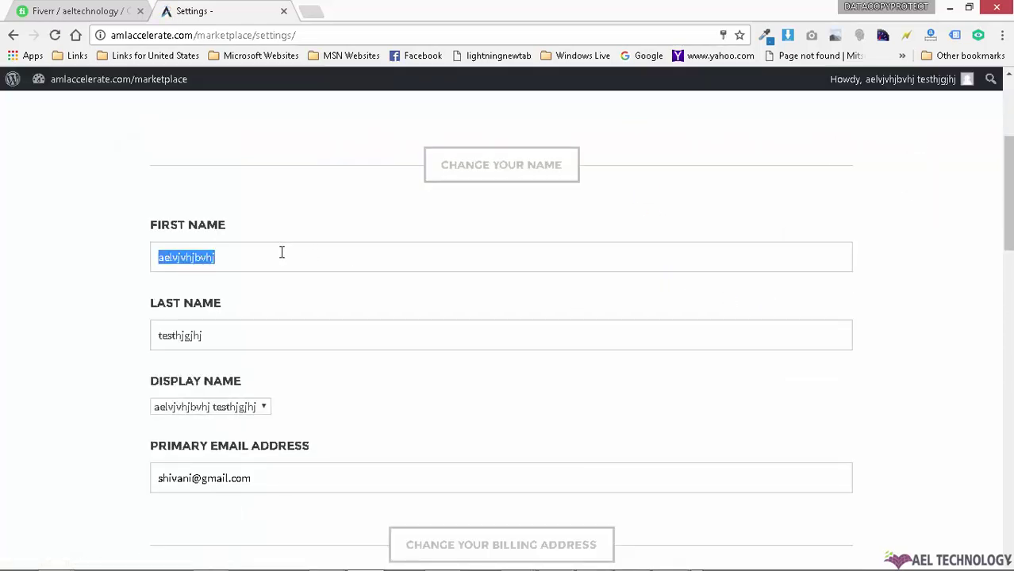
text(Up)
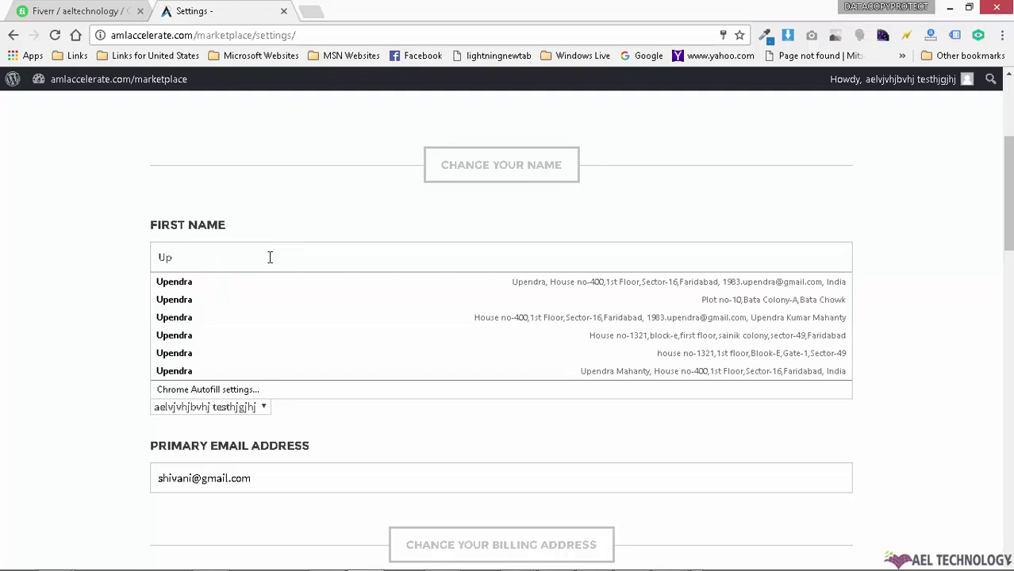
click(249, 281)
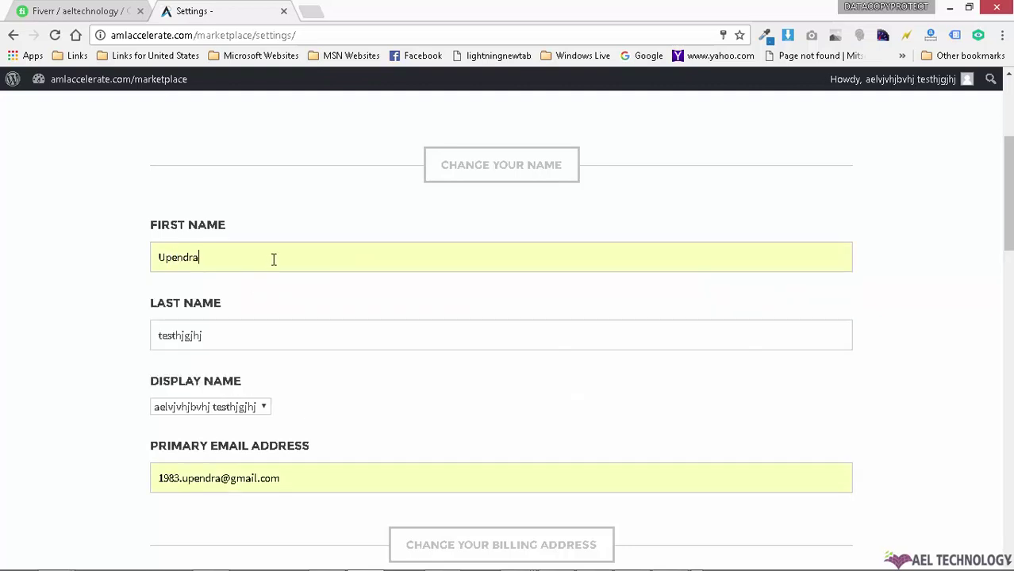
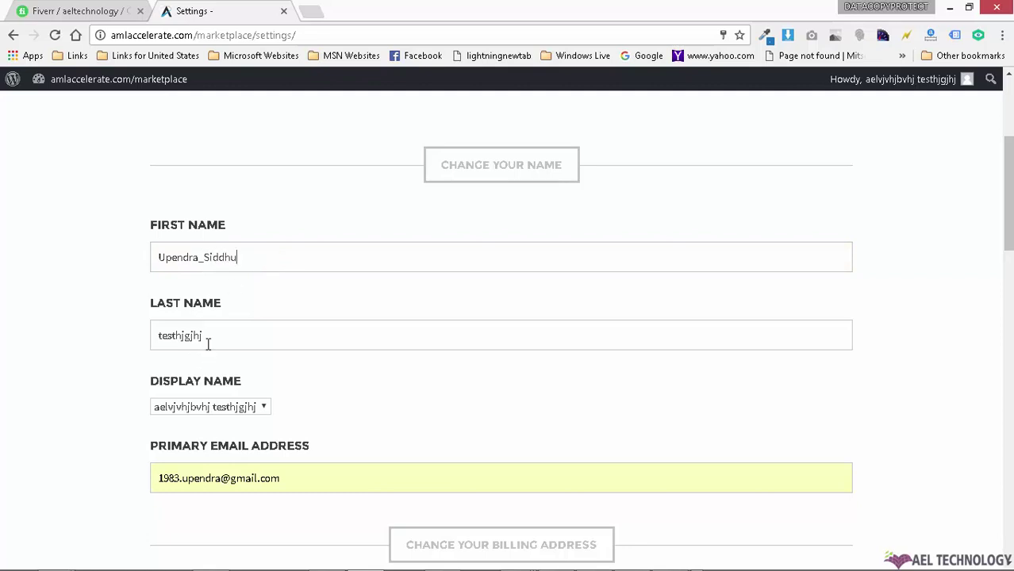
double_click(218, 337)
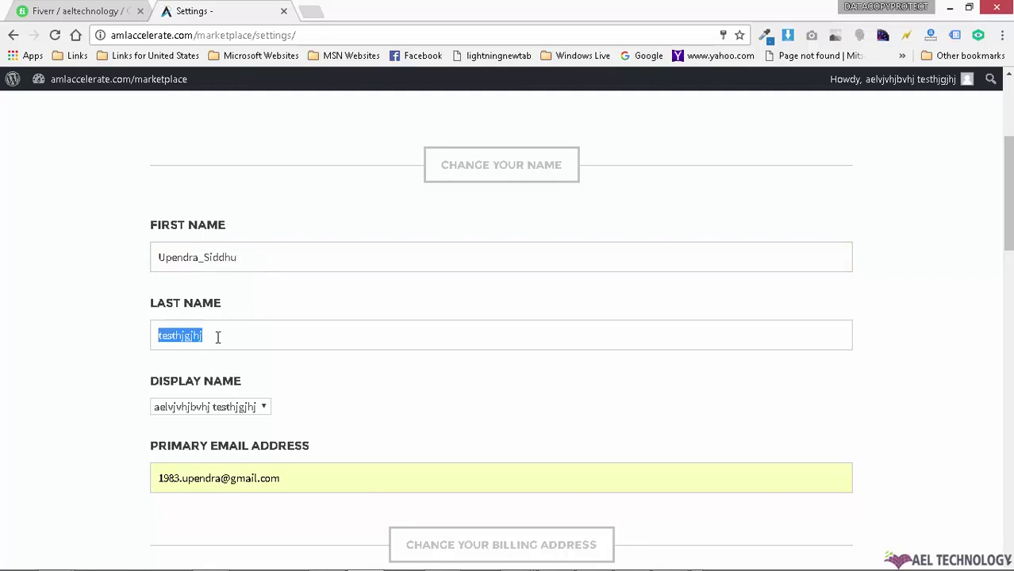
text(Shivani)
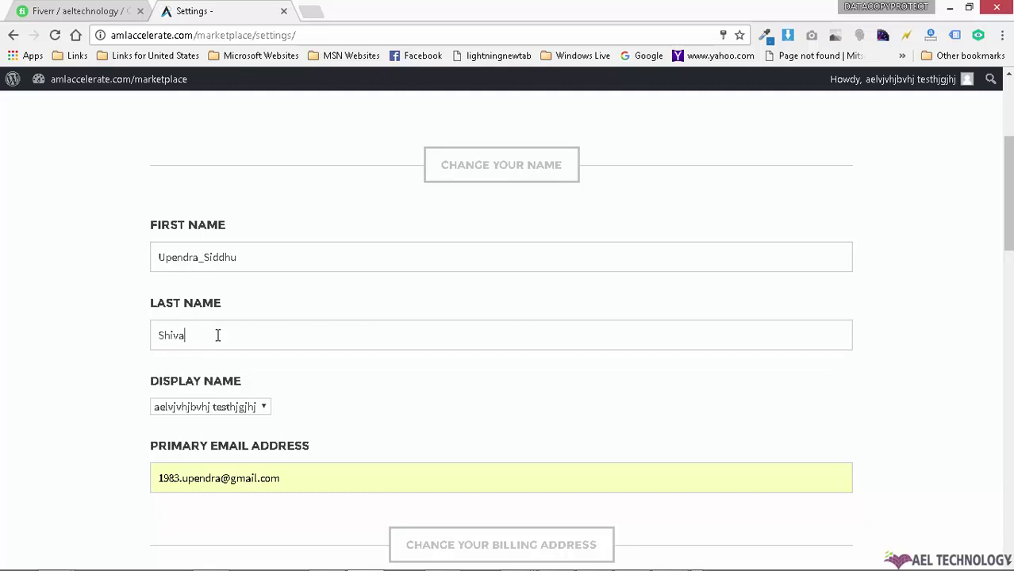
Step: Pick a different display name and replace the primary e-mail address
click(266, 409)
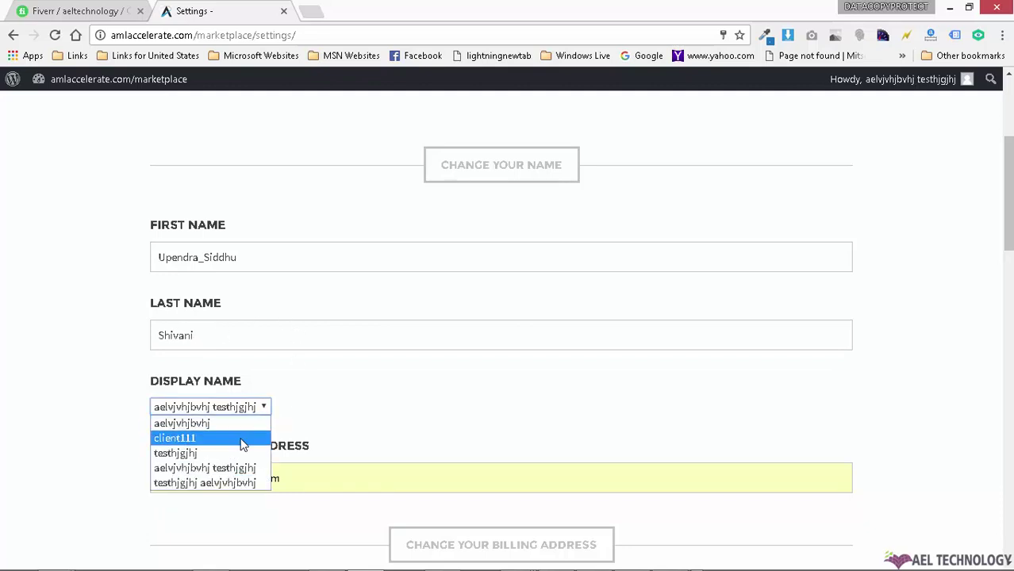
click(252, 438)
scroll(265, 390, down, 2)
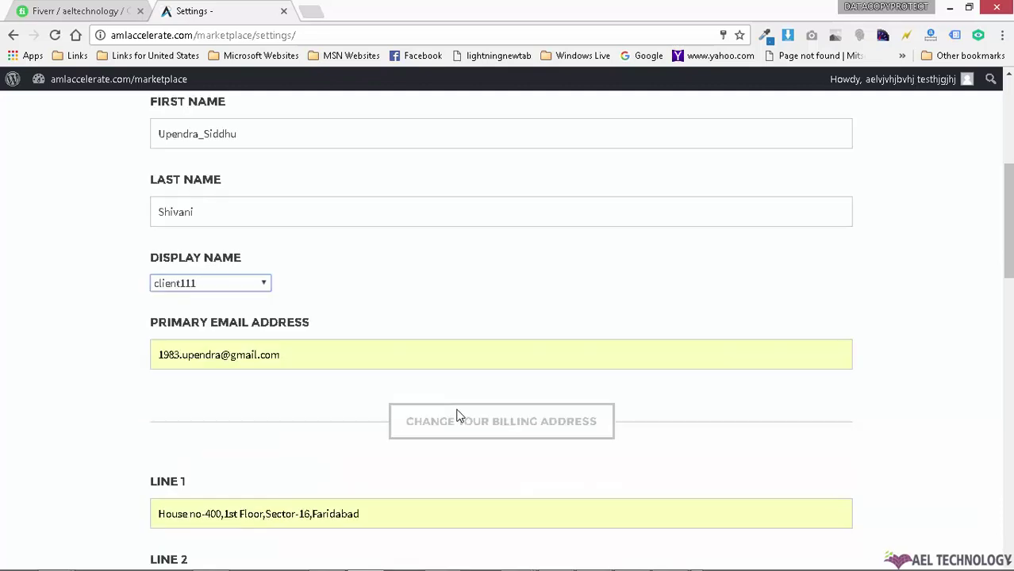
click(223, 354)
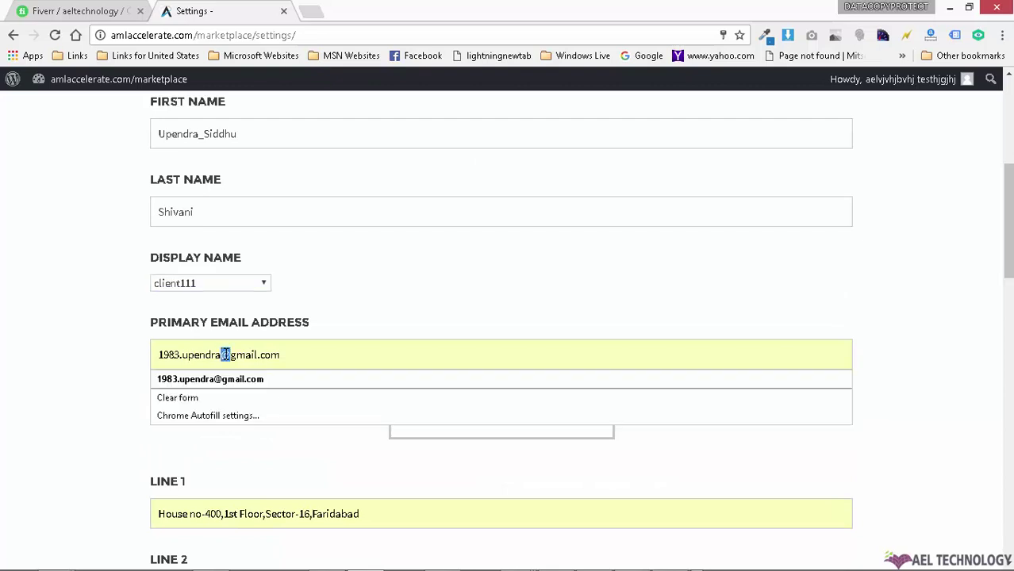
triple_click(225, 354)
click(225, 354)
triple_click(226, 354)
key(BackSpace)
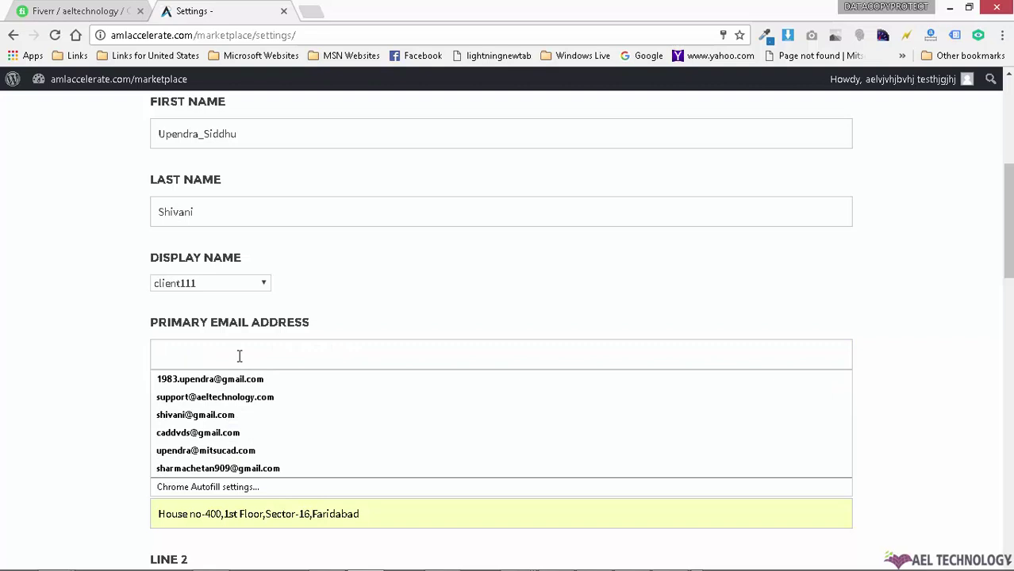
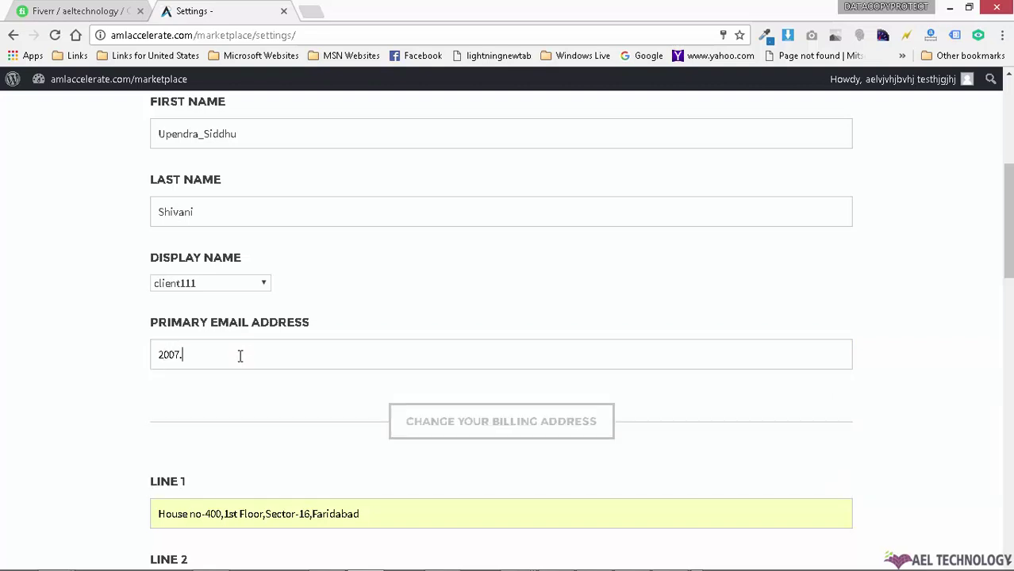
Step: Choose Haryana as the billing state and save the profile changes
scroll(405, 279, down, 2)
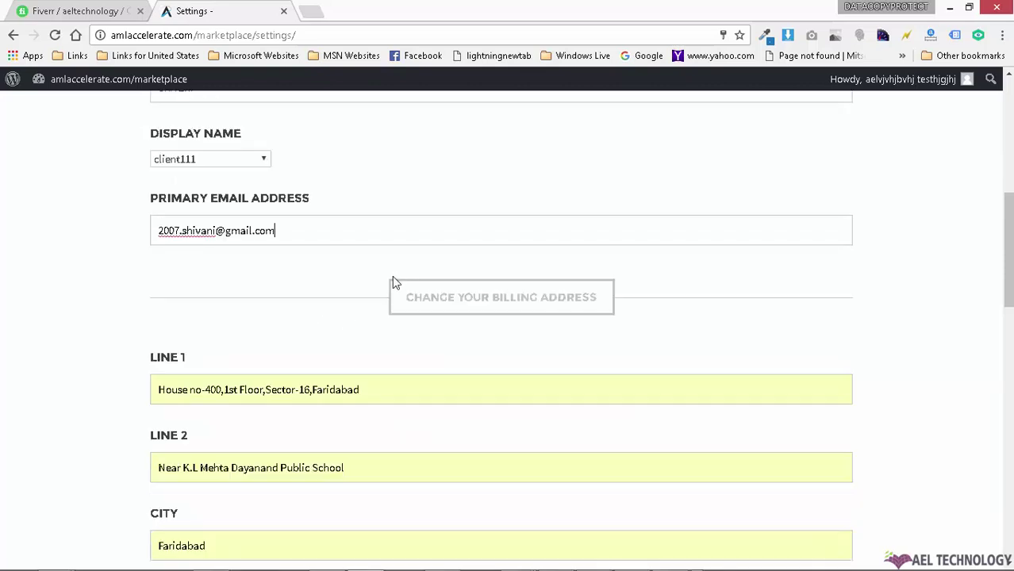
scroll(345, 257, down, 2)
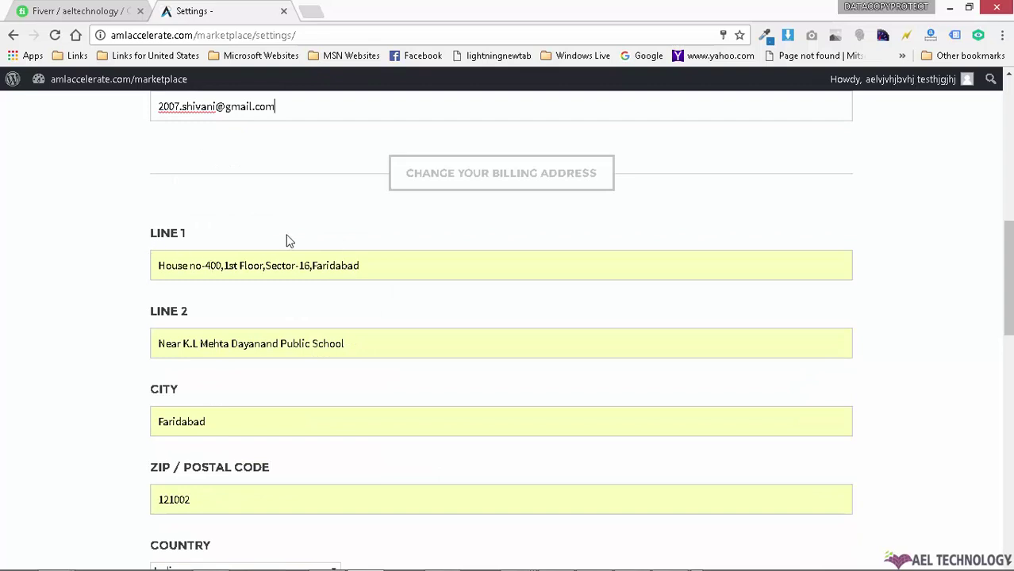
scroll(320, 387, down, 4)
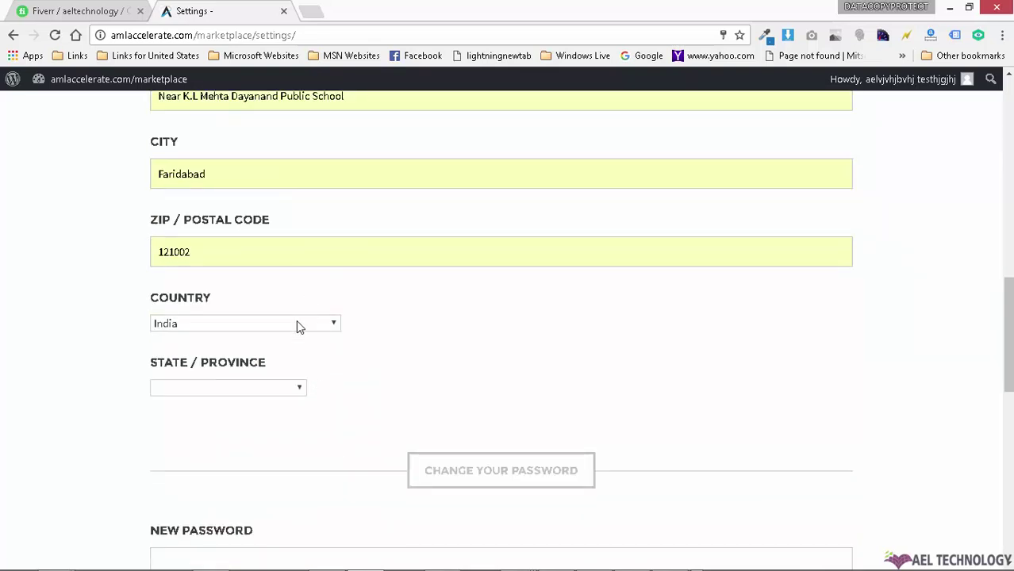
click(263, 387)
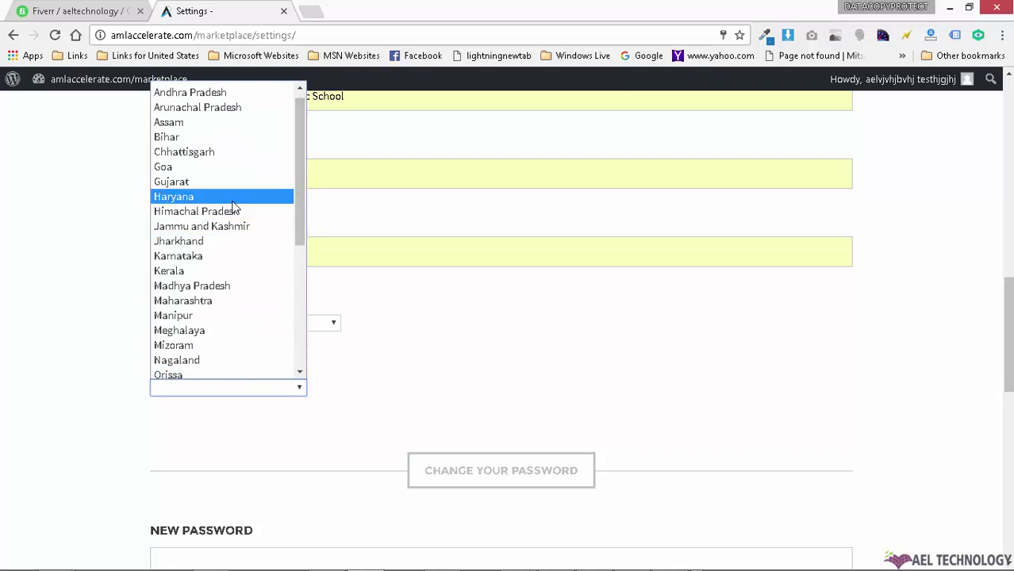
click(236, 206)
scroll(548, 387, down, 4)
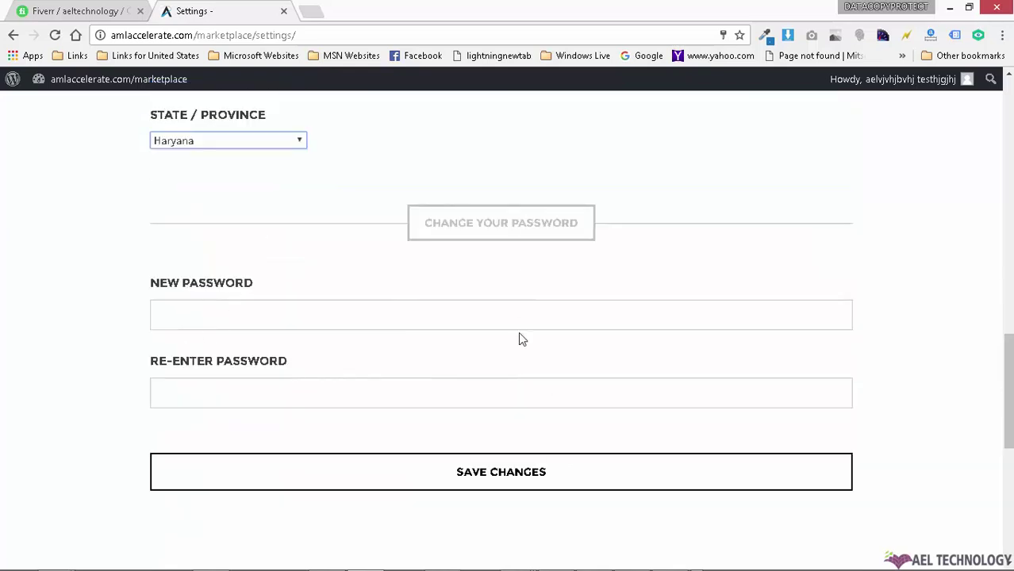
click(523, 457)
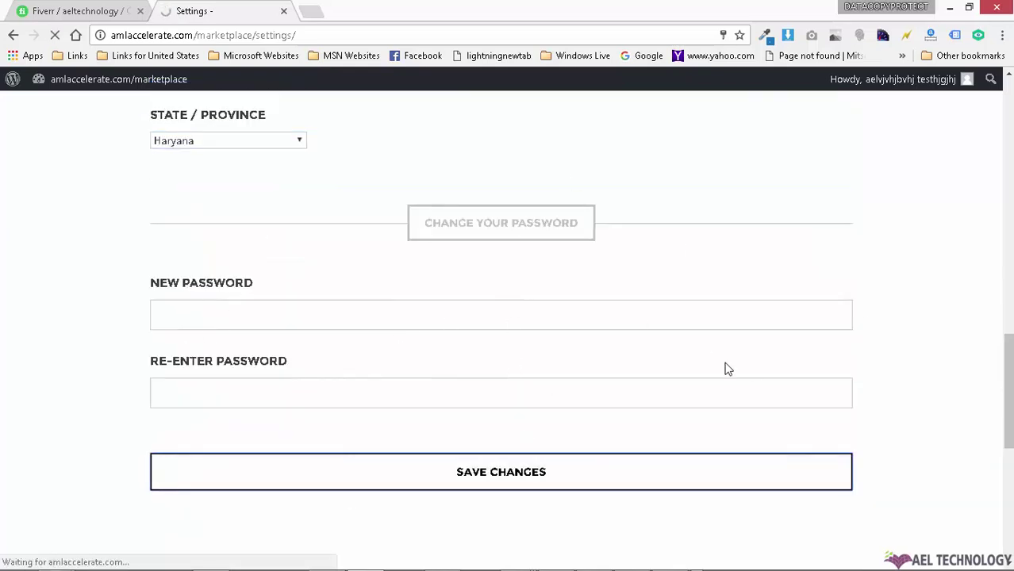
Step: Review the 'Your profile has been edited successfully.' banner and the updated settings fields
mouse_move(904, 85)
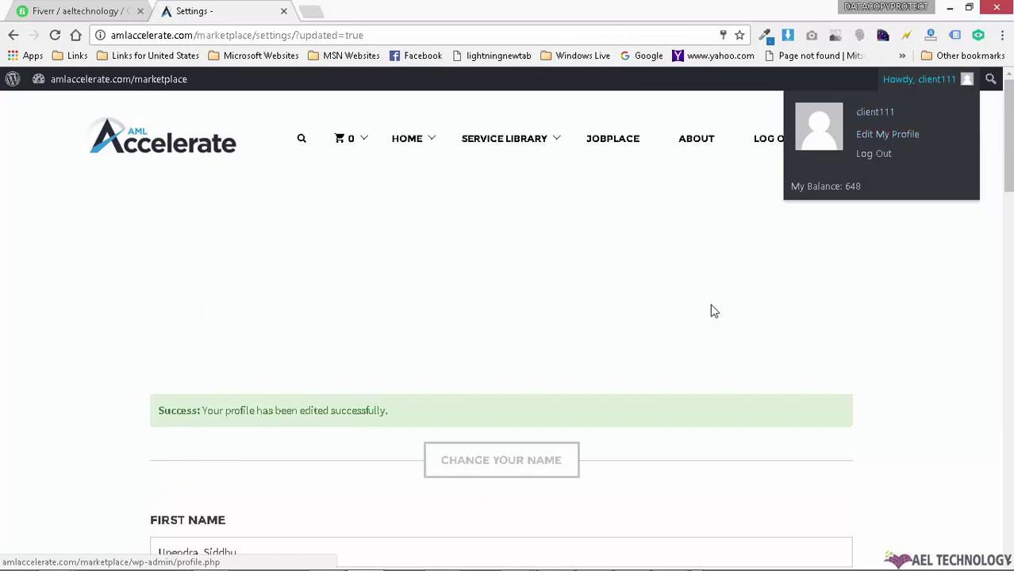
drag(203, 411, 422, 397)
scroll(629, 292, down, 8)
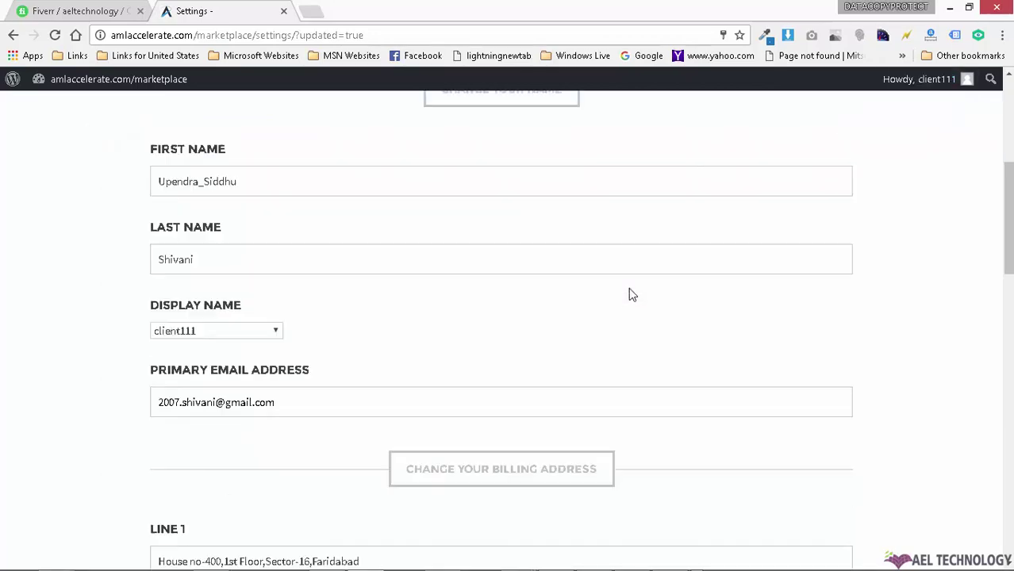
scroll(716, 306, down, 8)
scroll(716, 307, up, 12)
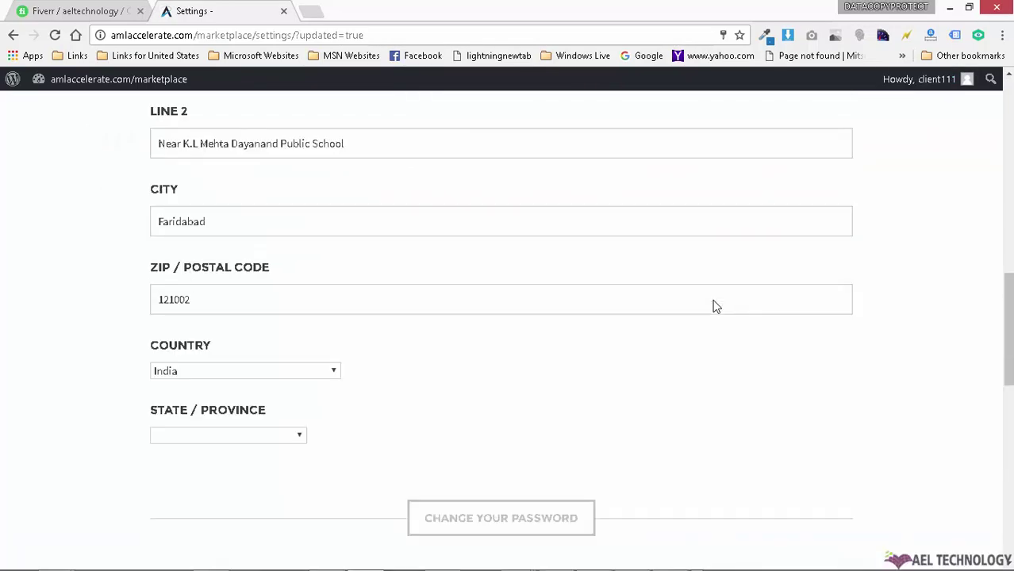
scroll(716, 307, up, 3)
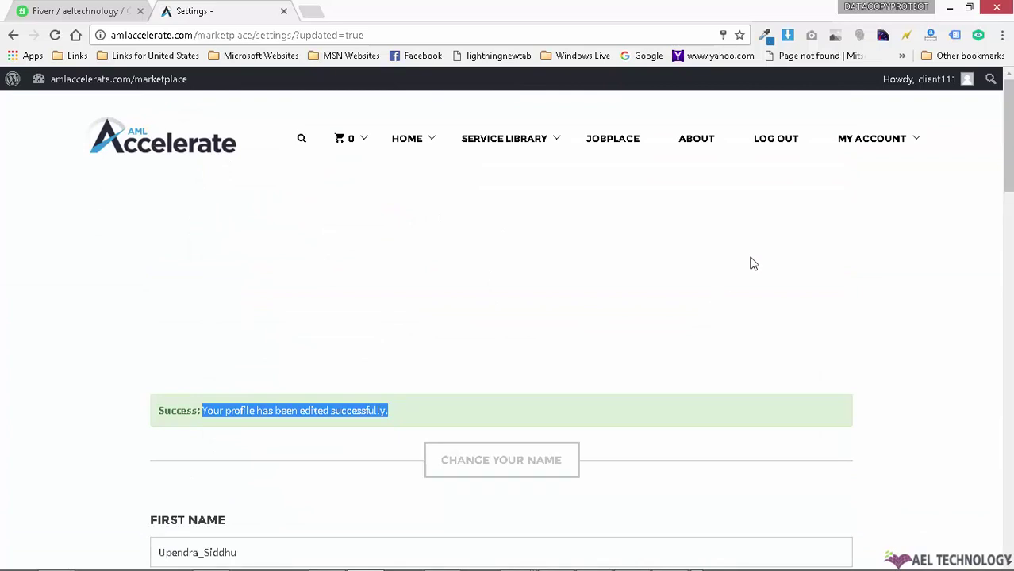
mouse_move(894, 139)
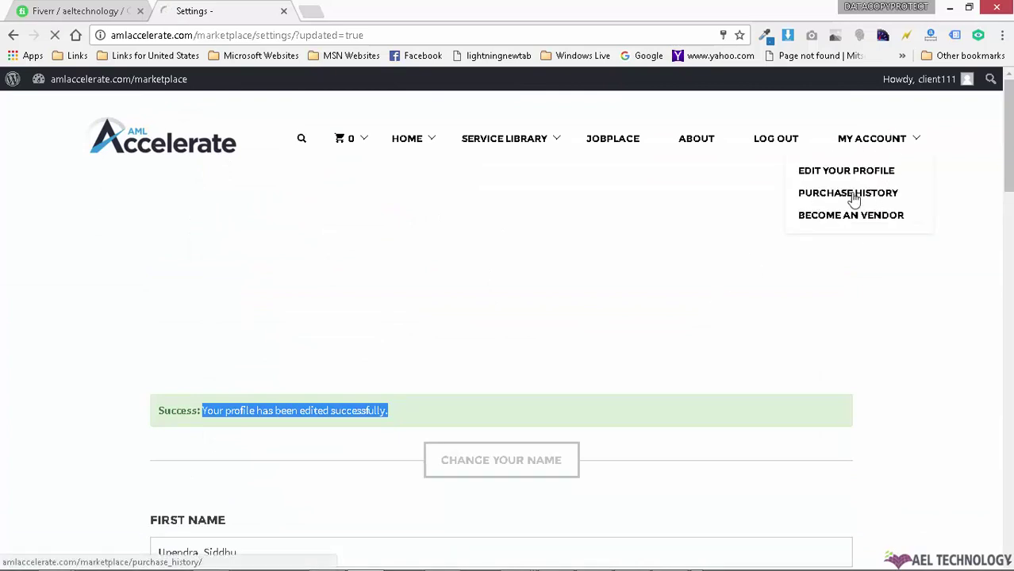
Step: Go to the purchase history and highlight the order's $148.00 amount
click(859, 198)
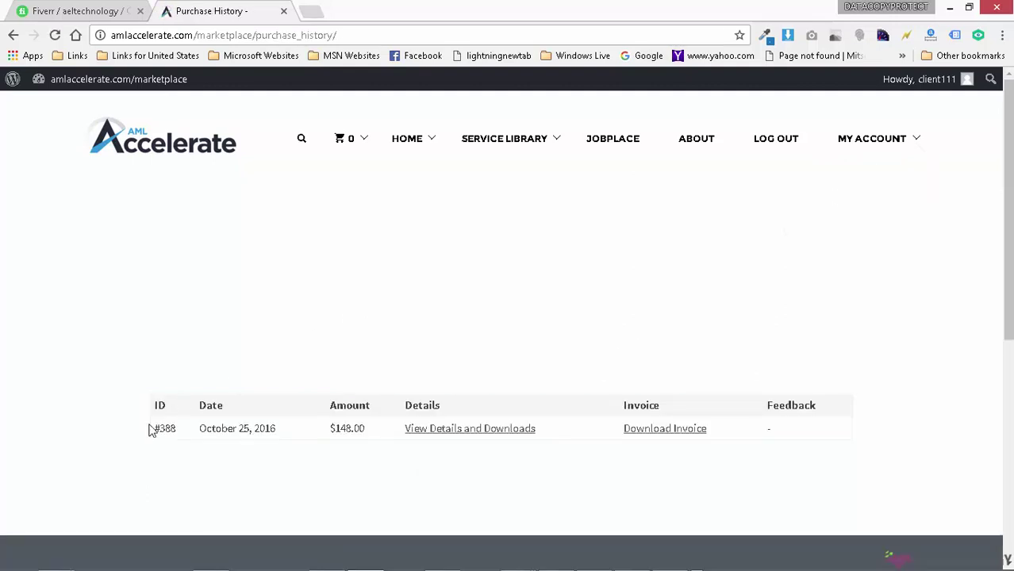
triple_click(181, 430)
click(256, 425)
drag(329, 428, 368, 427)
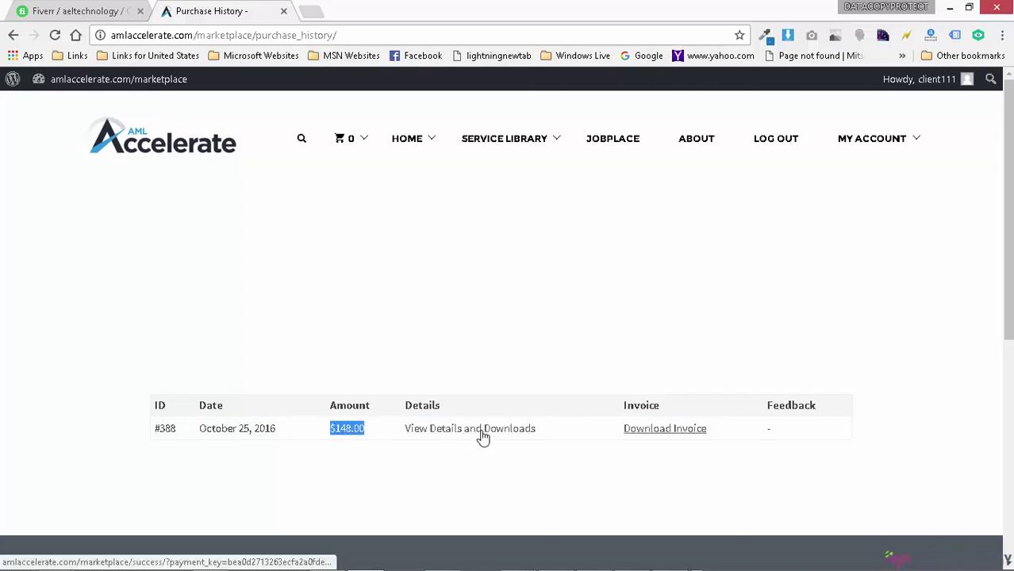
Step: Open the order's details to show the payment 388 confirmation again
click(514, 438)
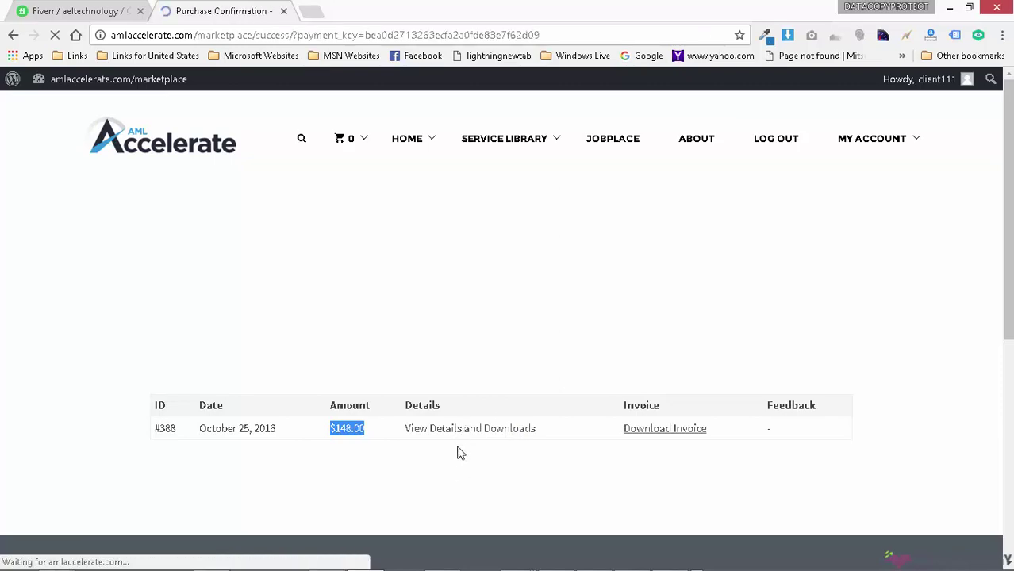
scroll(557, 393, down, 5)
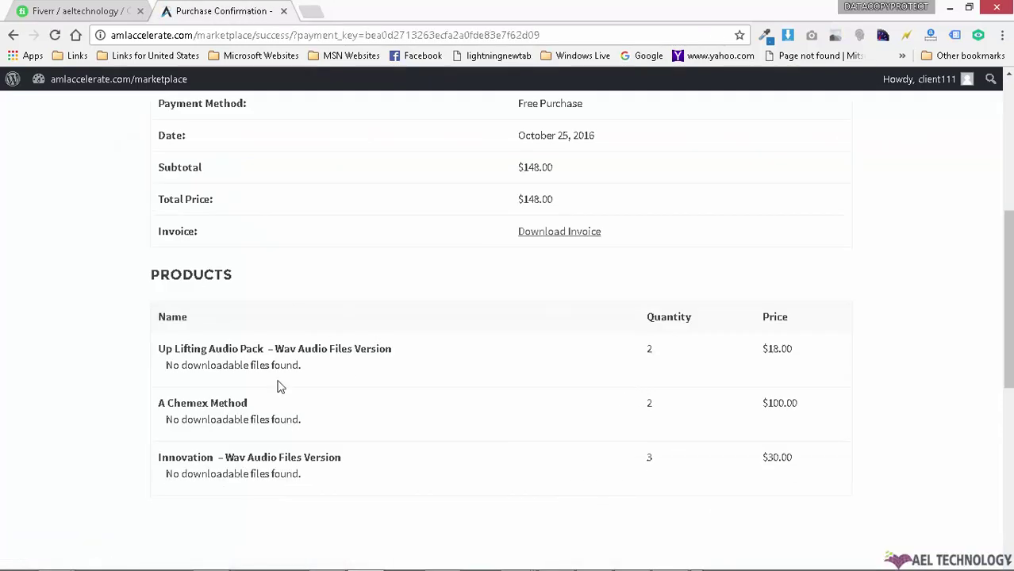
scroll(554, 416, up, 3)
scroll(652, 452, up, 2)
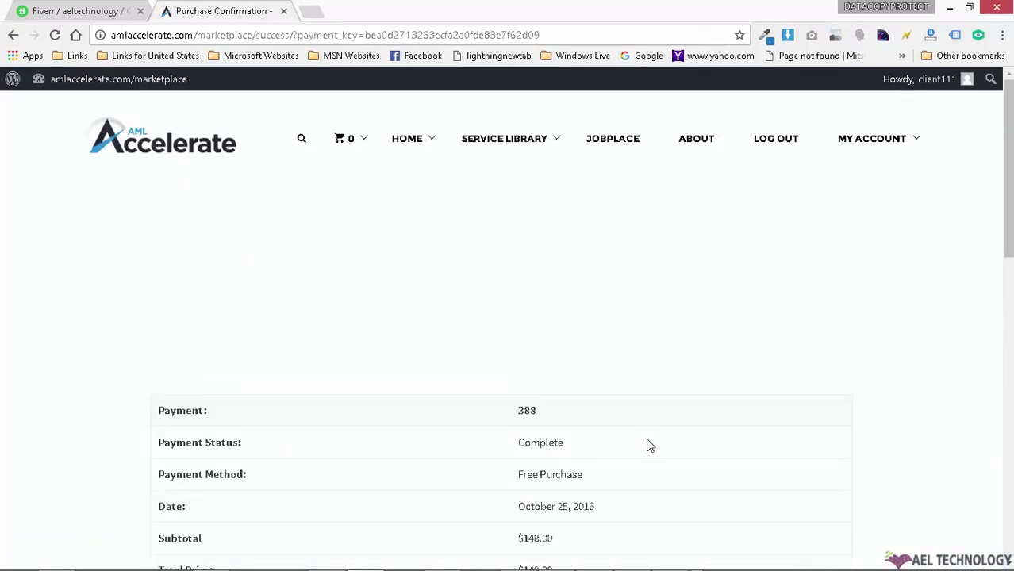
mouse_move(873, 144)
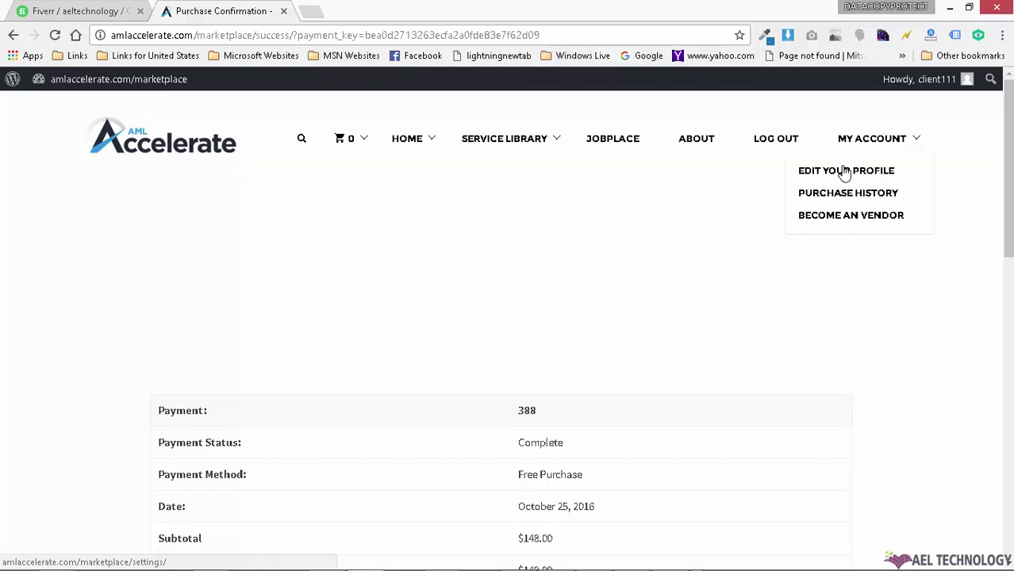
Step: Open the Become a Vendor application form
click(848, 222)
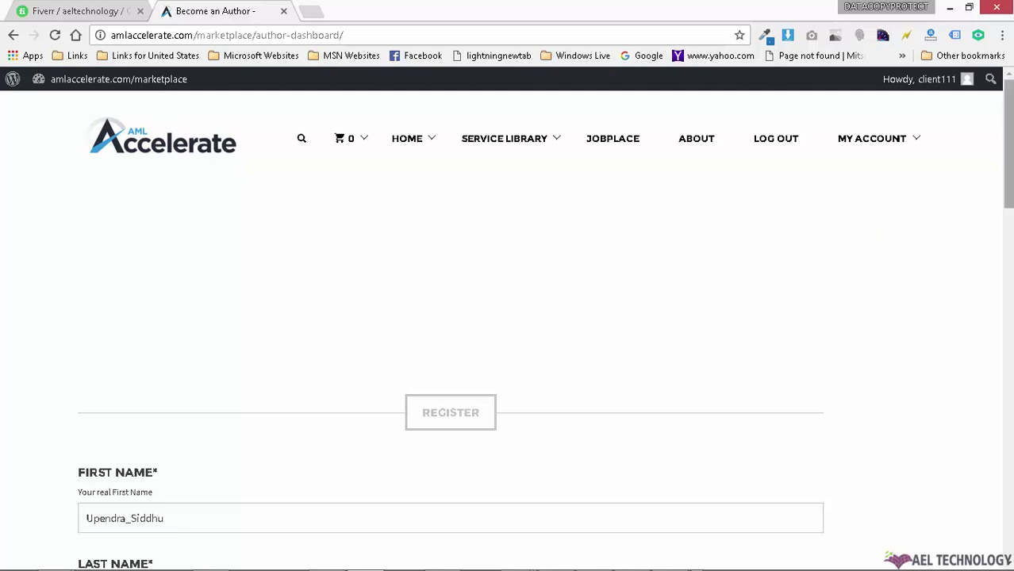
scroll(1006, 143, down, 1)
scroll(1006, 143, down, 4)
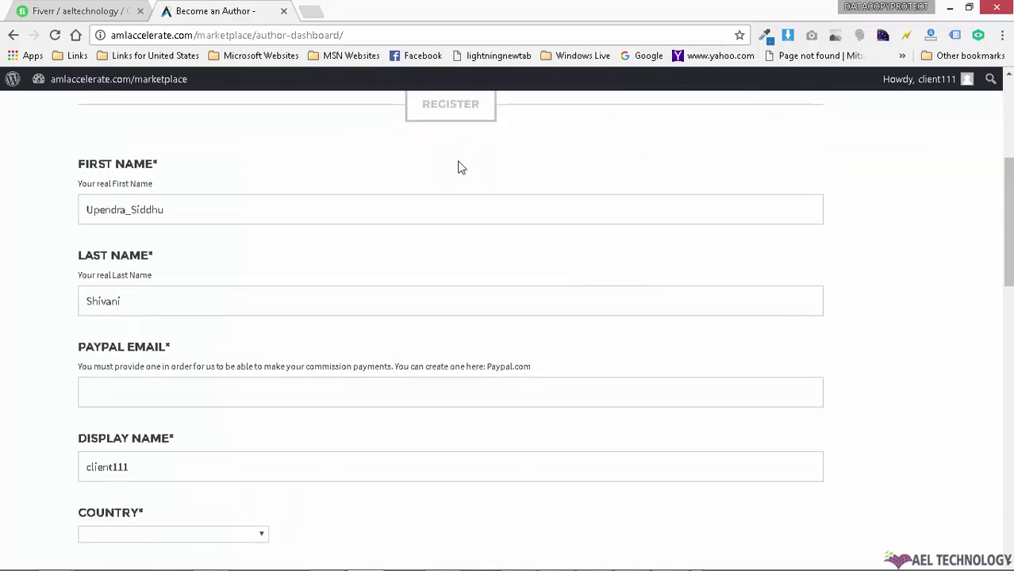
click(371, 210)
Step: Try autofilling the PayPal Email from a saved suggestion, then clear the field
click(220, 379)
scroll(289, 396, down, 2)
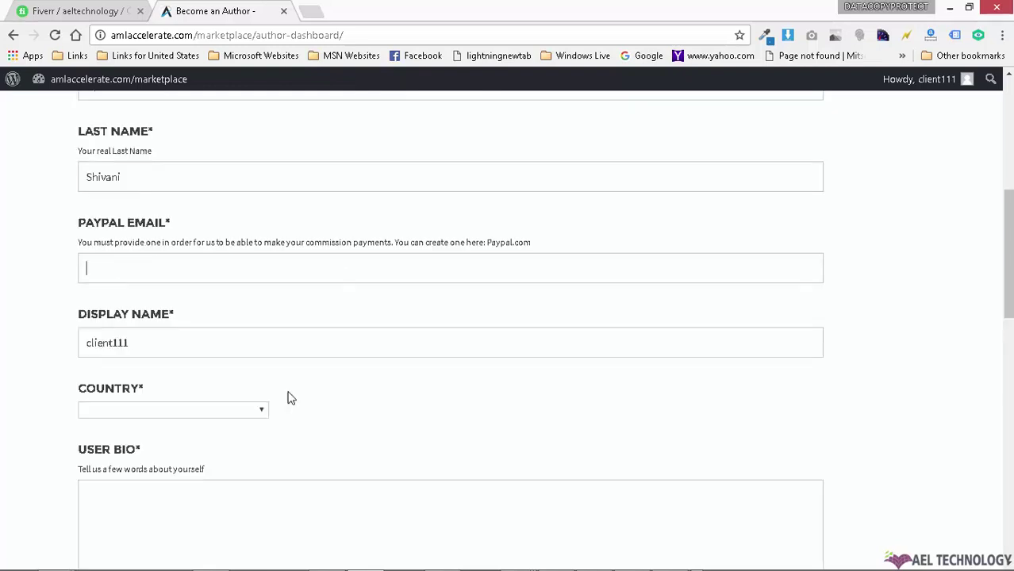
click(242, 270)
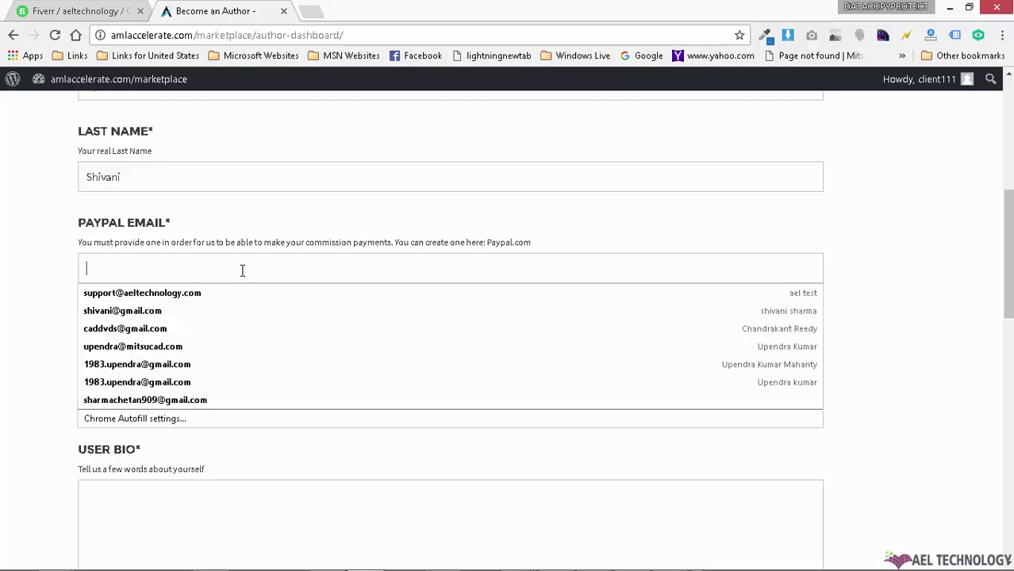
click(230, 366)
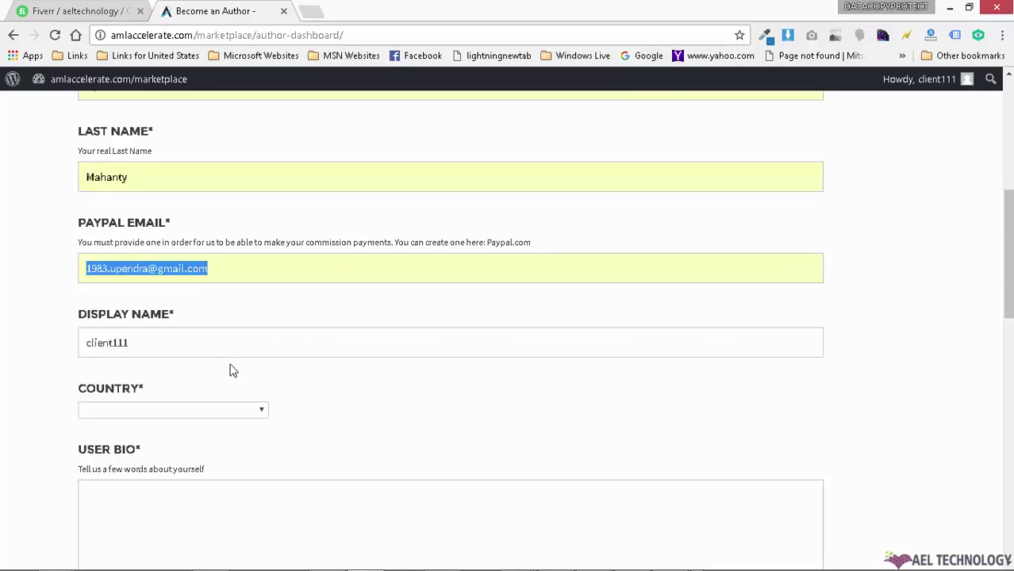
click(241, 270)
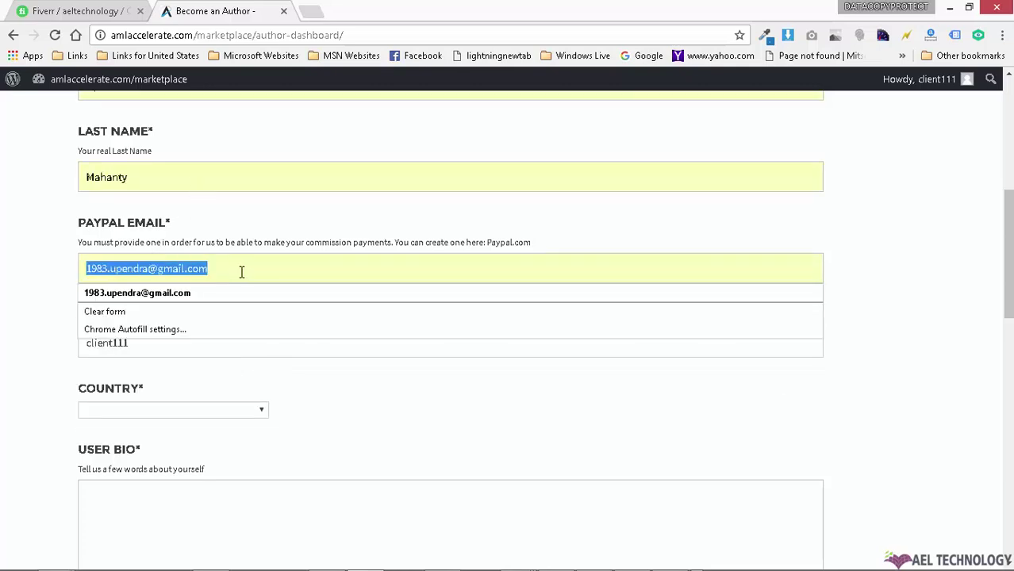
key(BackSpace)
scroll(250, 264, up, 3)
Step: Overwrite the First Name field with the account's username
click(185, 325)
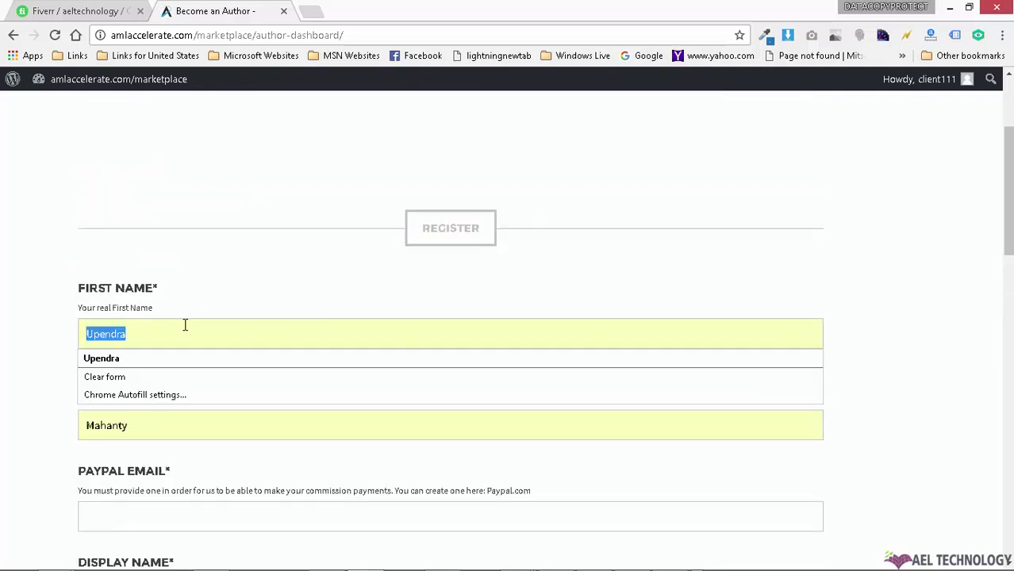
scroll(273, 324, down, 2)
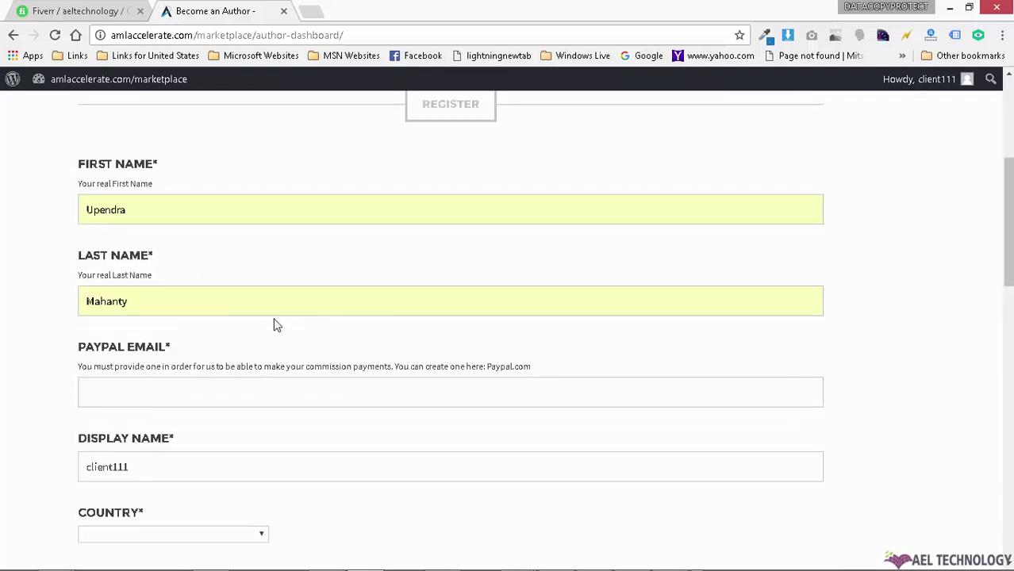
click(199, 218)
text(fhfghgfhgfh)
double_click(195, 212)
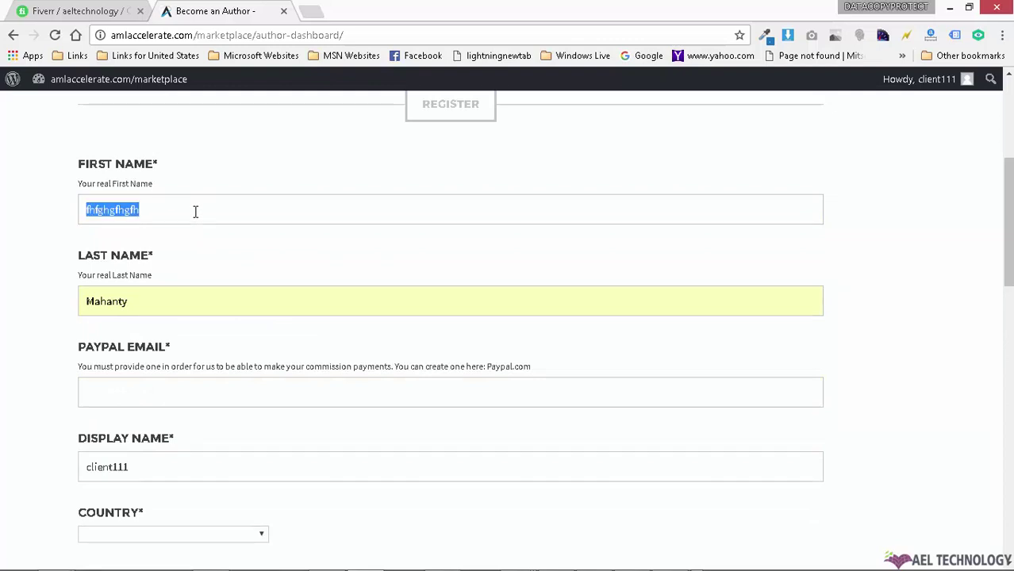
text(cli)
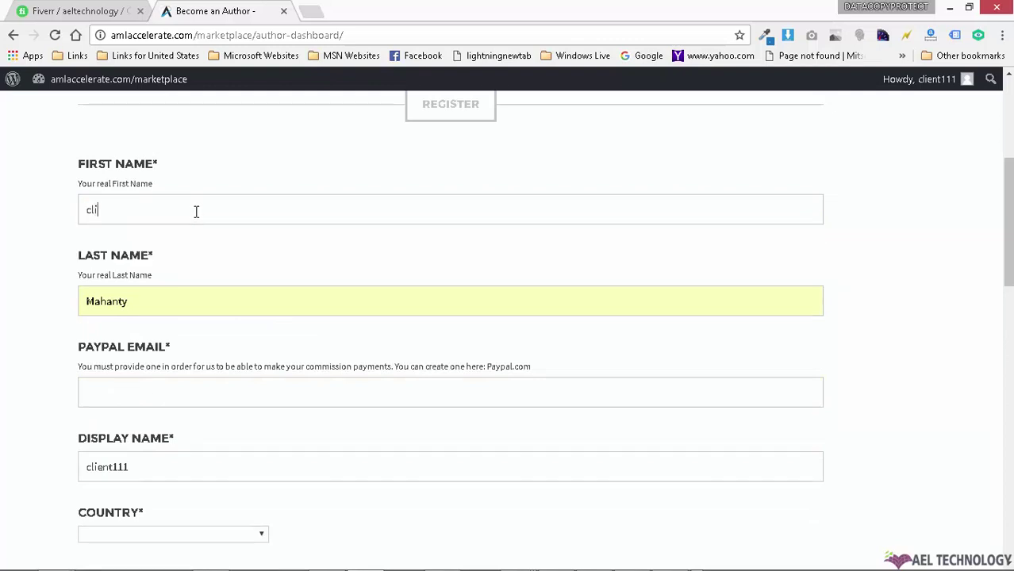
text(ent111)
Step: Copy the first name and fill the PayPal Email with a saved address
double_click(196, 211)
right_click(196, 211)
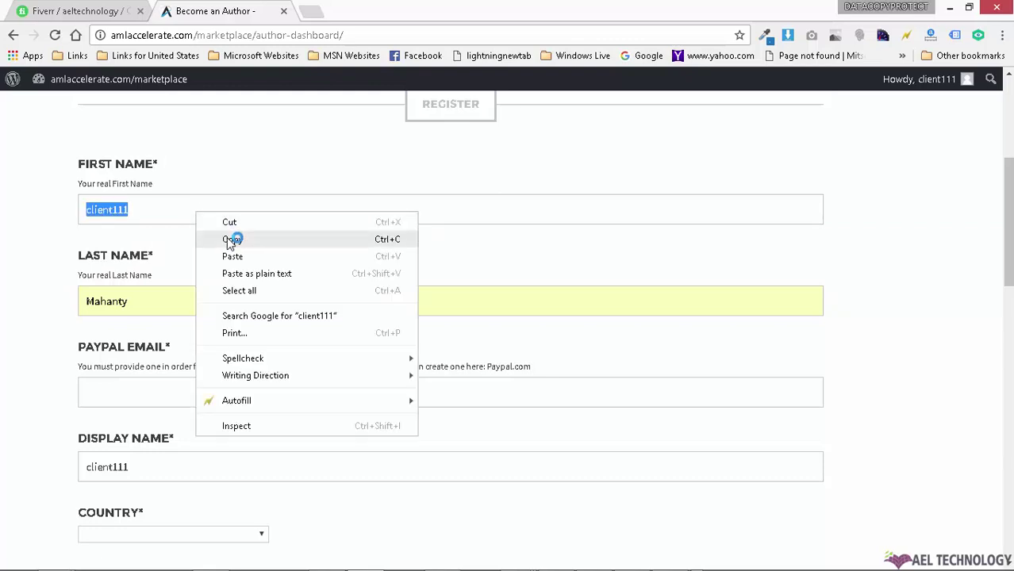
click(228, 235)
click(181, 297)
click(164, 382)
click(164, 382)
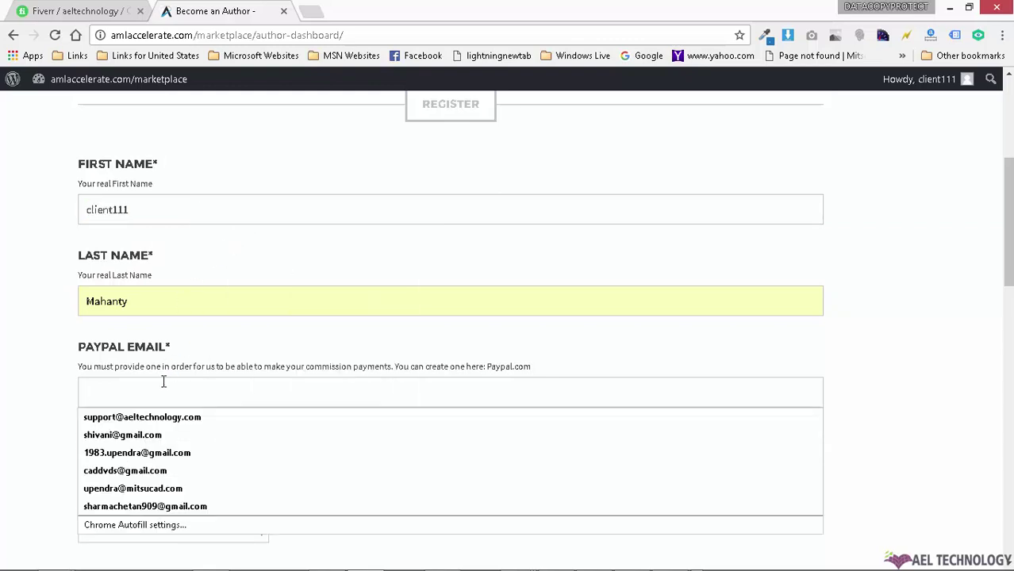
click(208, 472)
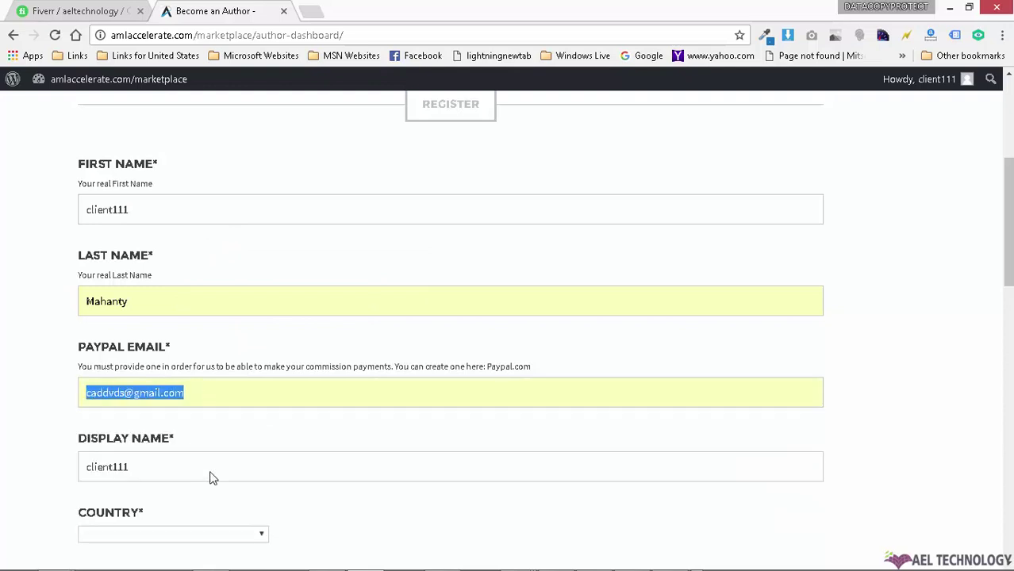
Step: Select India as the country
scroll(285, 445, down, 2)
click(202, 410)
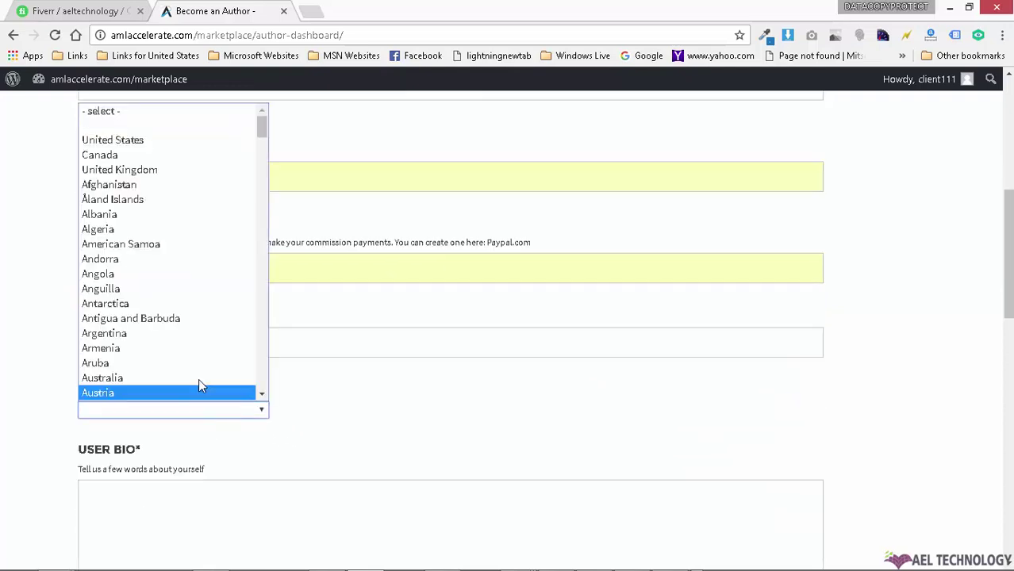
key(i)
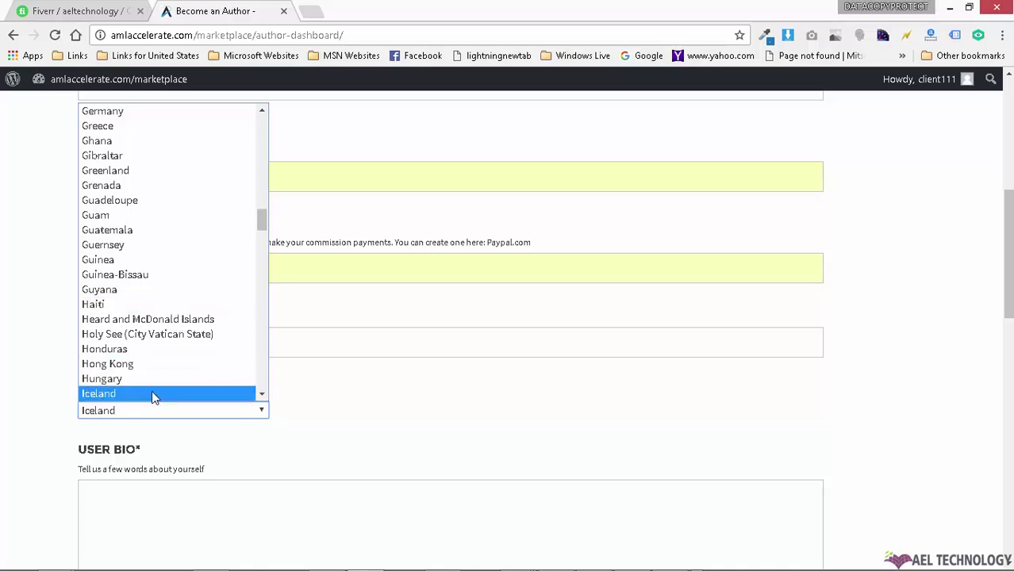
key(n)
click(151, 390)
Step: Enter the bio 'Here vendor/seller need to add their BIO' and agree to the terms
scroll(229, 444, down, 2)
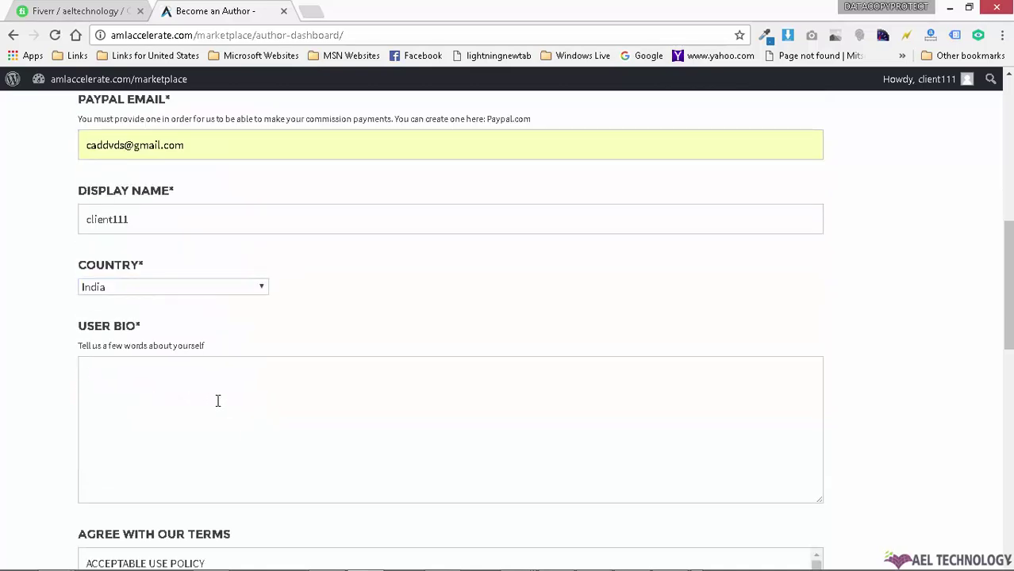
scroll(230, 403, up, 3)
scroll(575, 328, up, 4)
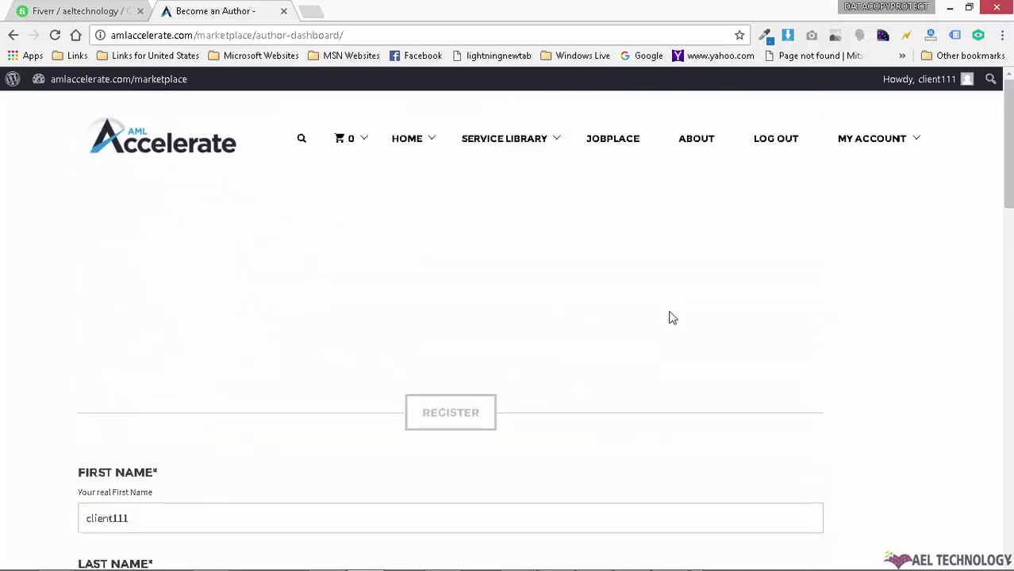
scroll(670, 317, down, 8)
click(199, 322)
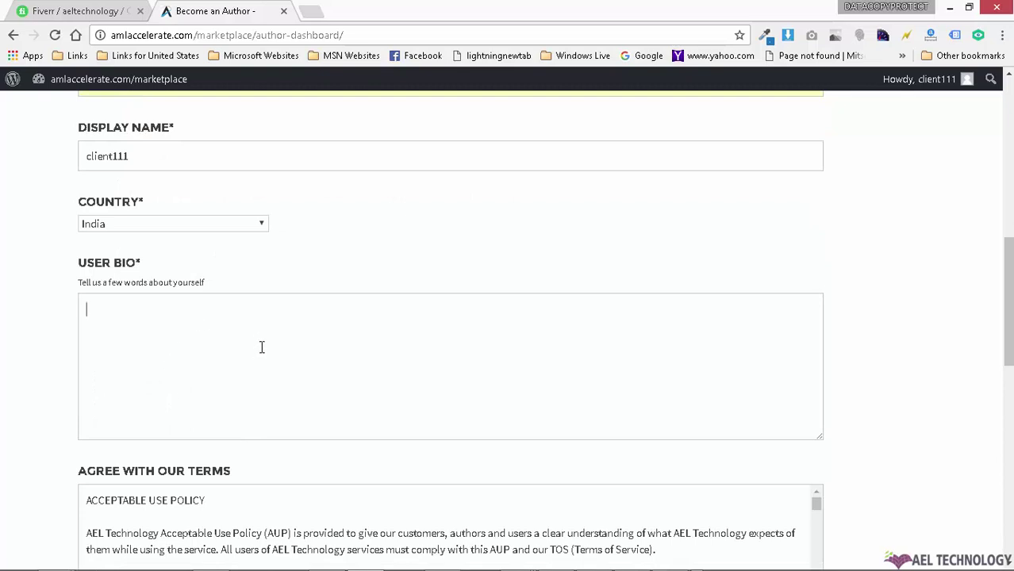
text(fghgfh)
key(BackSpace)
key(BackSpace)
key(BackSpace)
key(BackSpace)
text(Here vendor/seller need to add th)
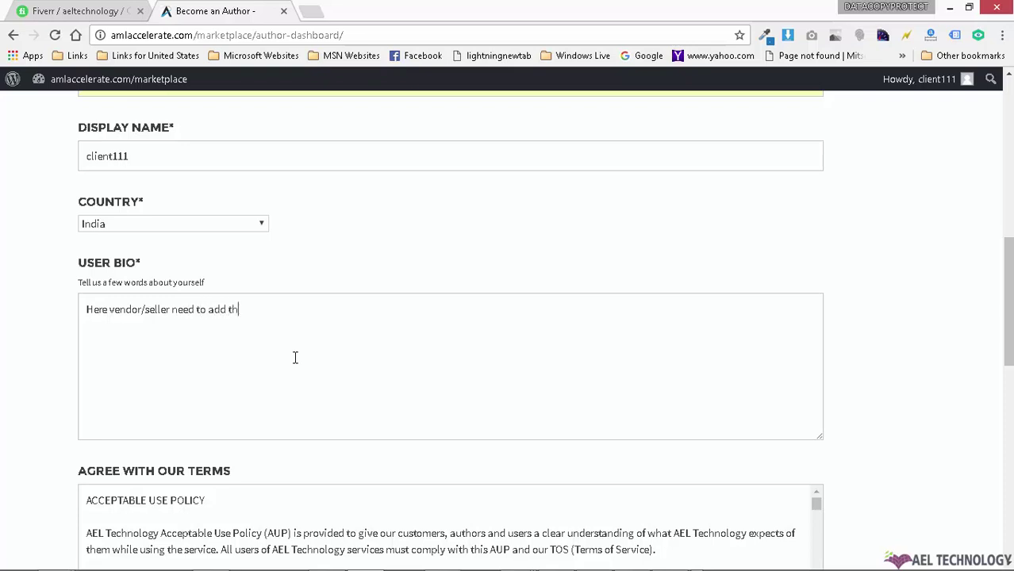
text(eir BIO)
scroll(268, 359, down, 5)
click(150, 430)
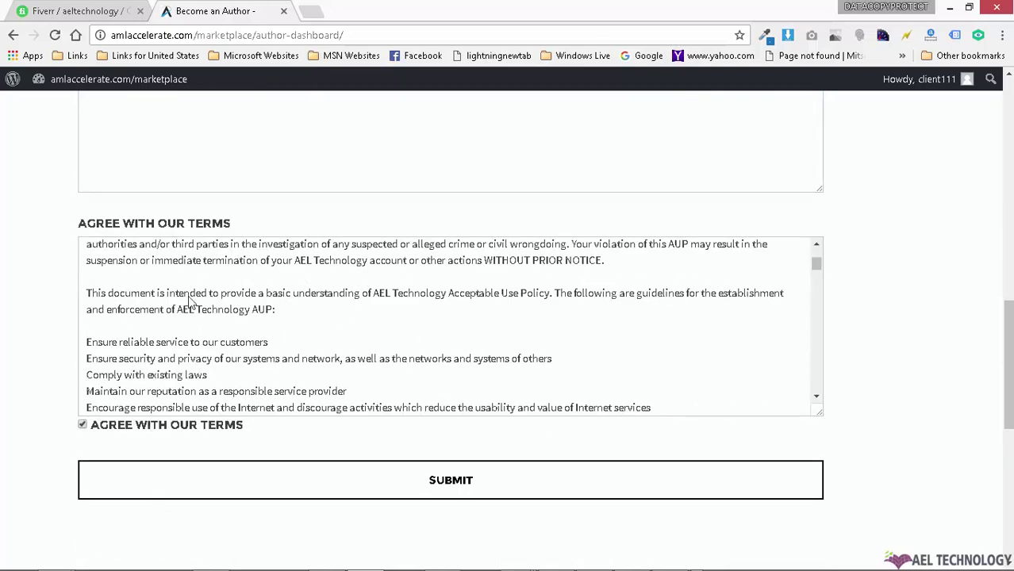
scroll(124, 246, up, 5)
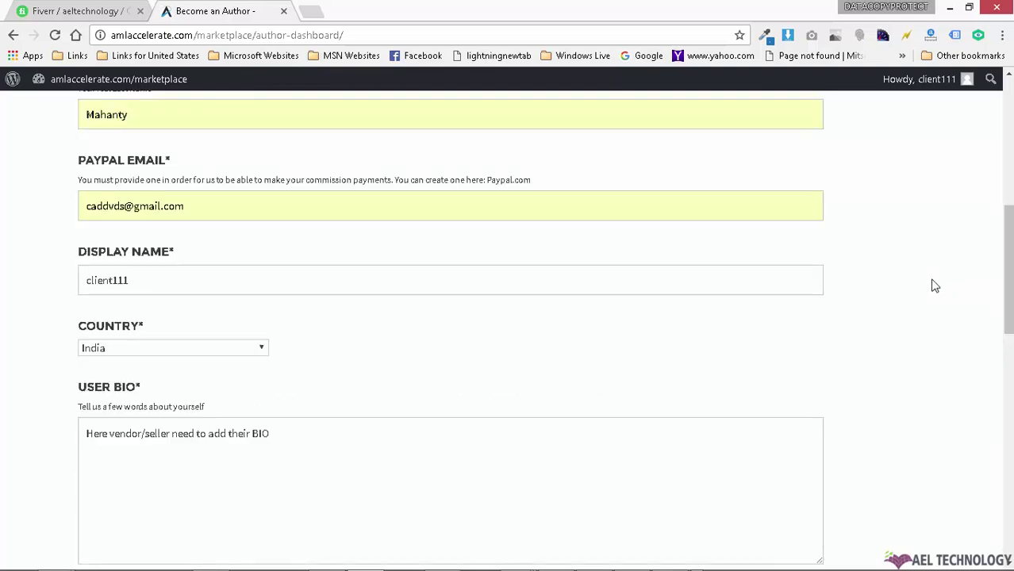
Step: Submit the vendor application, receiving 'Your Application has been Approved!'
scroll(934, 286, down, 3)
scroll(905, 306, down, 1)
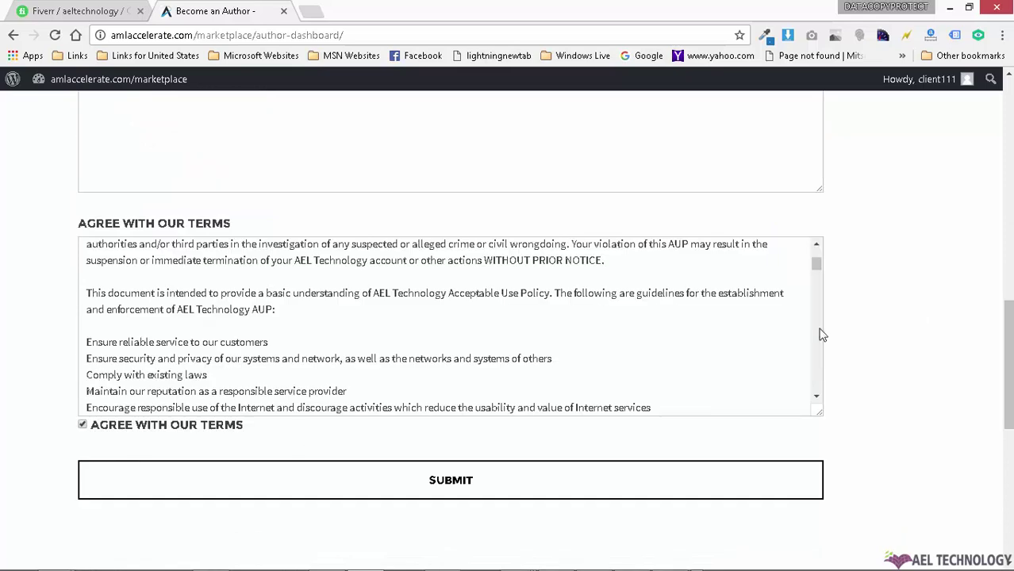
click(471, 492)
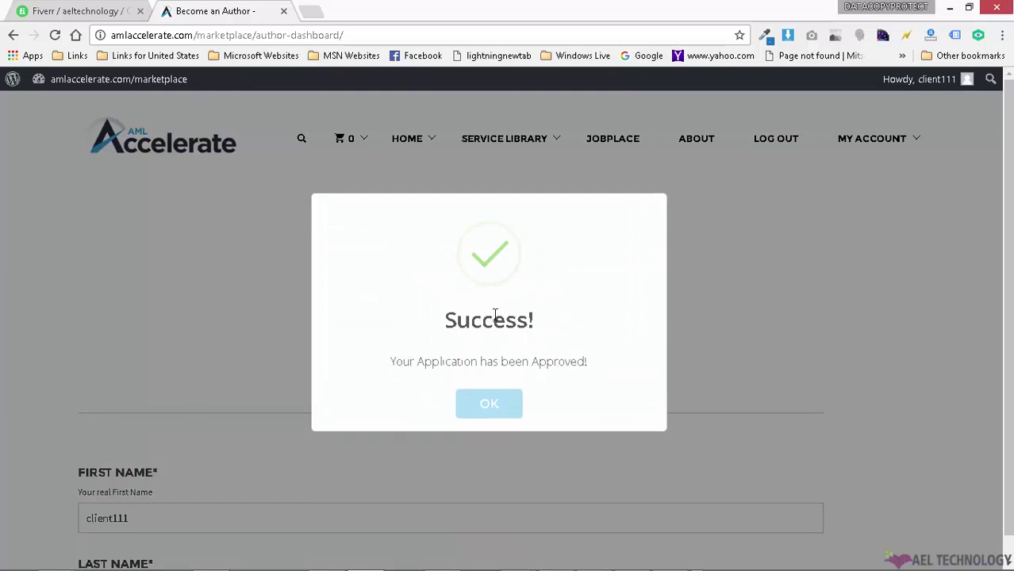
Step: Dismiss the approval message and copy the store URL from the Vendor Dashboard
click(492, 403)
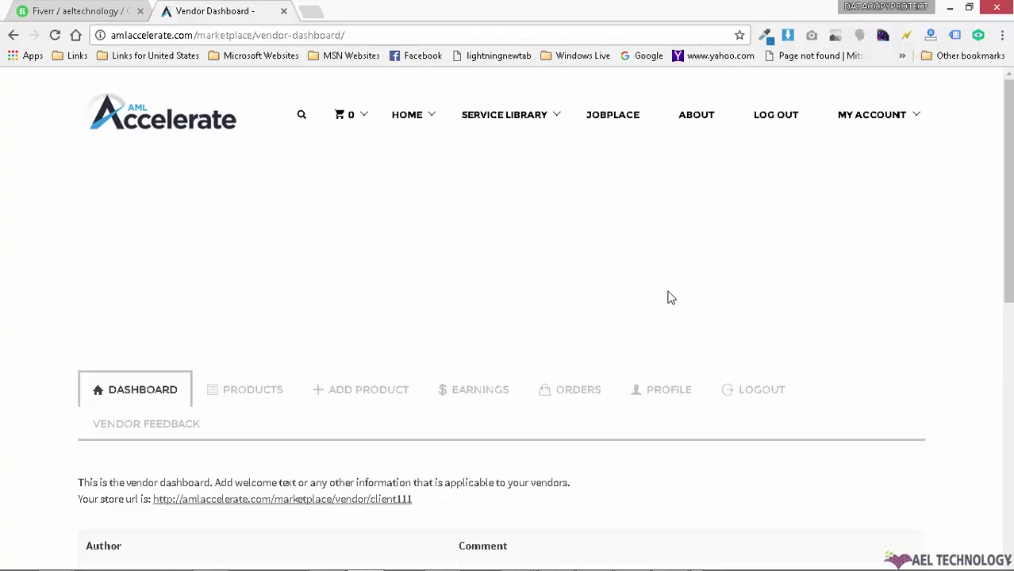
scroll(524, 166, down, 2)
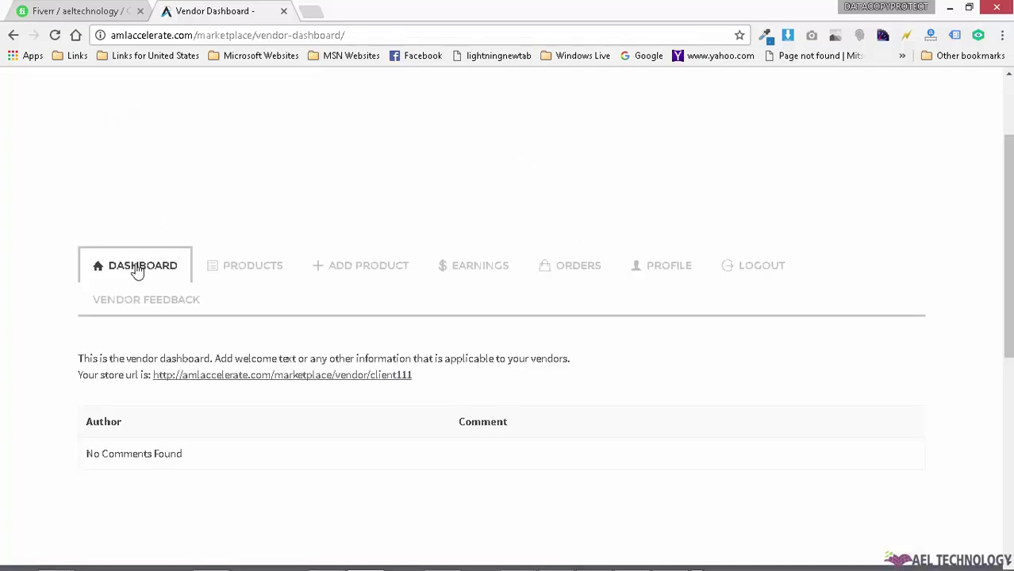
scroll(830, 290, up, 2)
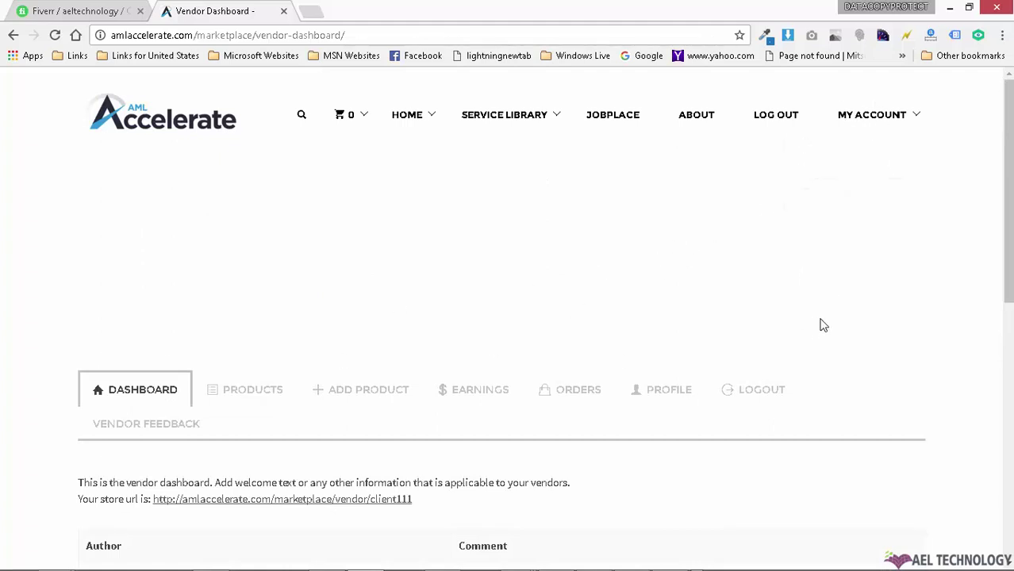
scroll(278, 396, down, 2)
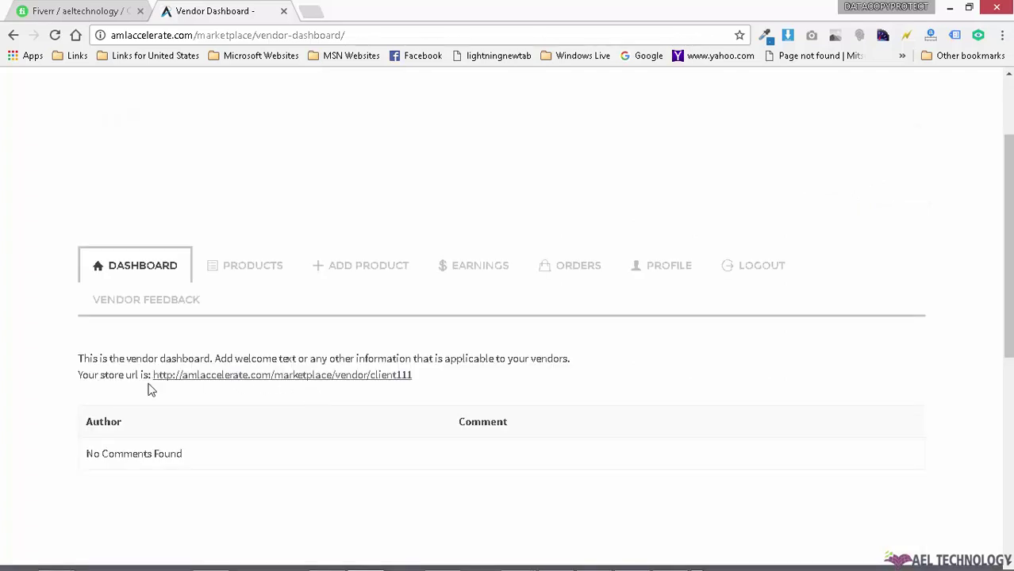
drag(451, 378, 156, 378)
right_click(223, 382)
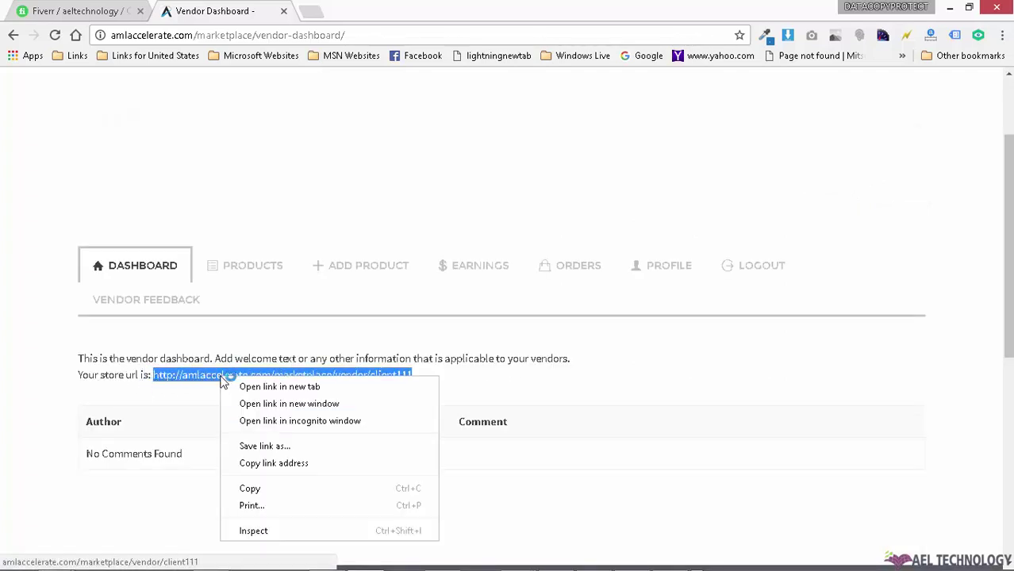
click(270, 489)
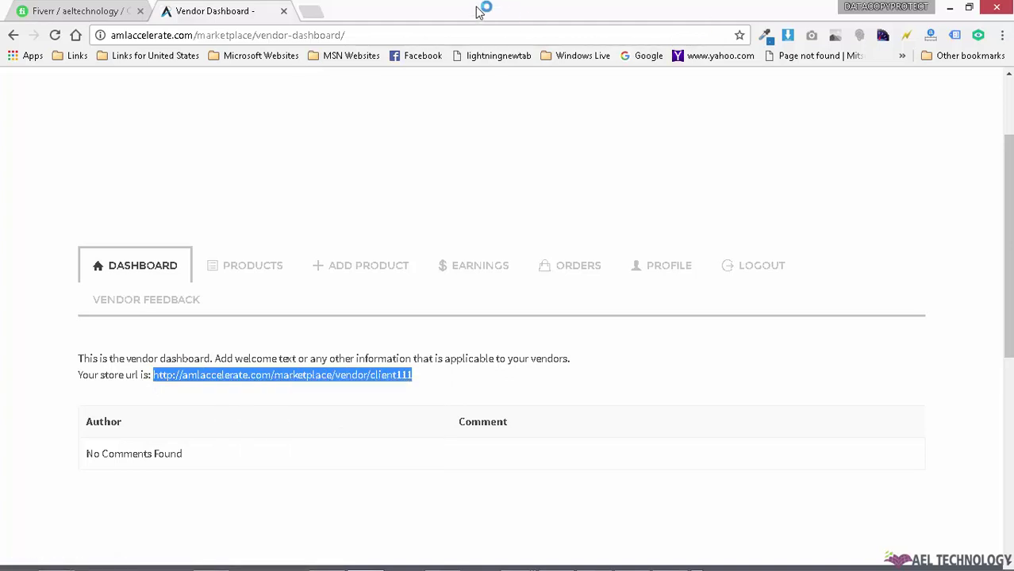
Step: Load the copied store URL in a new tab, which shows 'Page not found', then return to the dashboard
click(311, 18)
right_click(330, 35)
click(370, 99)
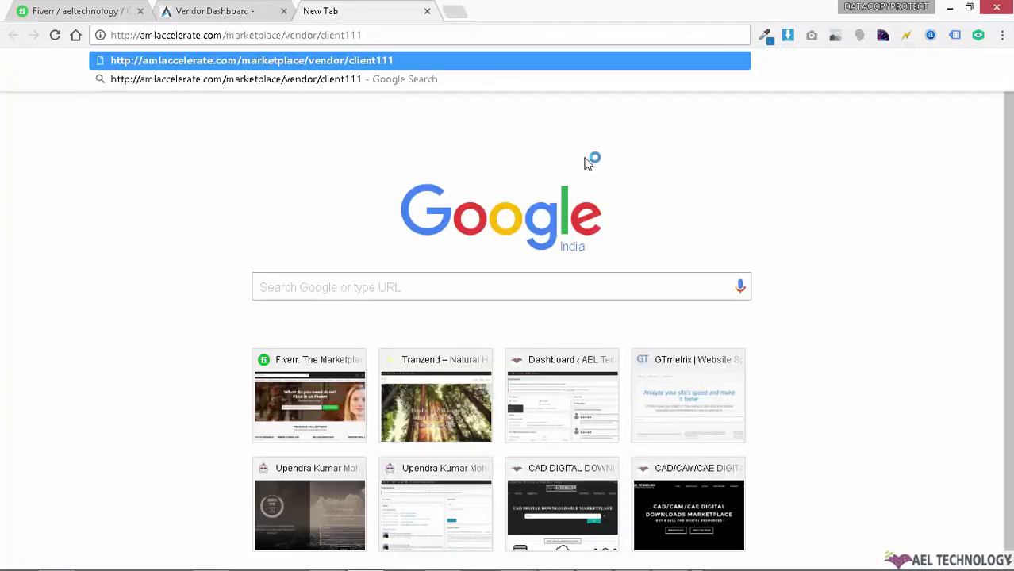
key(Return)
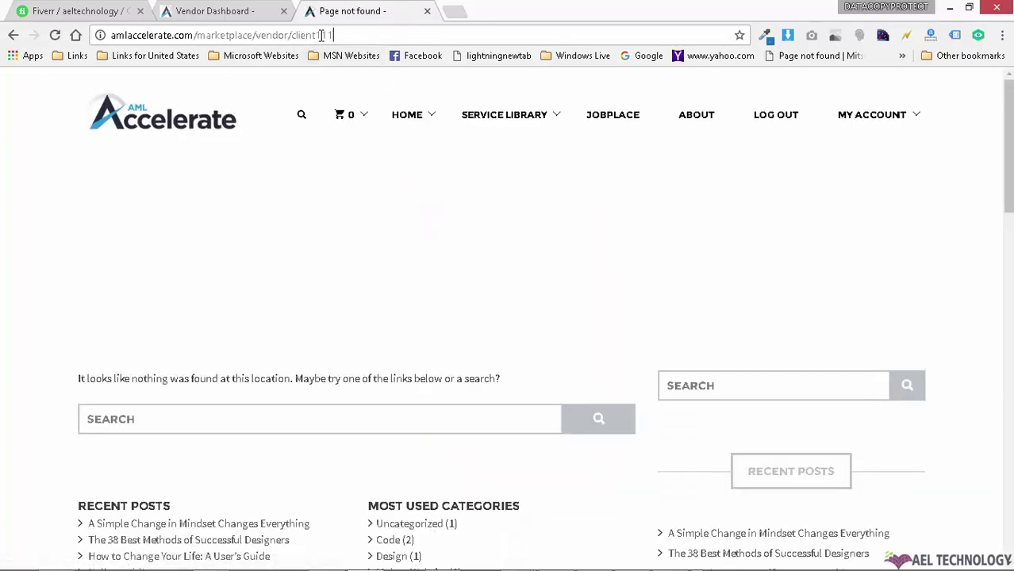
drag(333, 35, 108, 35)
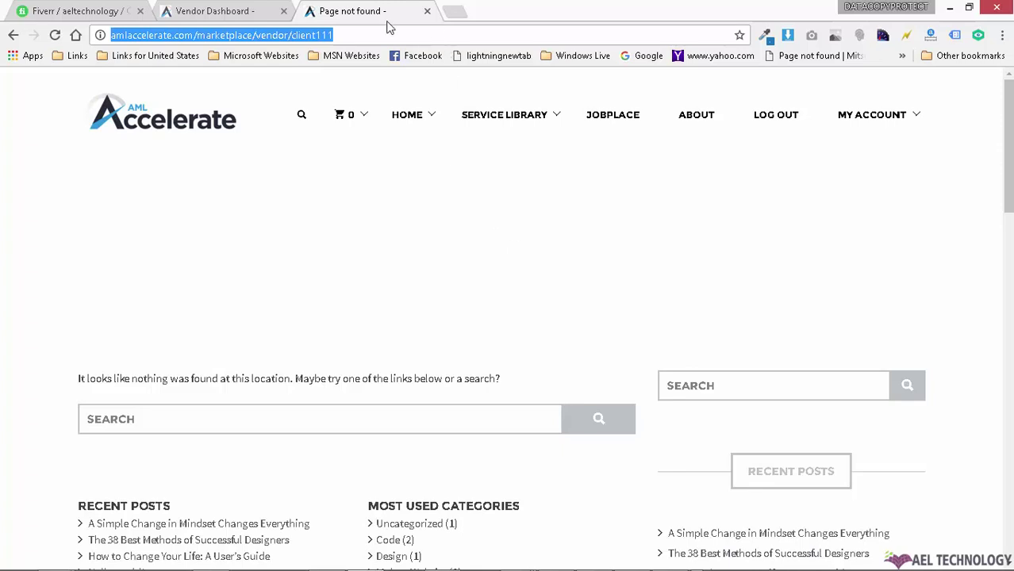
click(248, 8)
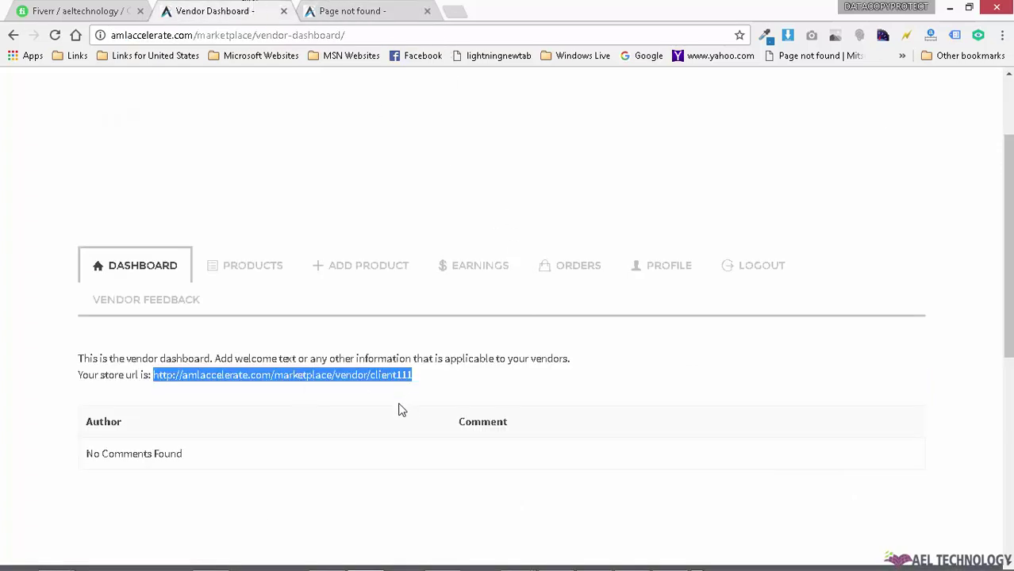
Step: Open the vendor's Products list, which shows 'No products found', and go to Add Product
click(244, 266)
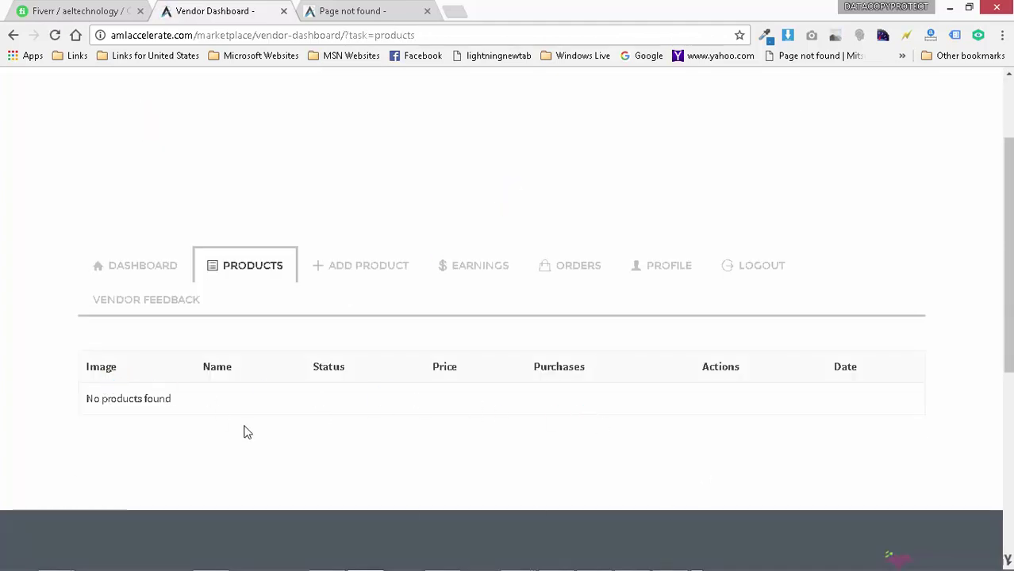
click(361, 272)
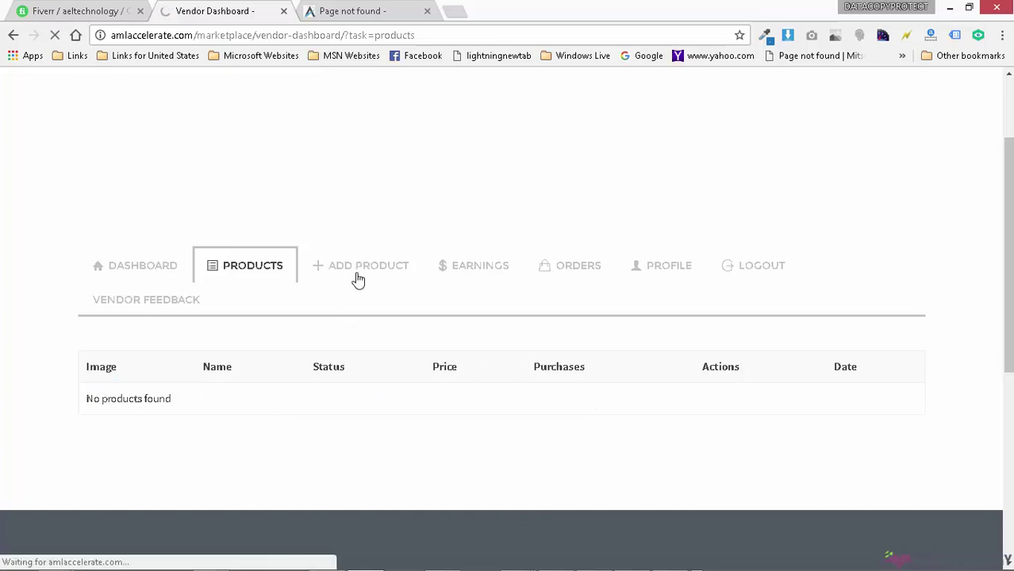
Step: Highlight the guidance text for Product Name and the Product Description heading on the Add Product form
scroll(359, 280, down, 3)
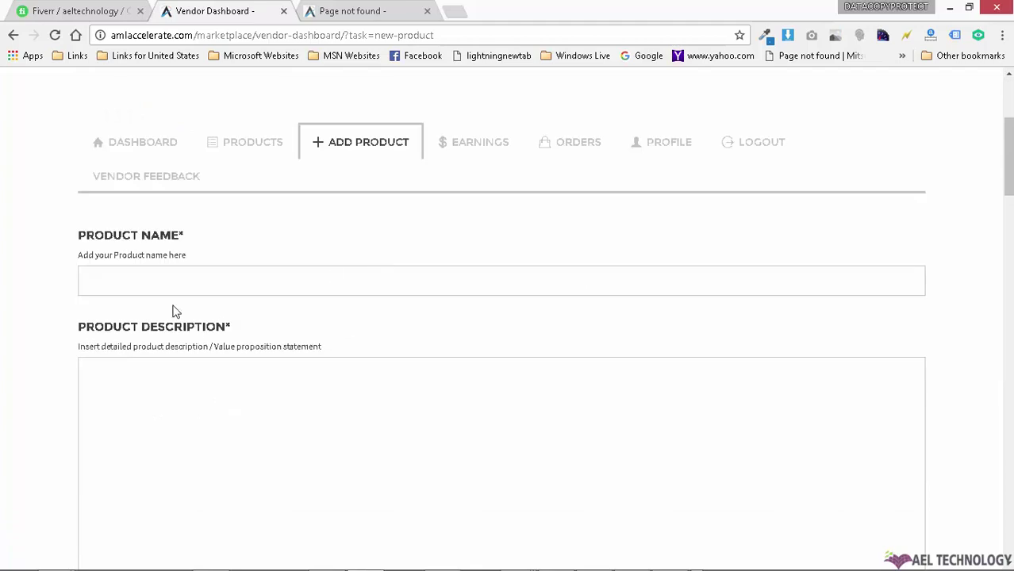
drag(81, 255, 194, 254)
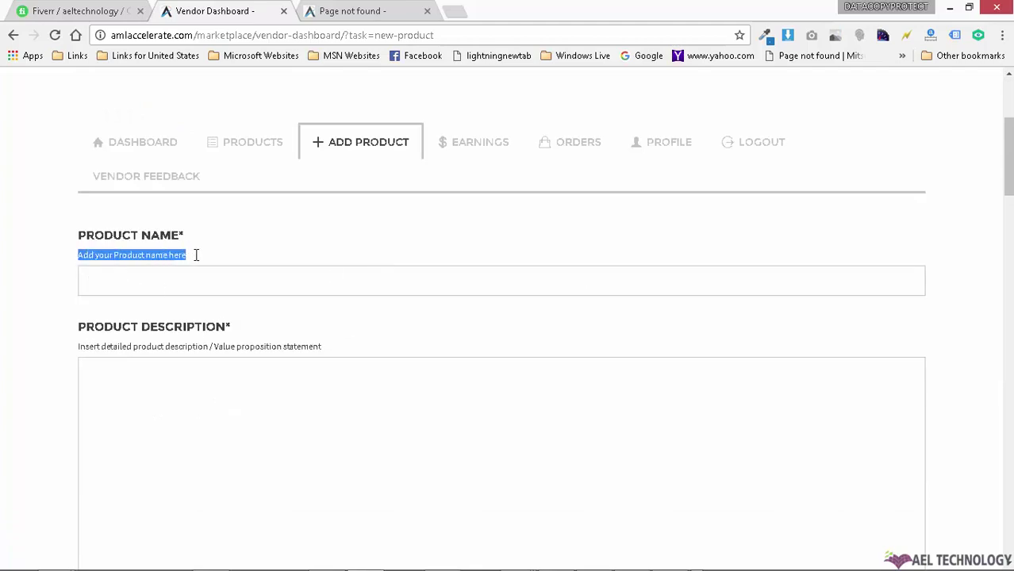
drag(76, 346, 333, 352)
drag(72, 333, 234, 337)
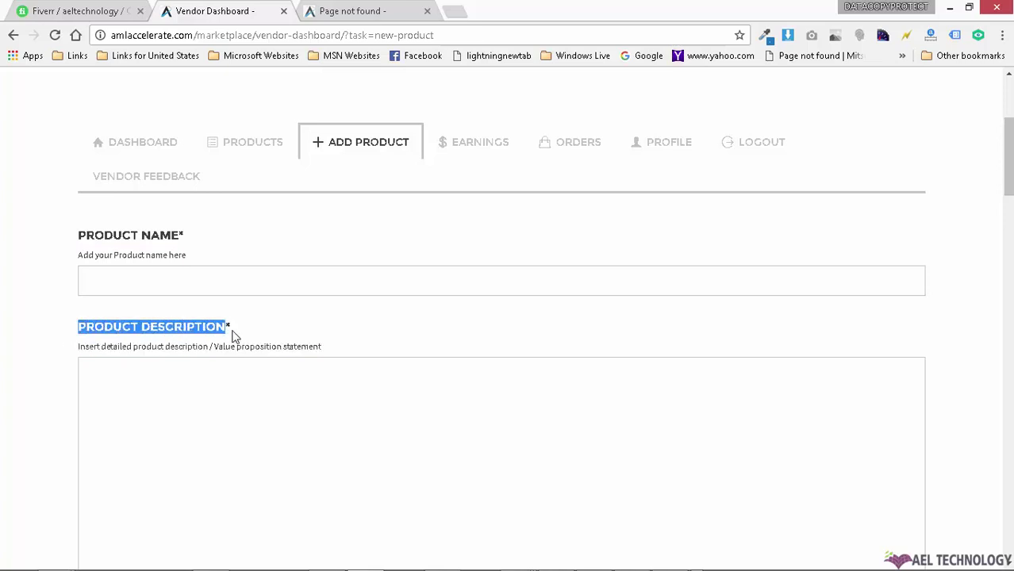
Step: Review the Featured Image, Download Category and Multiple Pricing fields, including the price option File URL
scroll(333, 365, down, 10)
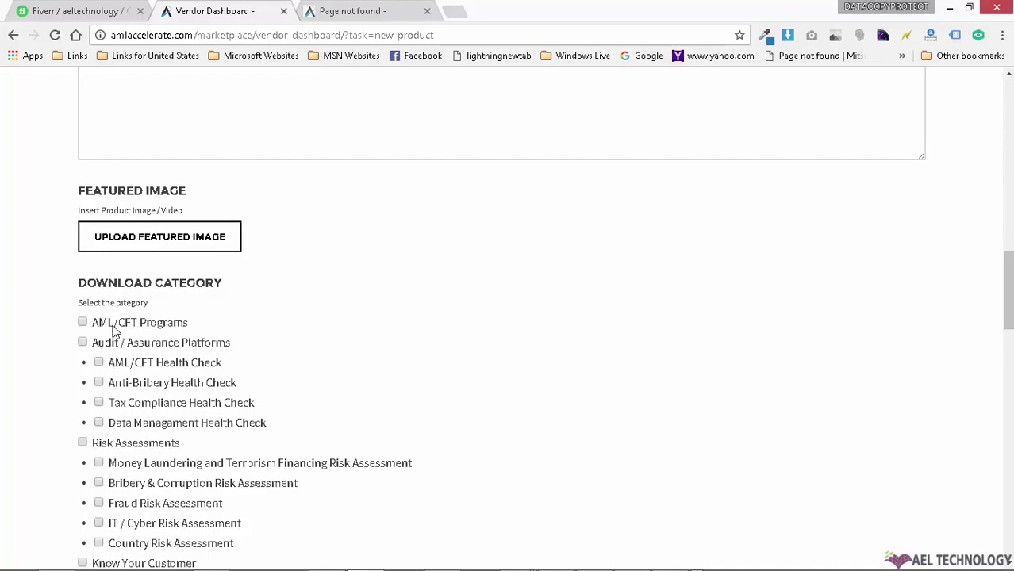
scroll(242, 349, down, 10)
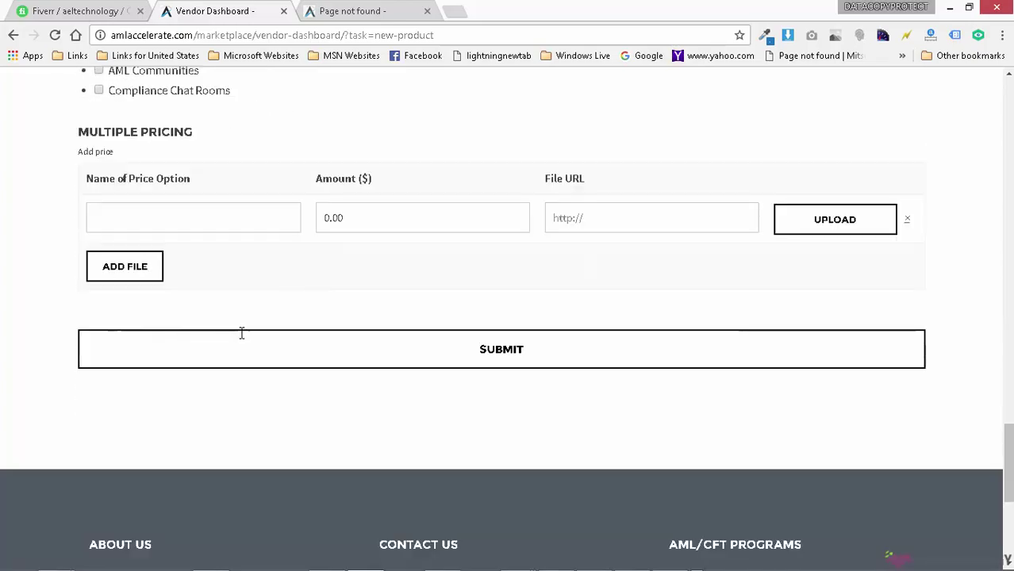
scroll(242, 337, up, 10)
scroll(425, 323, down, 5)
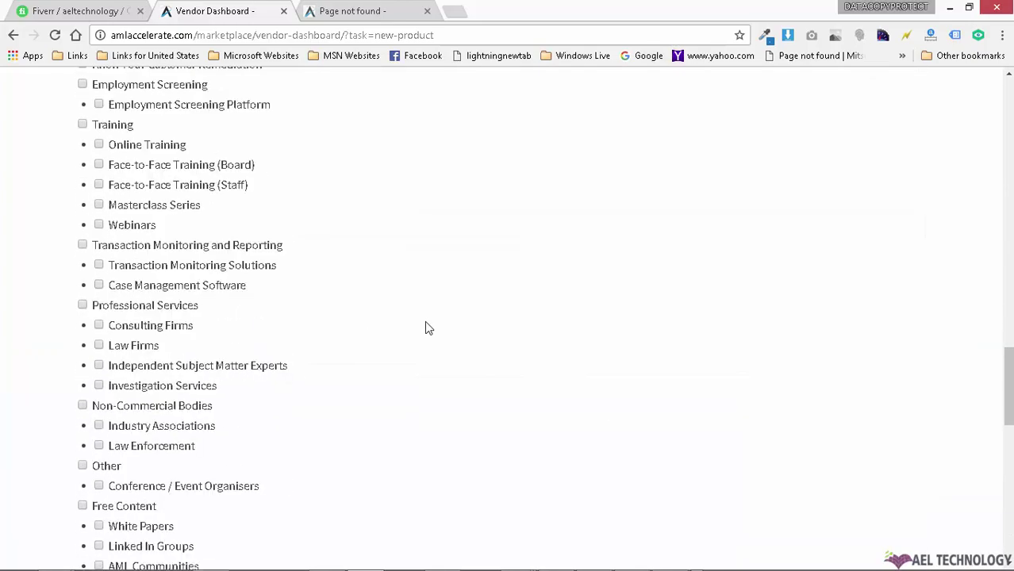
scroll(425, 327, down, 3)
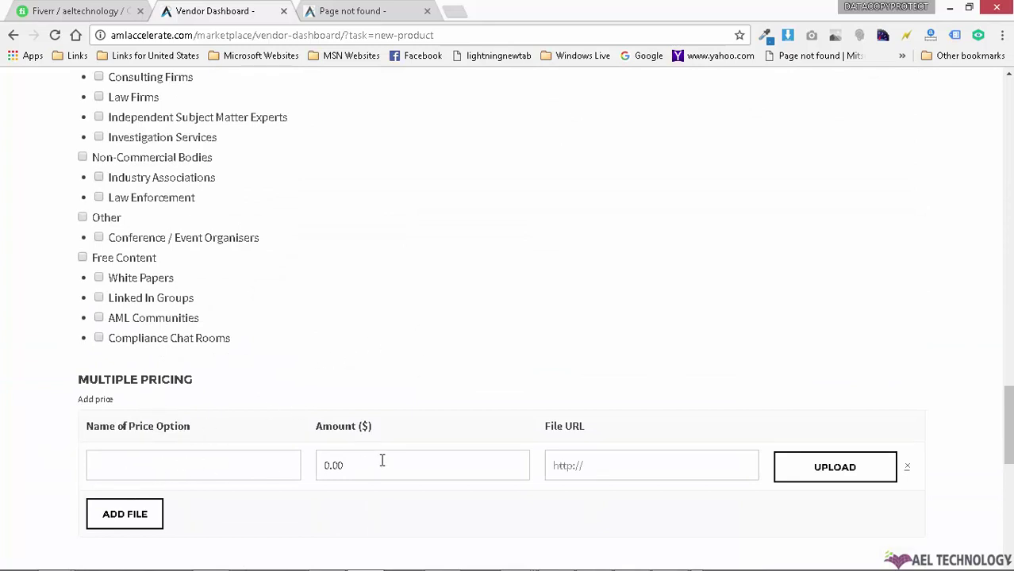
click(643, 468)
scroll(645, 310, up, 10)
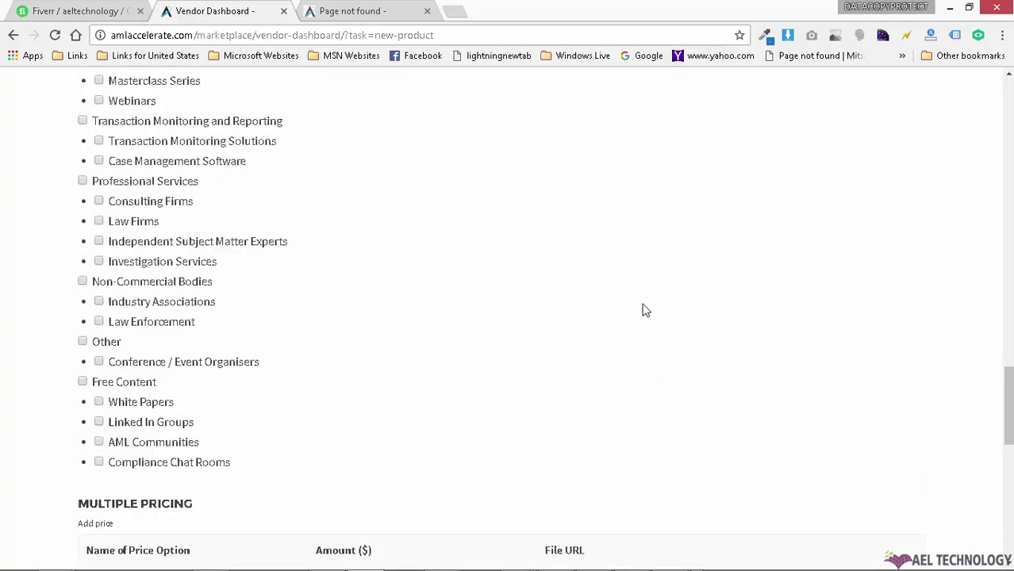
scroll(640, 306, down, 10)
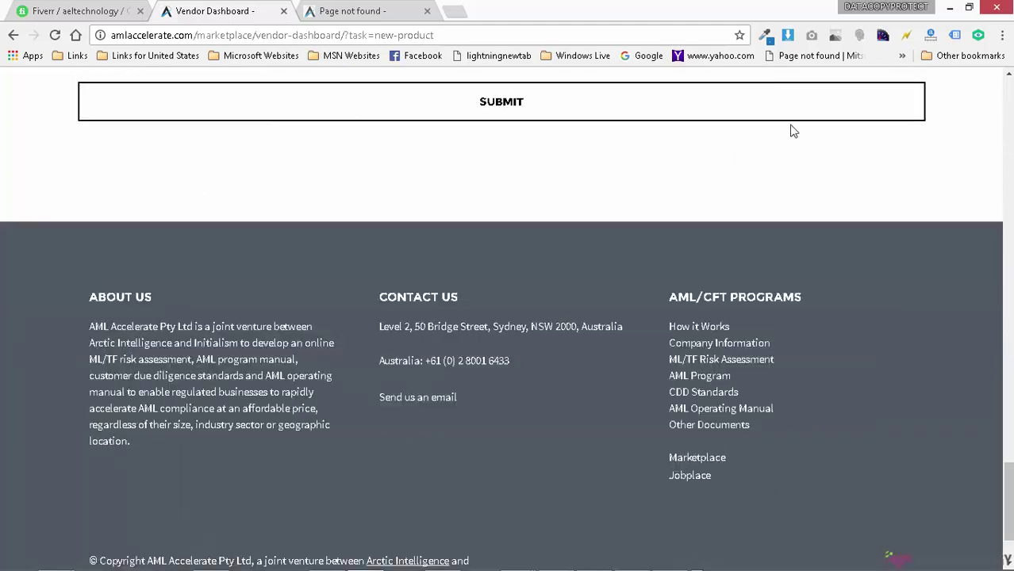
scroll(329, 325, up, 5)
scroll(687, 347, up, 15)
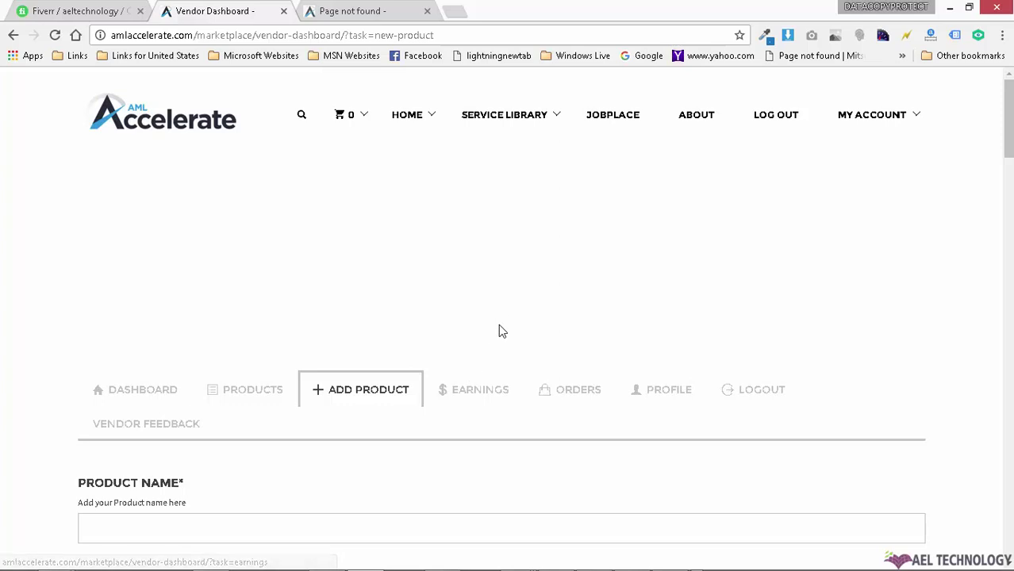
scroll(498, 331, down, 3)
Step: View the empty Earnings and Orders sections, then bring up the vendor Profile page
click(483, 273)
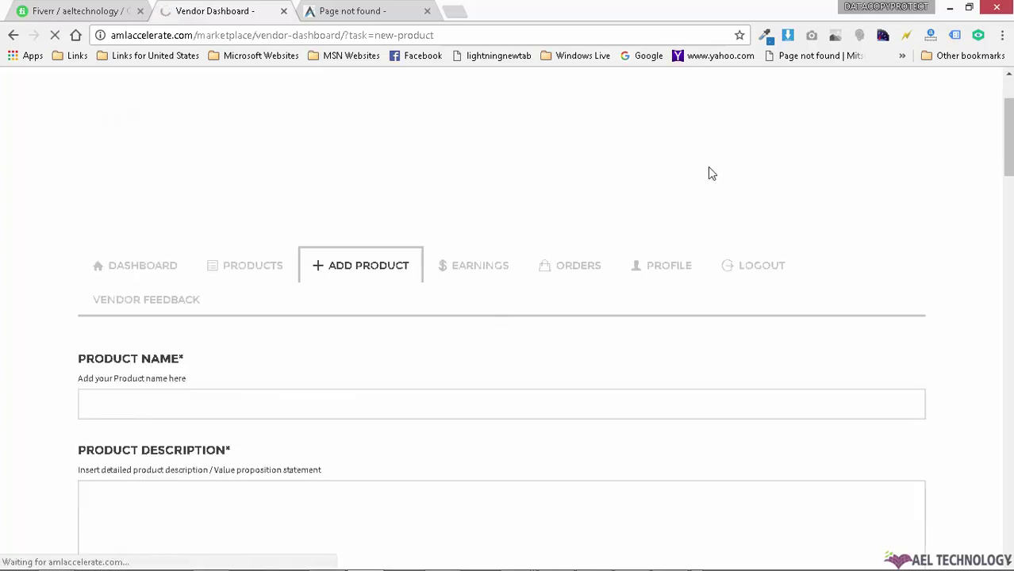
click(486, 268)
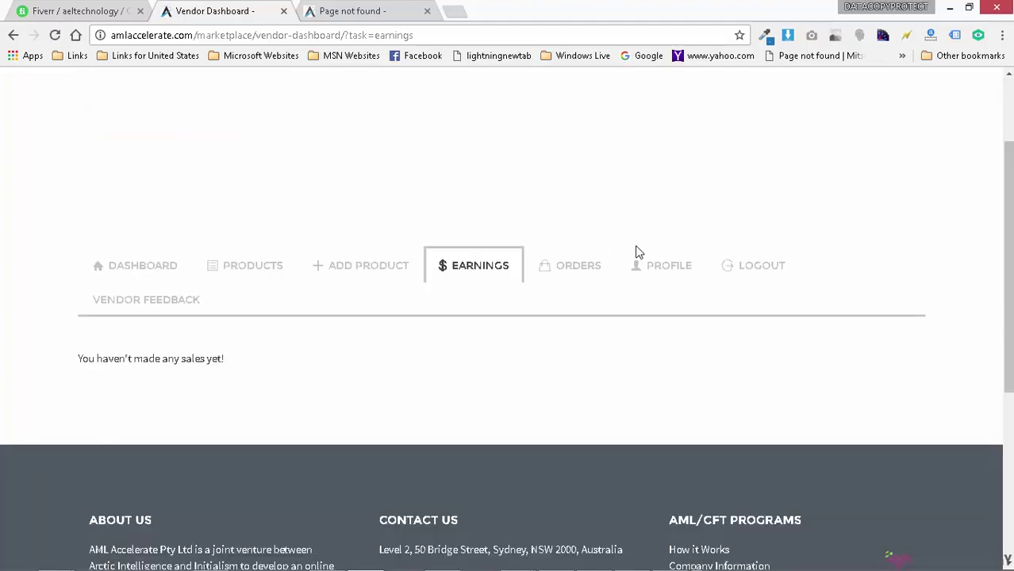
click(580, 268)
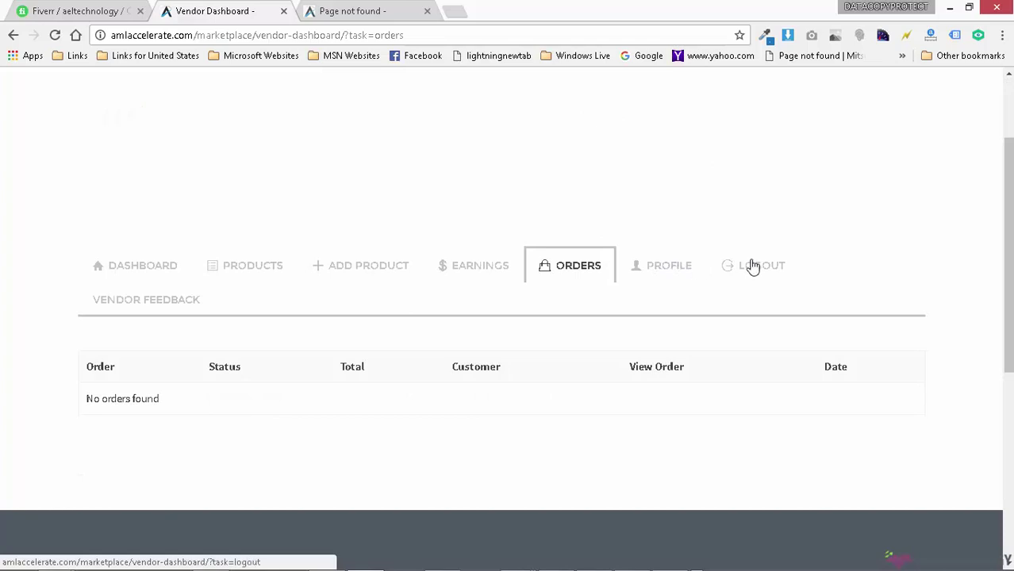
click(682, 272)
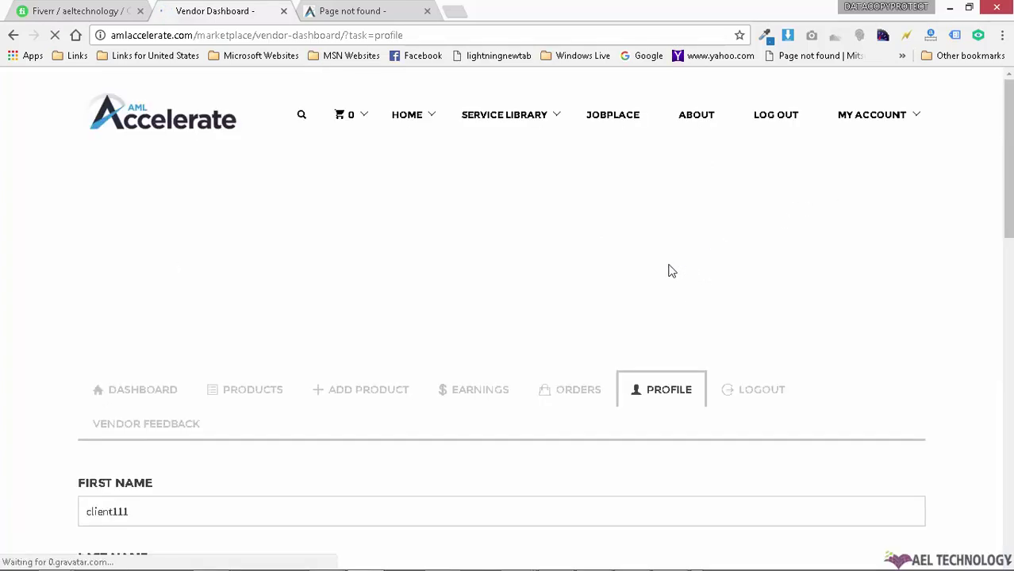
Step: Enter 'AML Store' as the Name of Store and submit the profile form
scroll(659, 301, down, 5)
scroll(342, 295, up, 2)
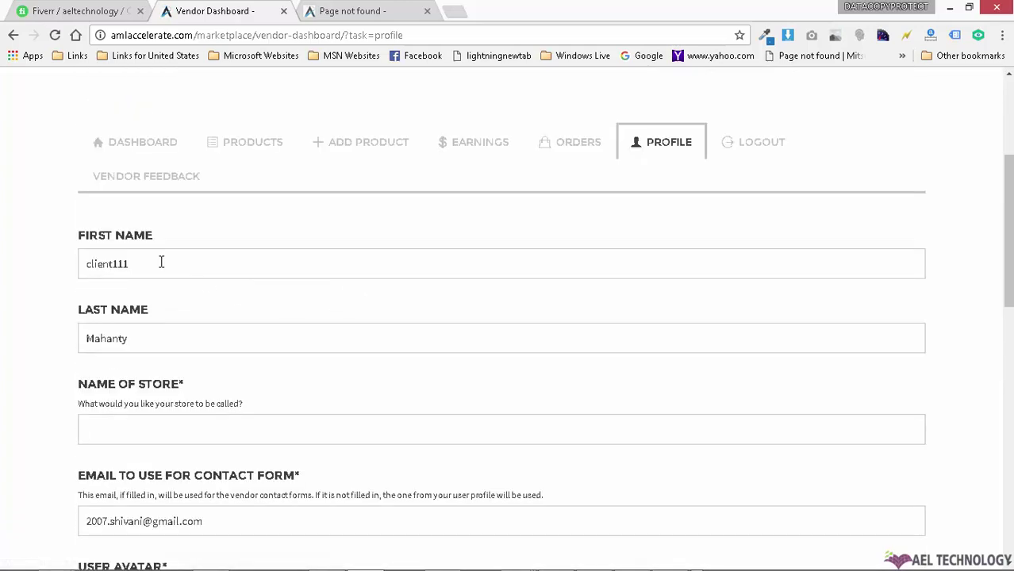
click(182, 426)
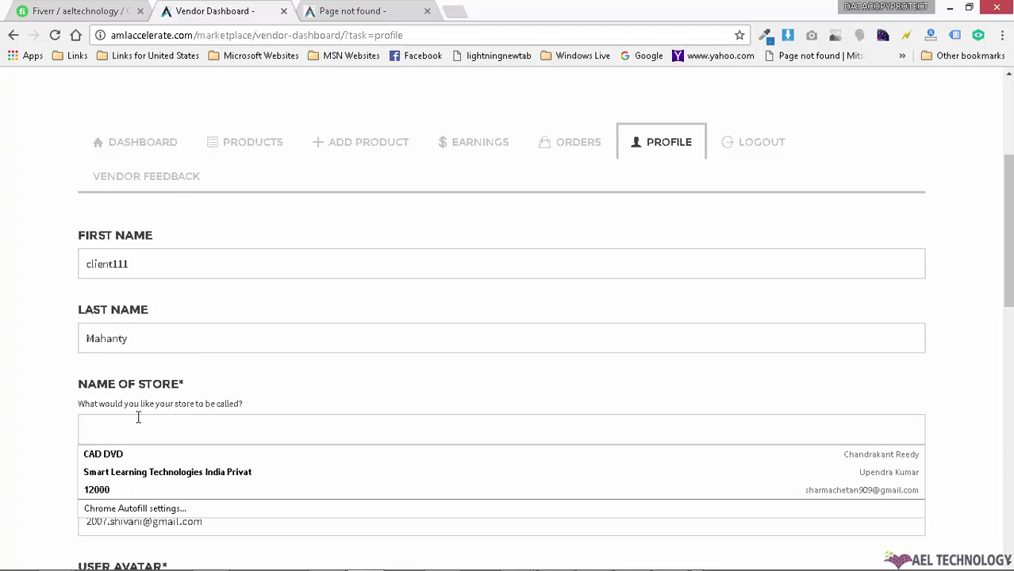
click(113, 421)
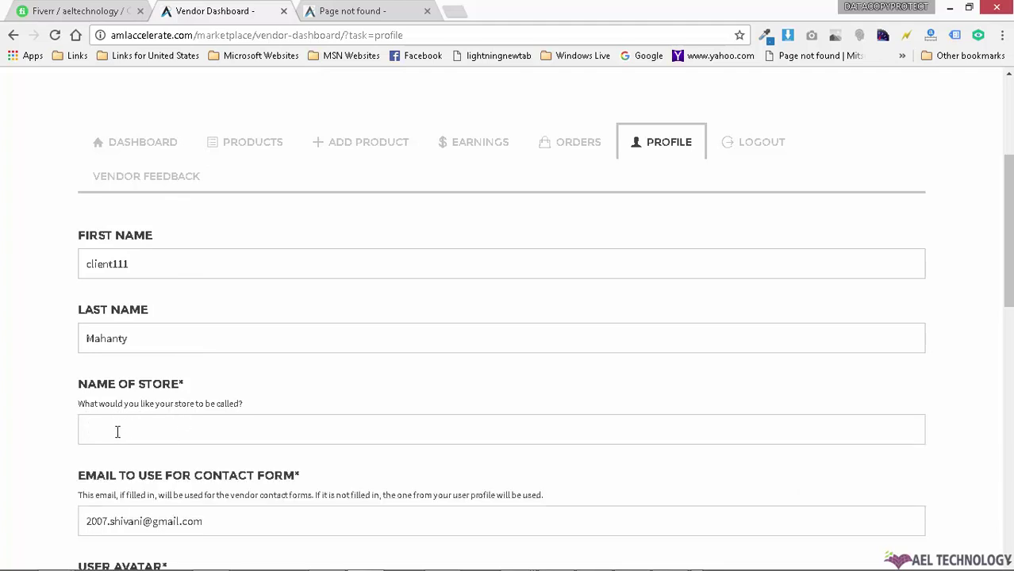
scroll(117, 432, down, 5)
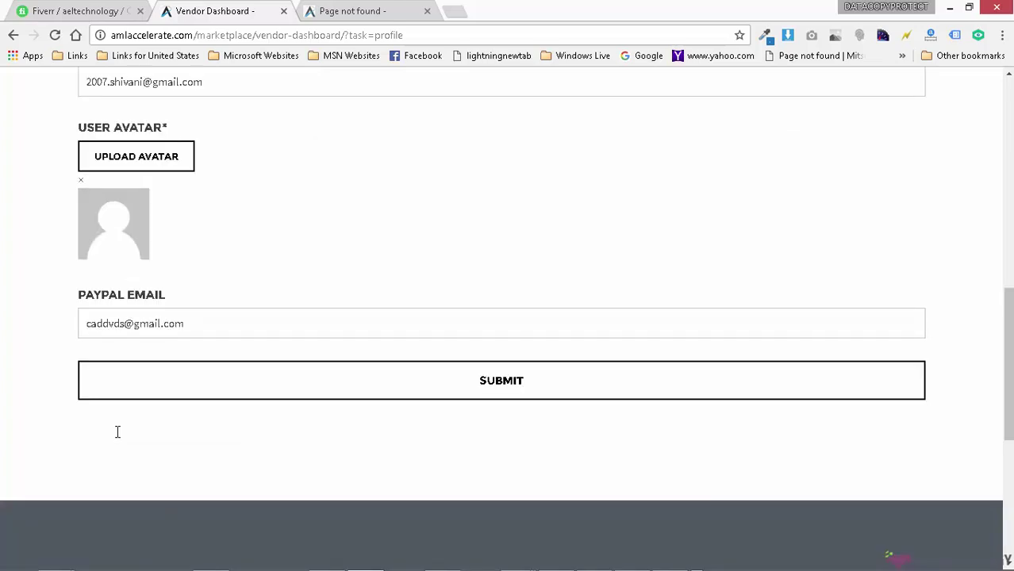
click(258, 395)
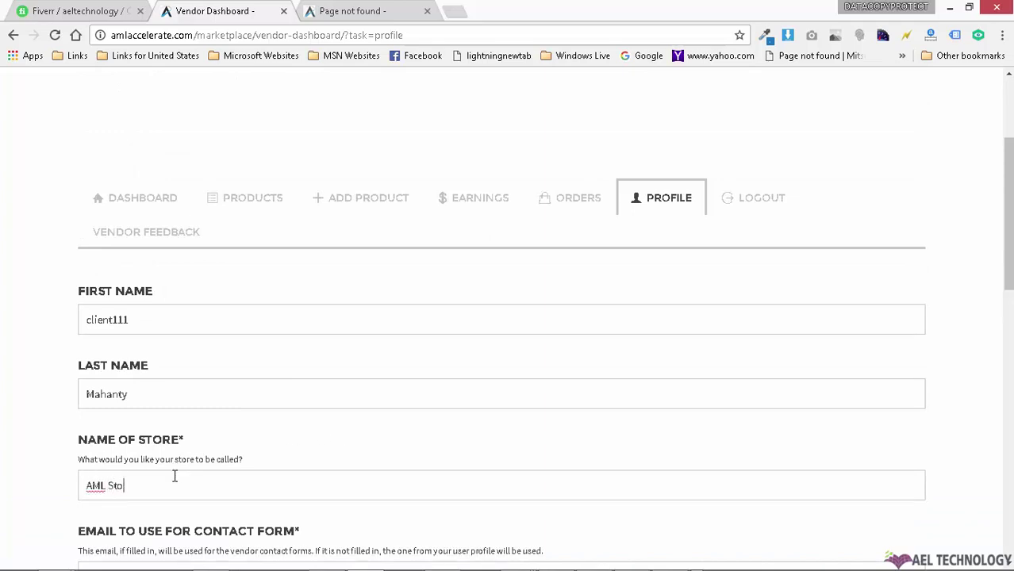
Step: Bring up the avatar uploader on the vendor profile
scroll(331, 476, down, 3)
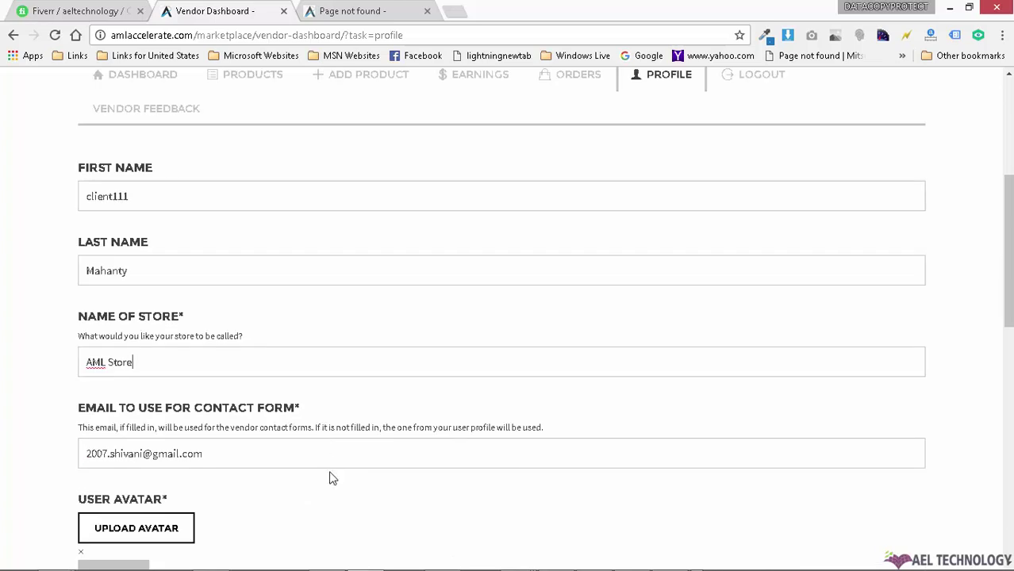
scroll(223, 412, down, 2)
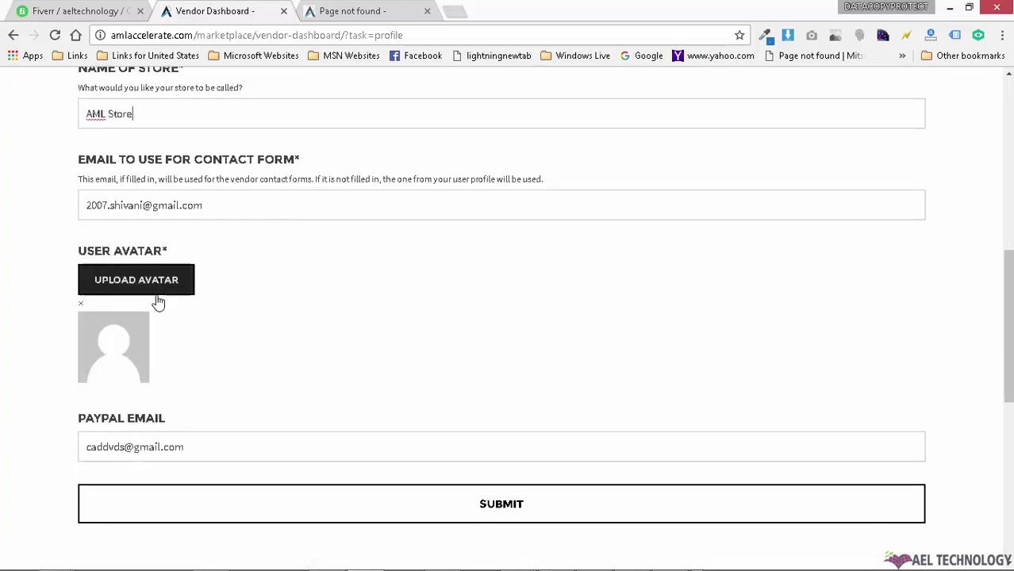
click(132, 278)
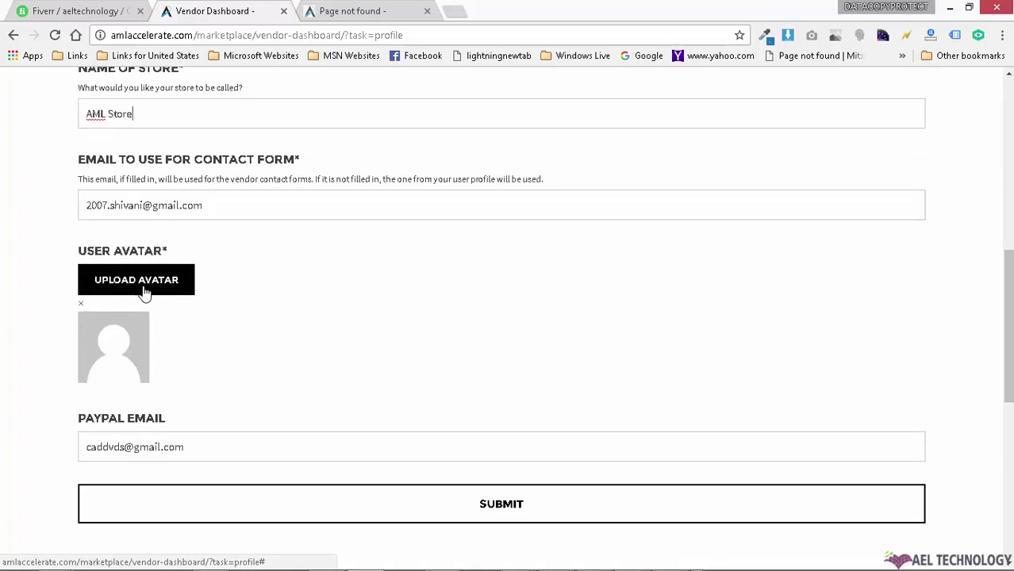
Step: Upload the Desktop photo of the man at a laptop and select it as the avatar
click(147, 290)
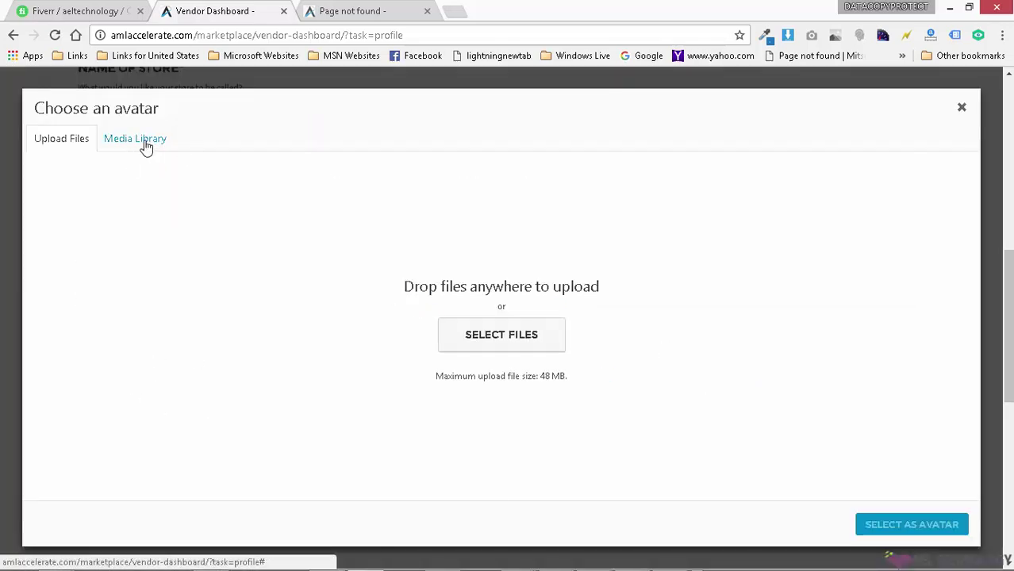
click(511, 332)
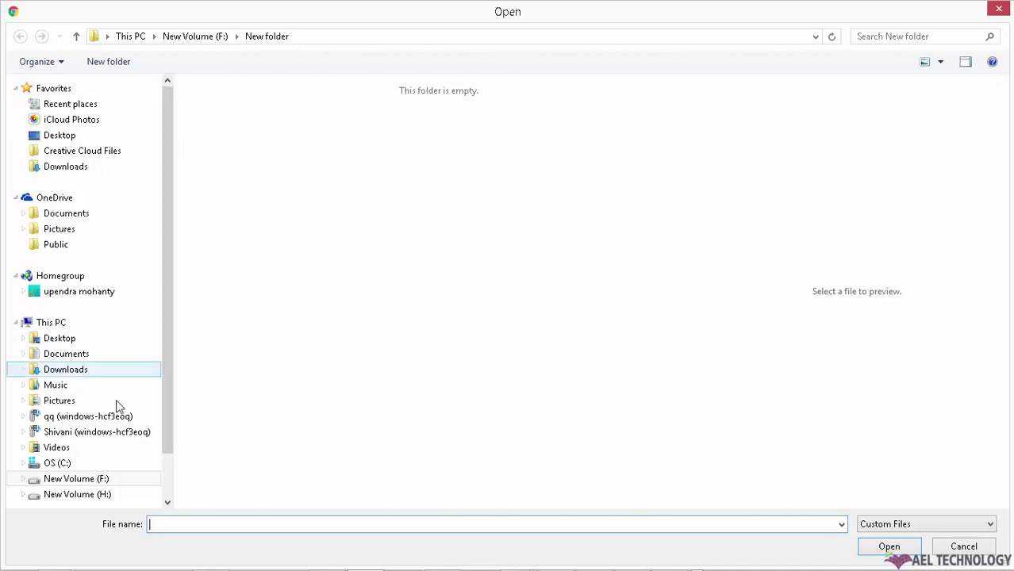
click(55, 340)
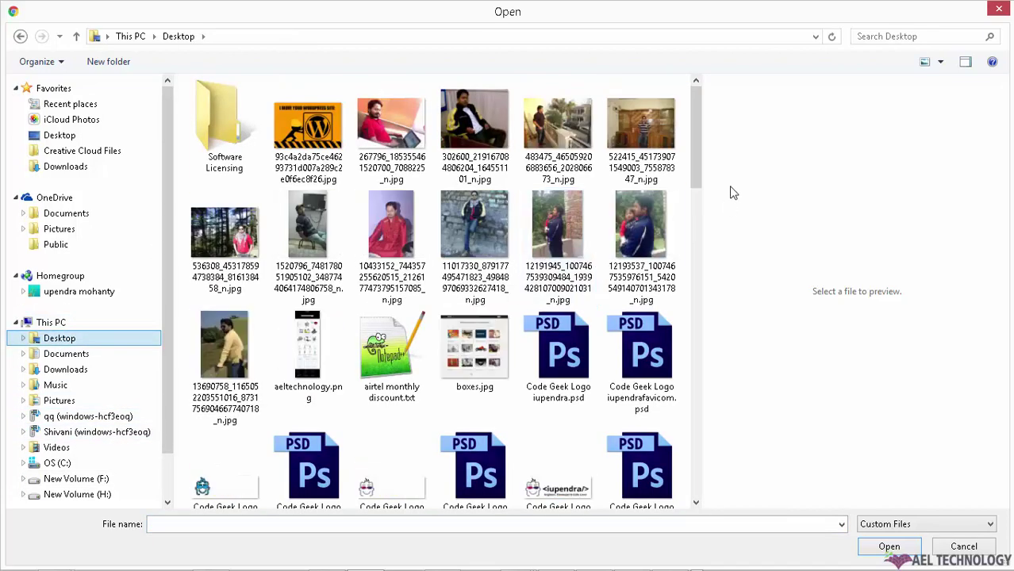
click(392, 126)
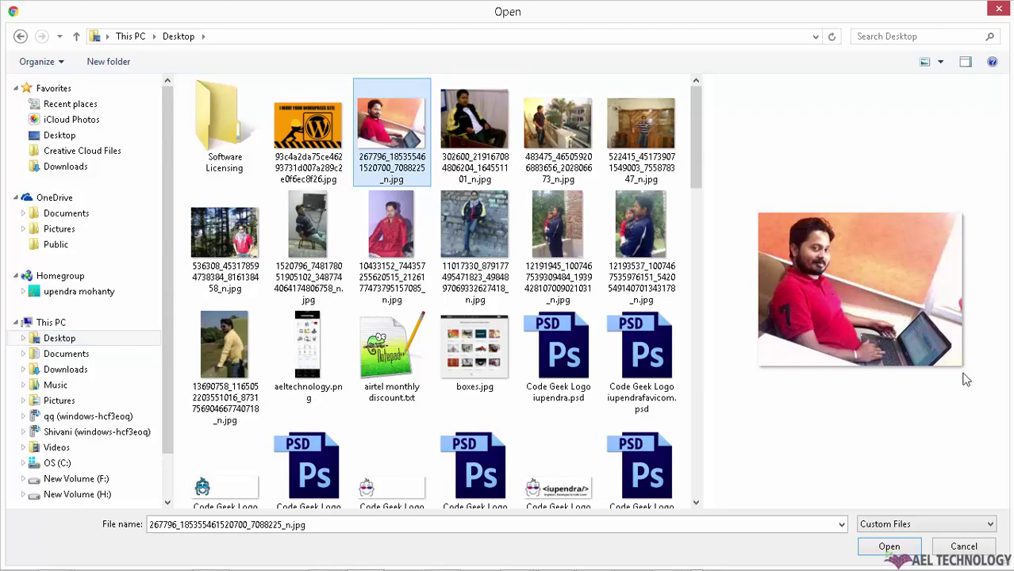
click(889, 547)
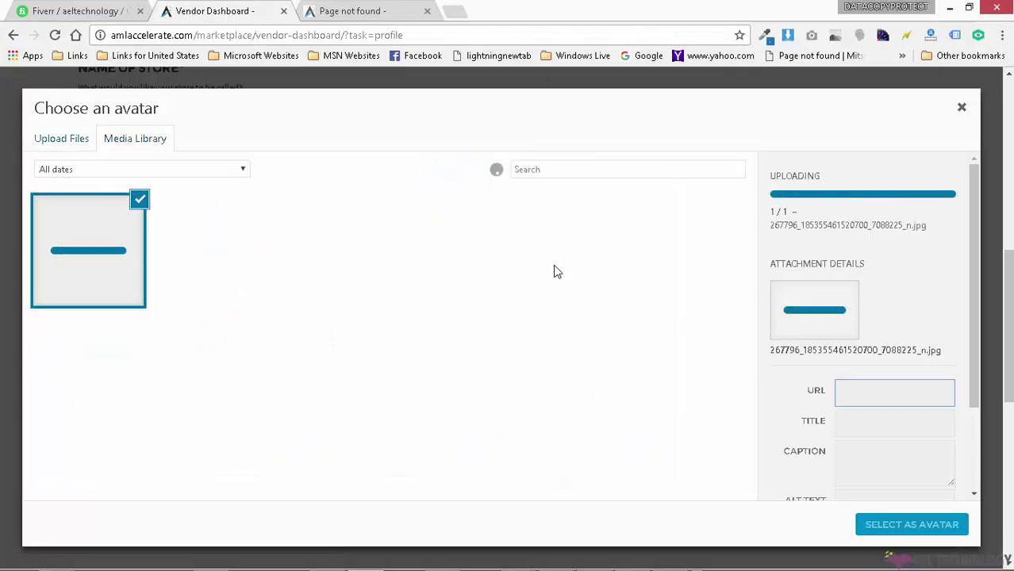
click(894, 524)
Step: Save the vendor profile and dismiss the 'Profile Successfully Updated!' confirmation
scroll(563, 418, up, 5)
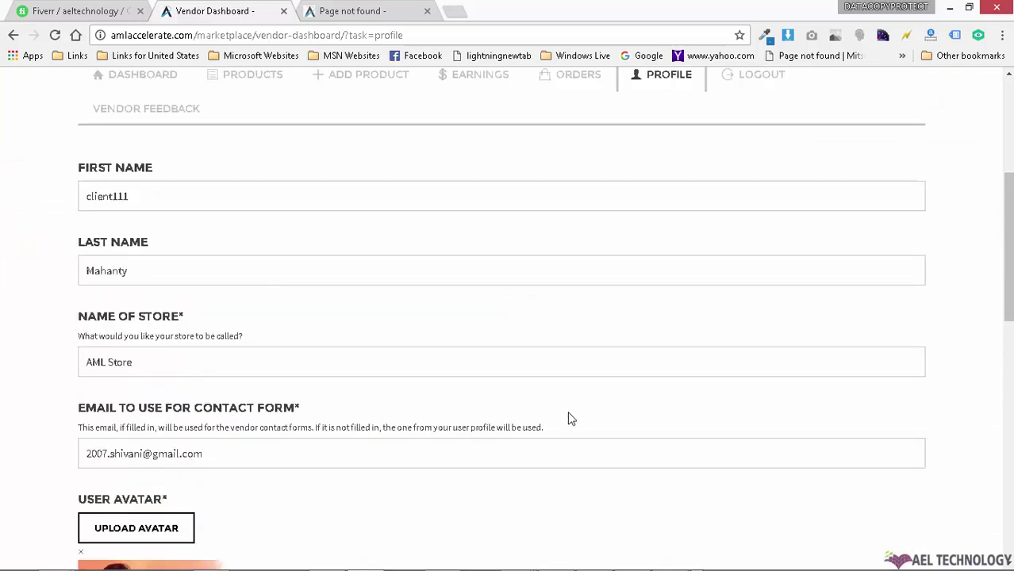
scroll(424, 328, down, 6)
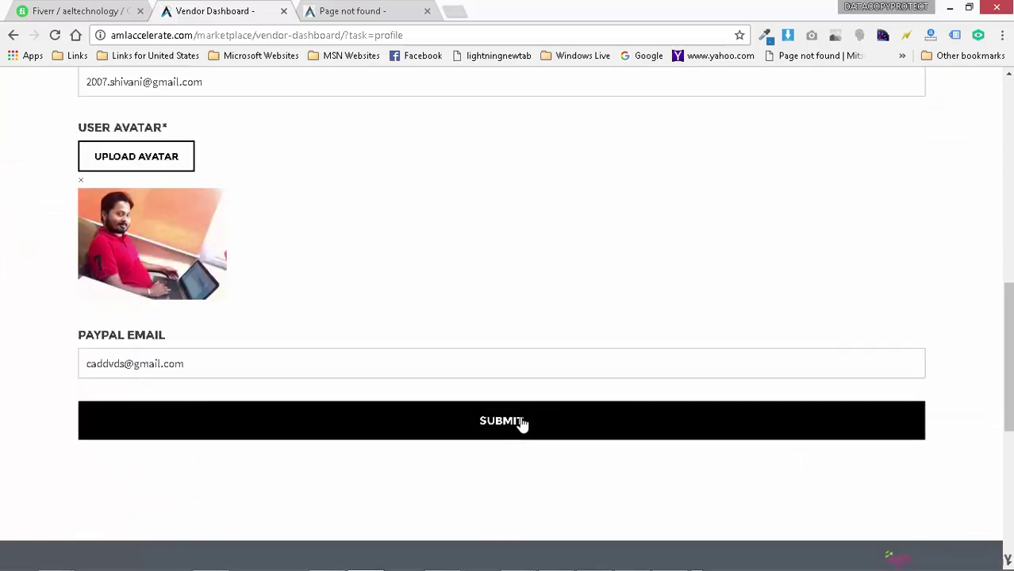
click(520, 421)
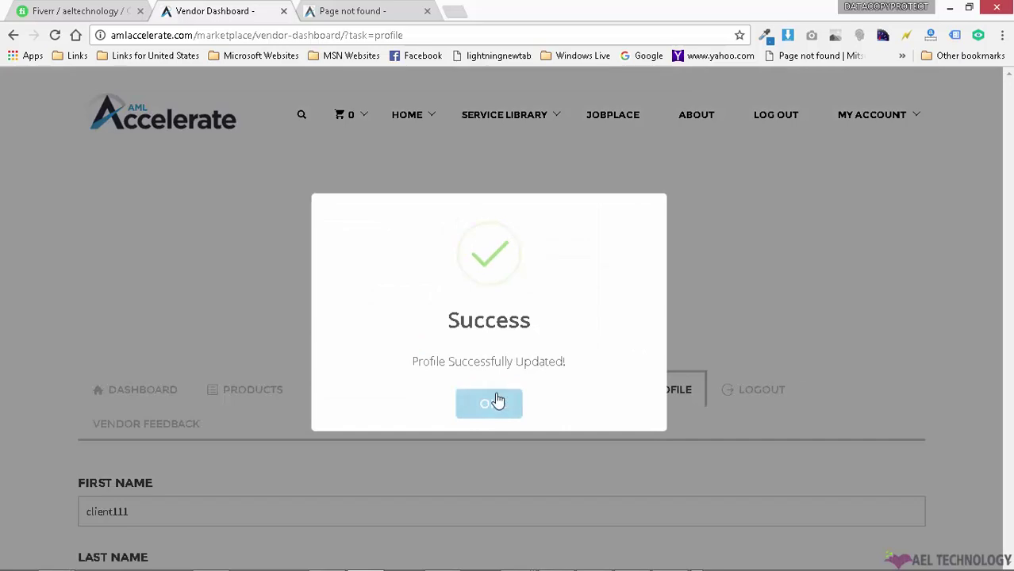
click(494, 402)
Step: Go to the Vendor Feedback page of the vendor dashboard
scroll(507, 420, down, 6)
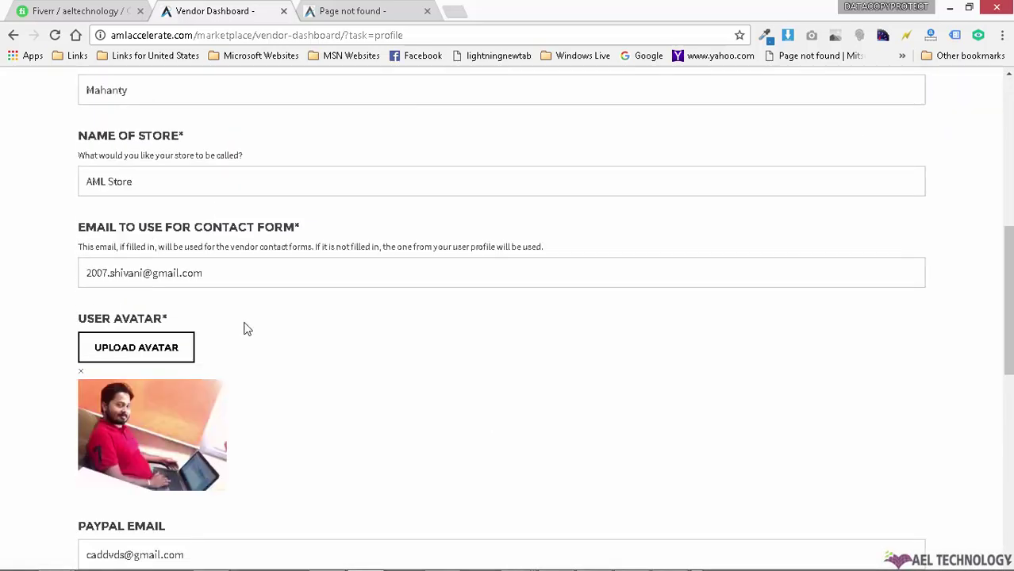
scroll(619, 377, up, 8)
scroll(761, 317, down, 2)
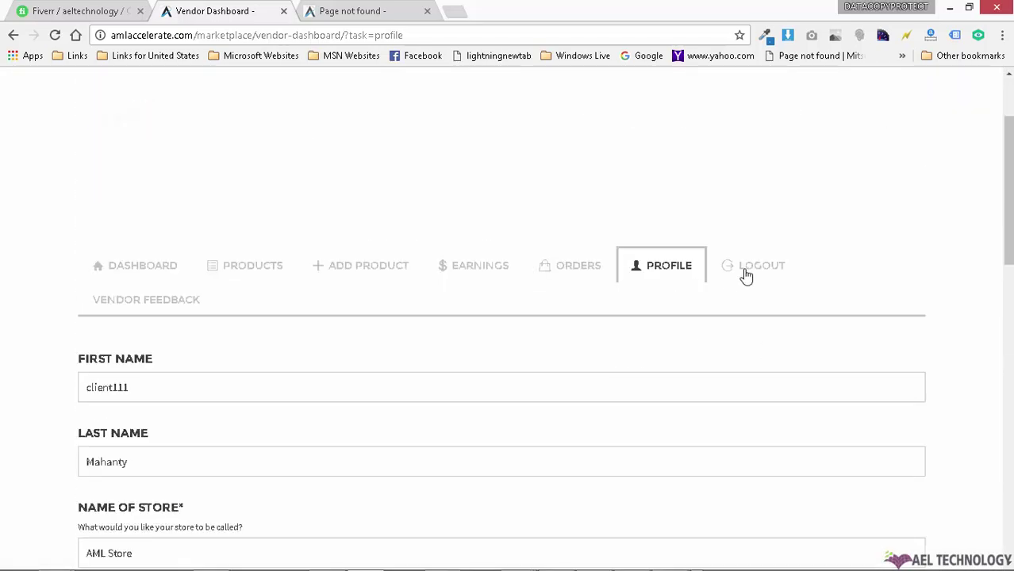
click(208, 306)
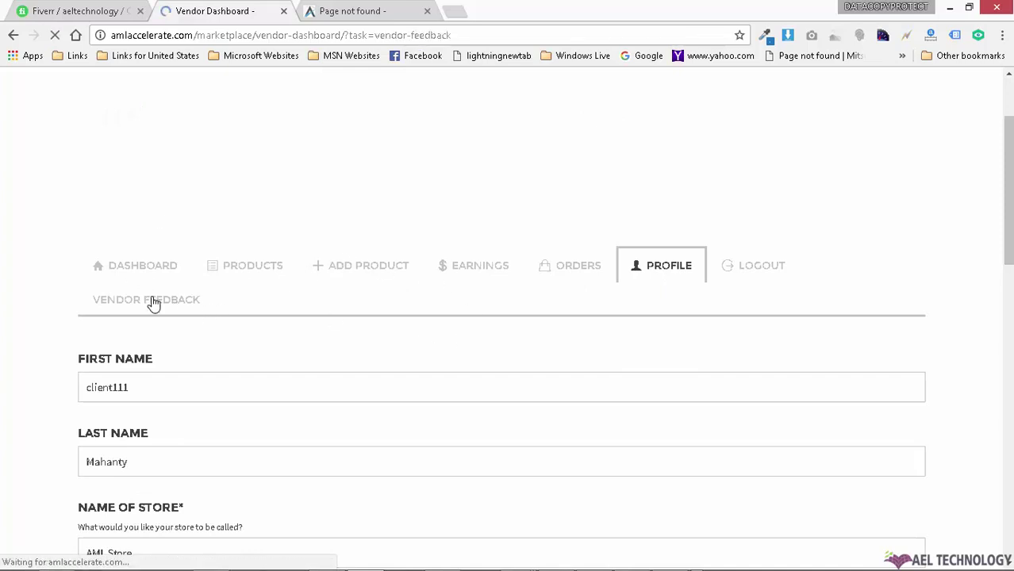
Step: Check the Vendor Feedback section shows 'No Vendor Feedback Found', then return to Add Product
scroll(159, 226, down, 3)
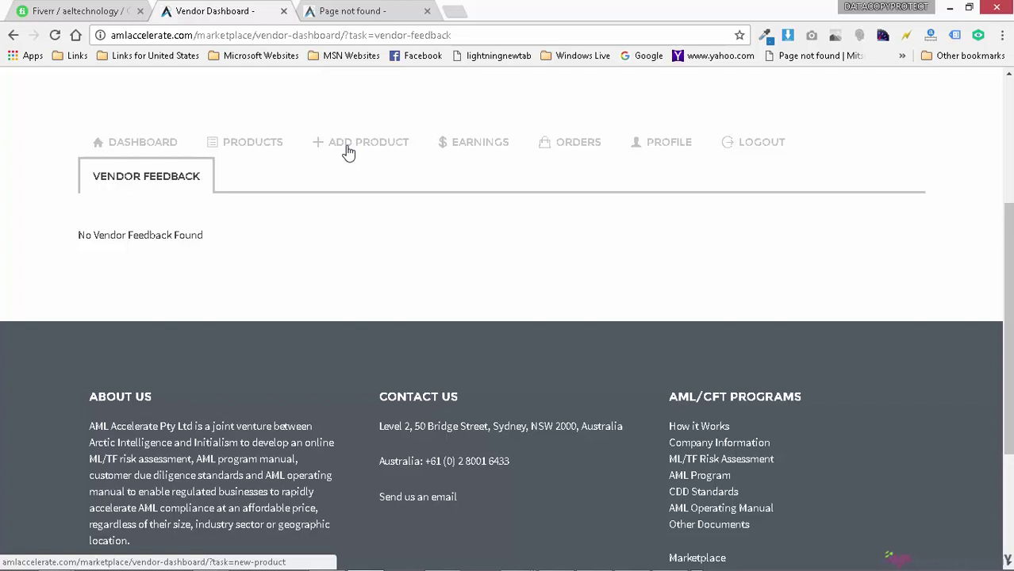
click(384, 147)
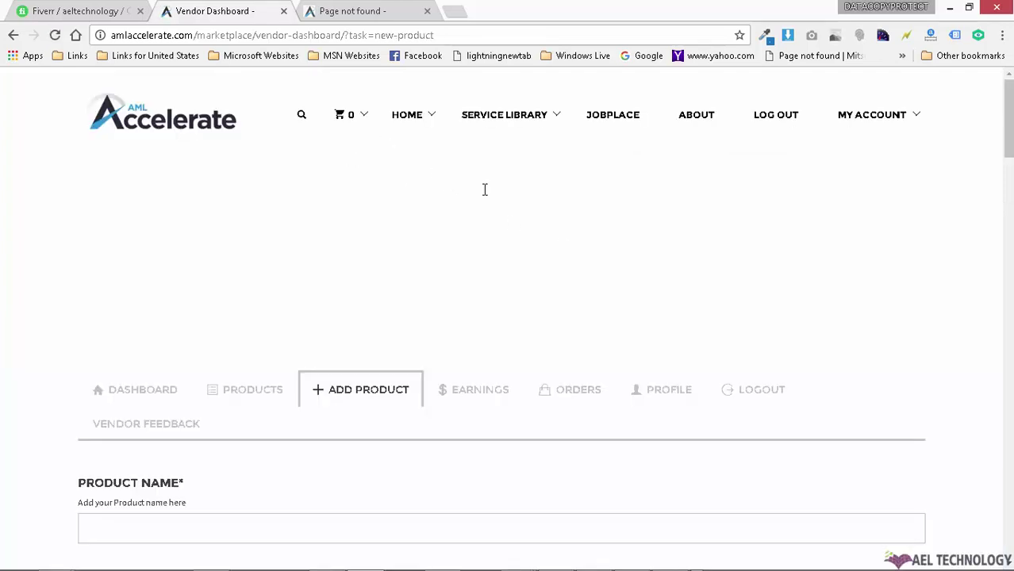
Step: Name the product 'test2' and give it a placeholder description
scroll(540, 212, down, 3)
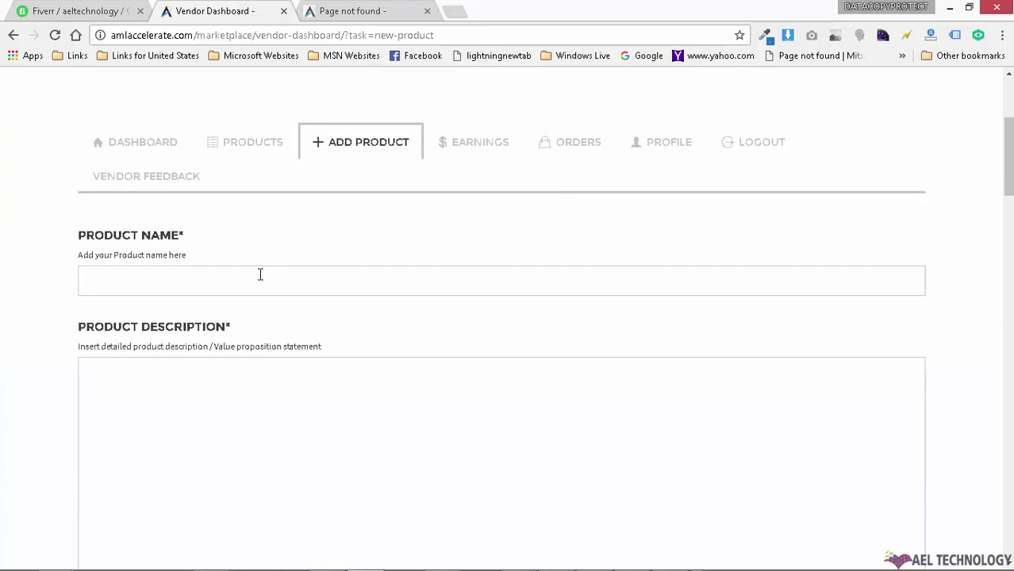
text(te)
text(2zxcvbdfbdf)
scroll(425, 392, down, 5)
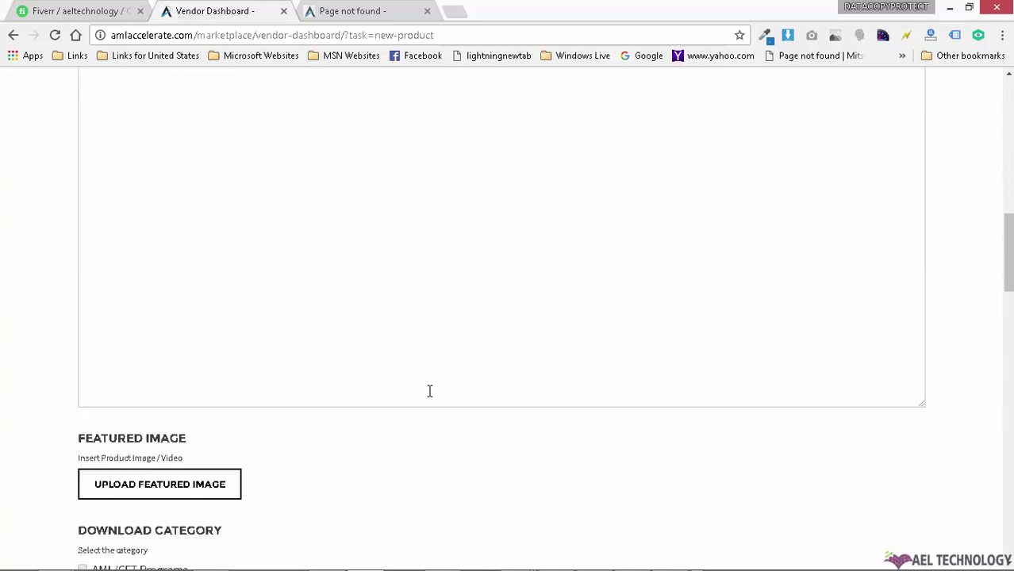
scroll(429, 391, down, 2)
Step: Upload edc-themes.png from the Desktop and select it as the featured image
click(204, 370)
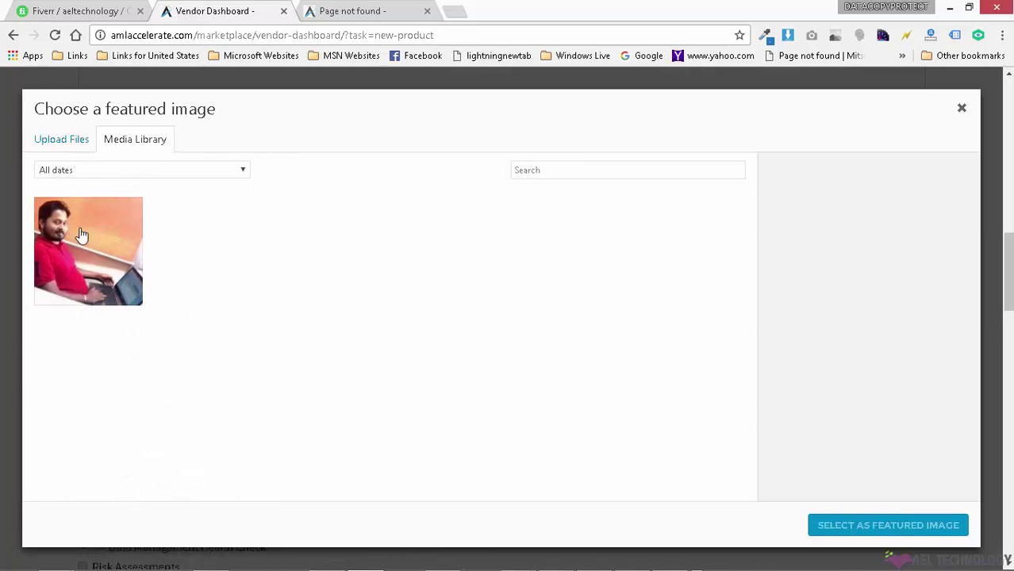
click(63, 140)
click(518, 339)
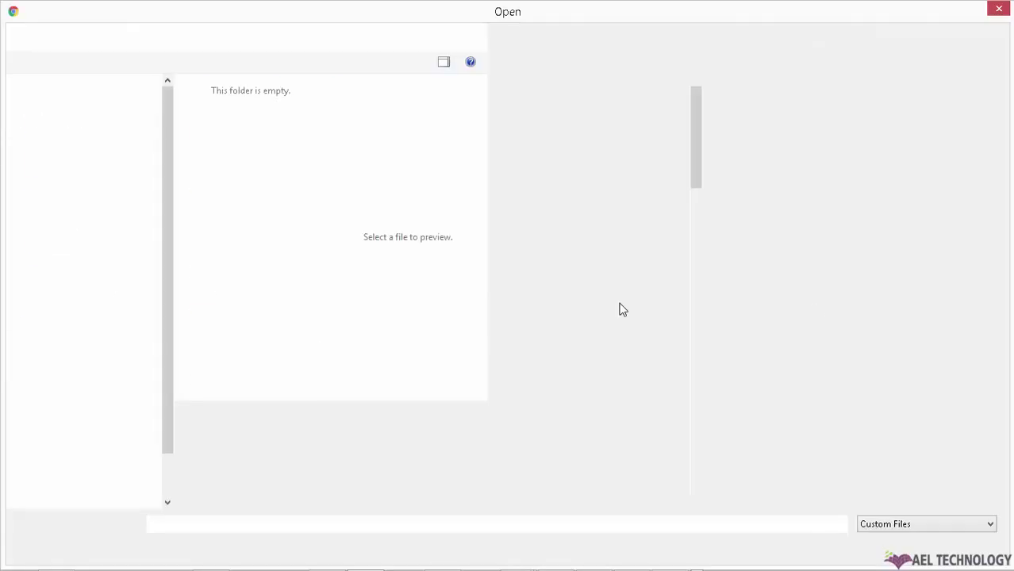
drag(701, 154, 750, 247)
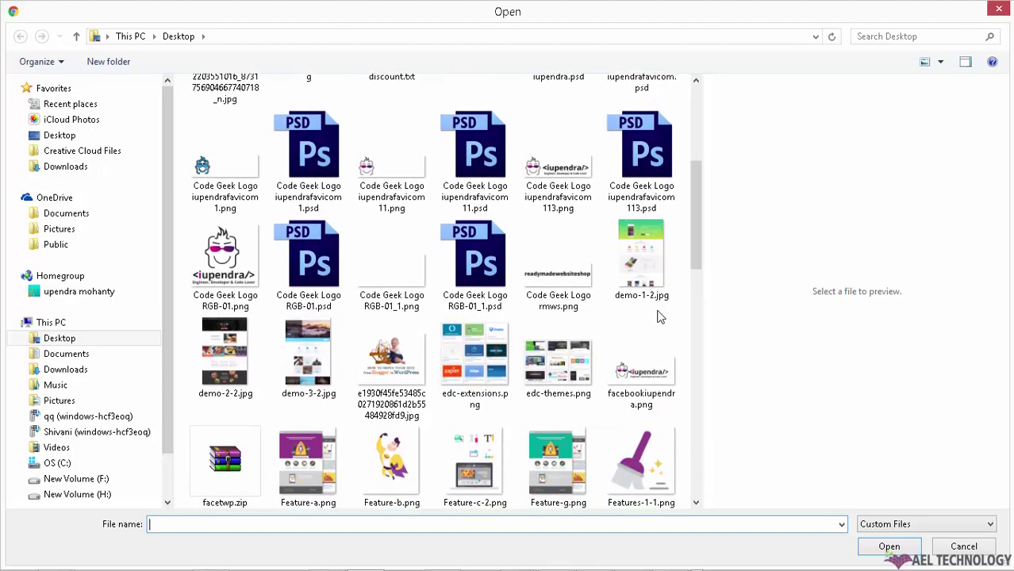
click(557, 361)
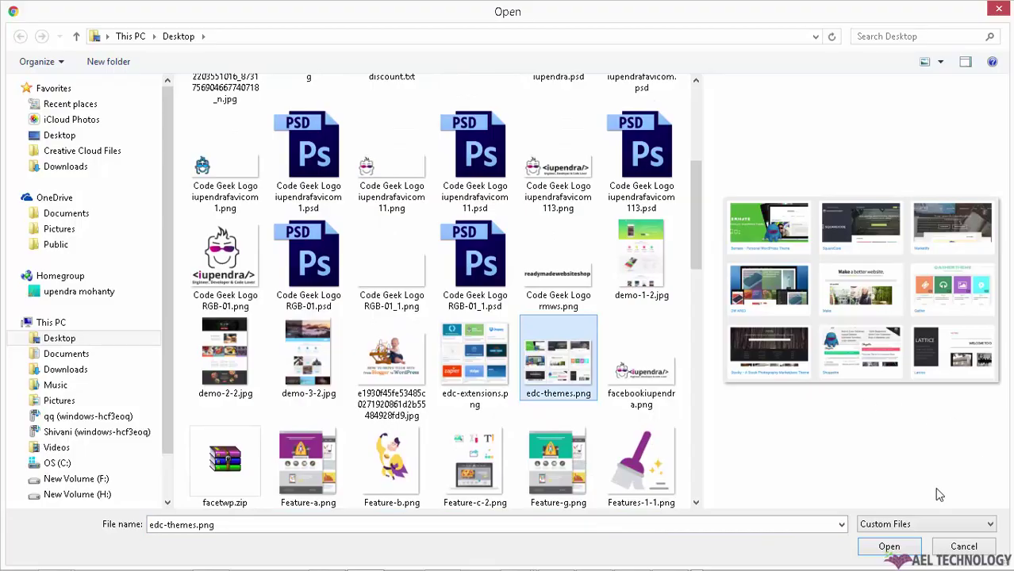
click(891, 545)
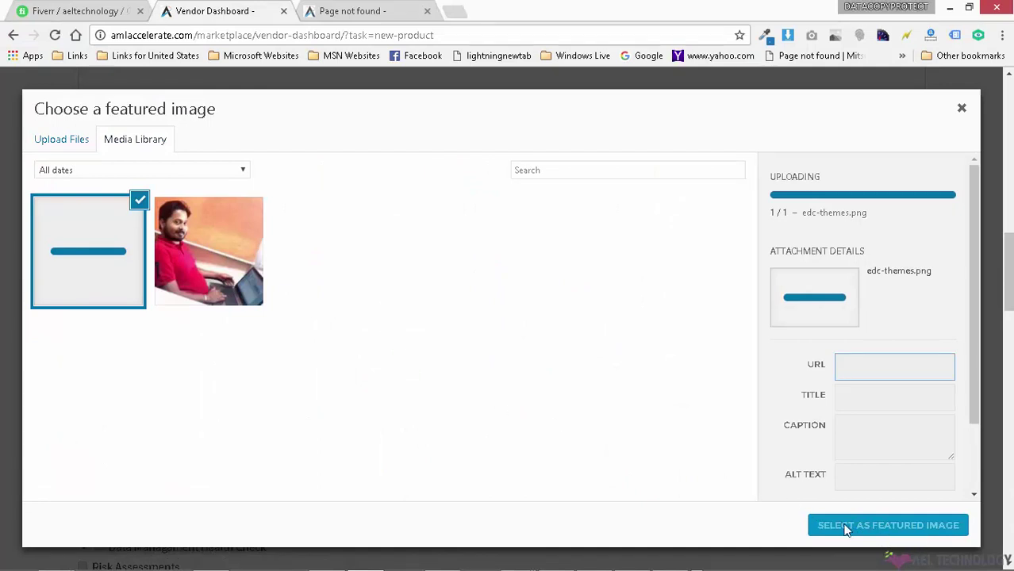
click(845, 530)
Step: Confirm edc-themes.png as the featured image and locate the Download Category list
click(854, 527)
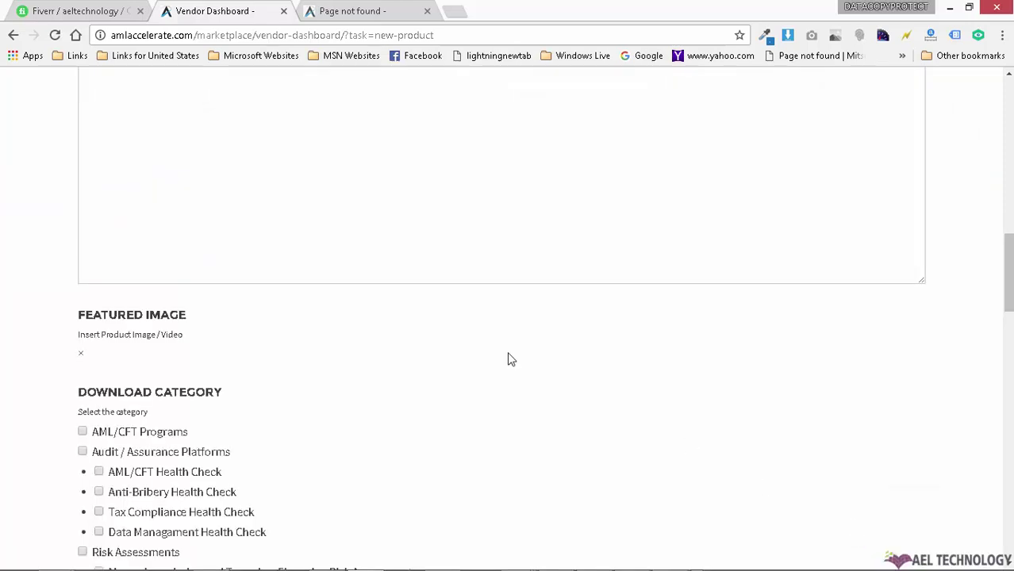
scroll(639, 394, up, 5)
scroll(638, 396, down, 10)
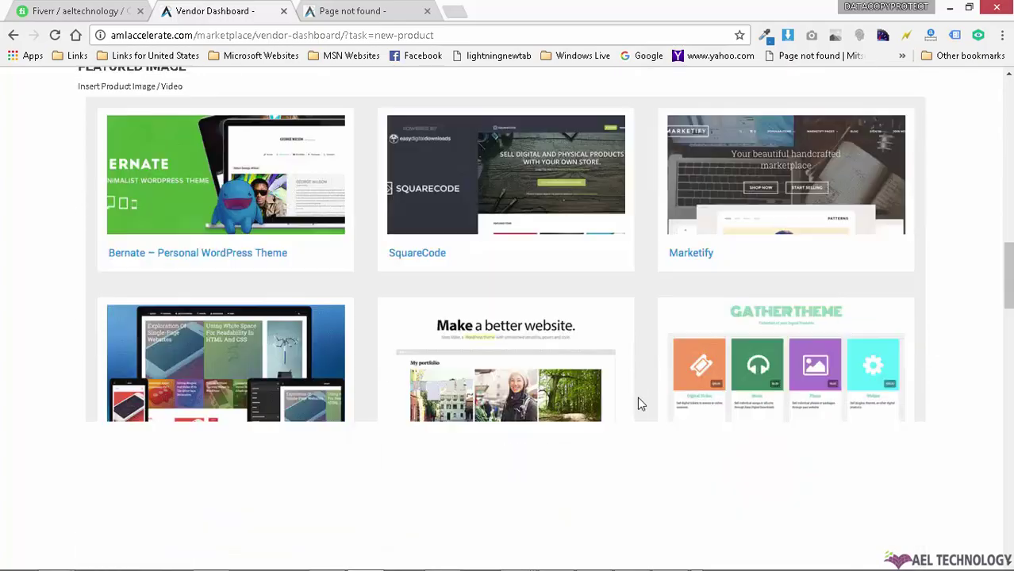
scroll(602, 395, up, 6)
scroll(550, 376, up, 6)
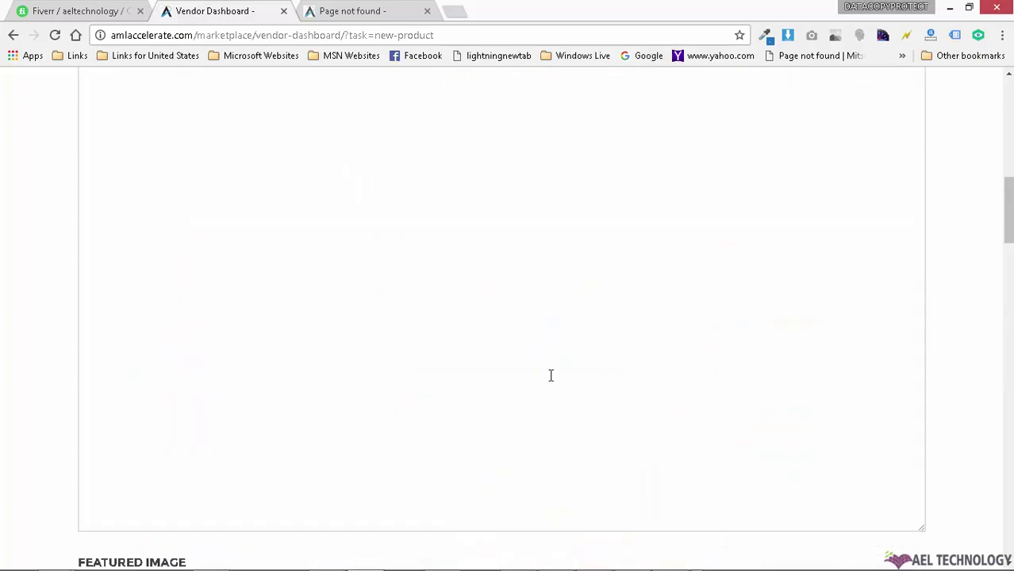
scroll(133, 339, down, 3)
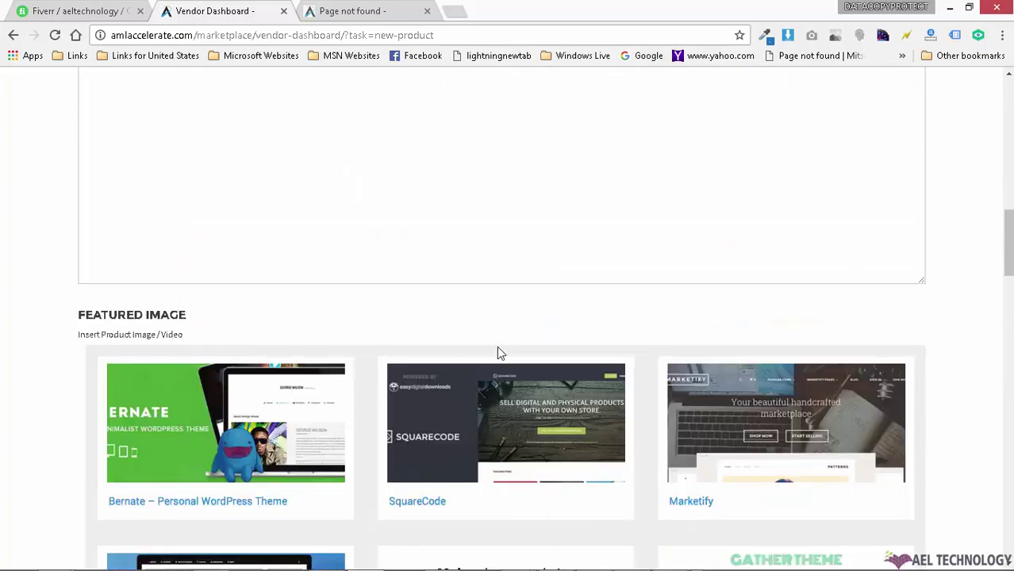
scroll(499, 349, down, 10)
scroll(479, 353, up, 3)
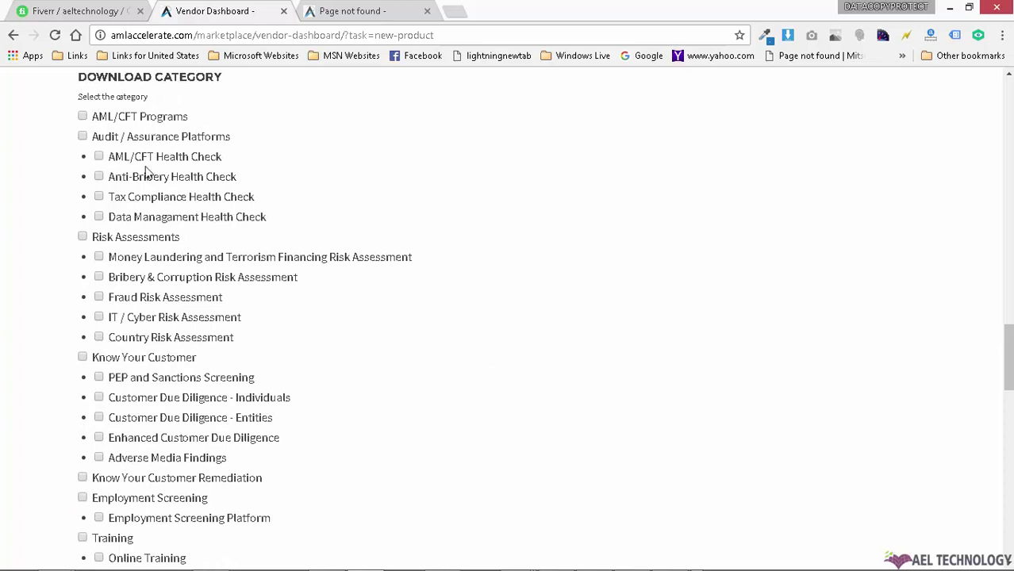
Step: Tick Audit / Assurance Platforms, Data Managament Health Check, Risk Assessments and Fraud Risk Assessment
click(147, 140)
click(141, 220)
scroll(643, 282, down, 5)
scroll(641, 284, up, 5)
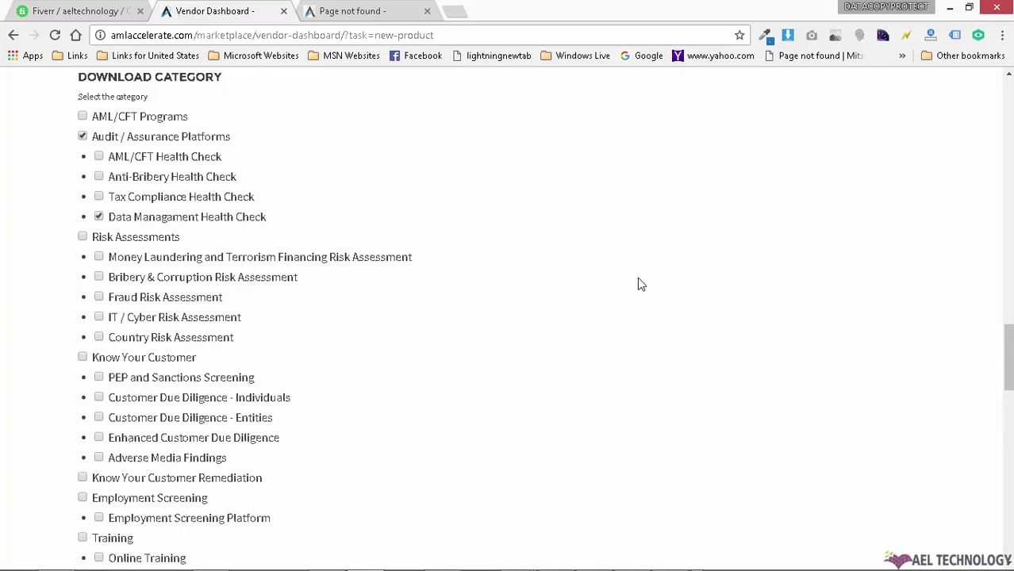
click(145, 238)
click(150, 299)
Step: Tick Know Your Customer, Customer Due Diligence - Individuals and PEP and Sanctions Screening
click(167, 358)
drag(169, 380, 165, 401)
click(166, 400)
click(112, 377)
scroll(510, 320, down, 10)
scroll(510, 320, up, 2)
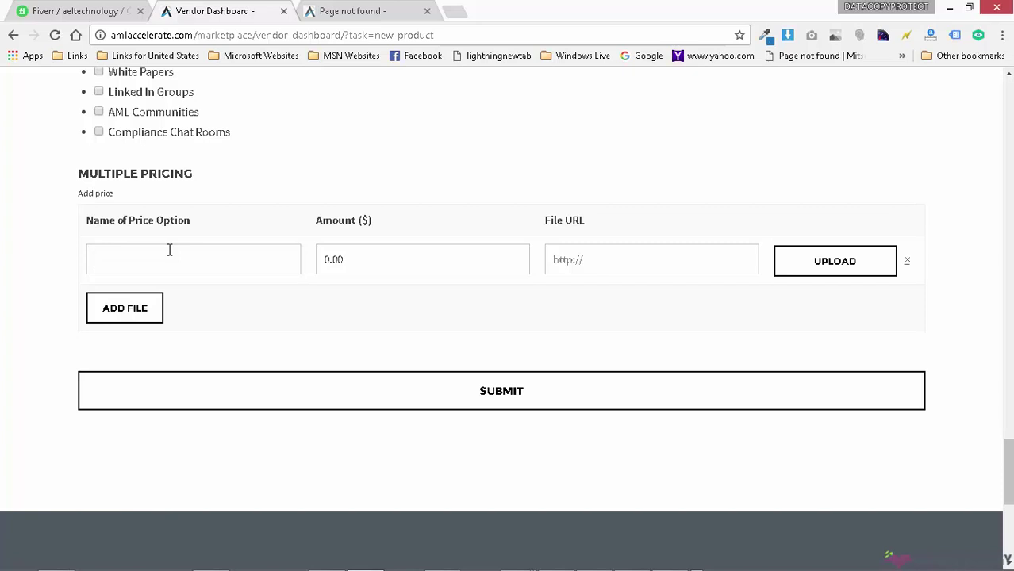
Step: Name a price option, set its amount to 500, then return to the Page not found tab
text(6)
text(Price-1)
drag(332, 261, 319, 263)
text(5.)
click(412, 12)
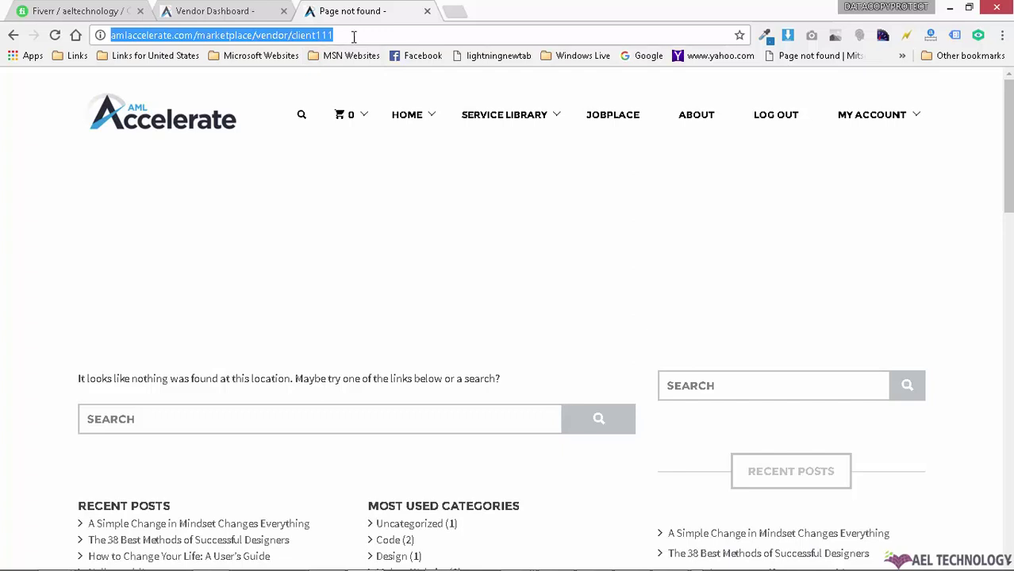
Step: Open the marketplace home page in a new tab and close the Page not found tab
right_click(210, 131)
click(238, 134)
click(466, 16)
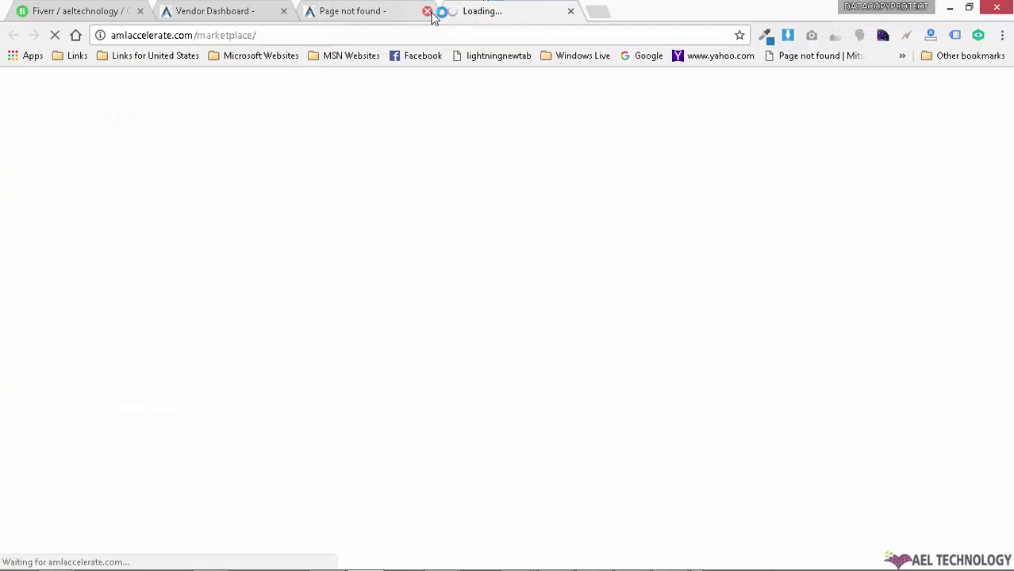
click(427, 11)
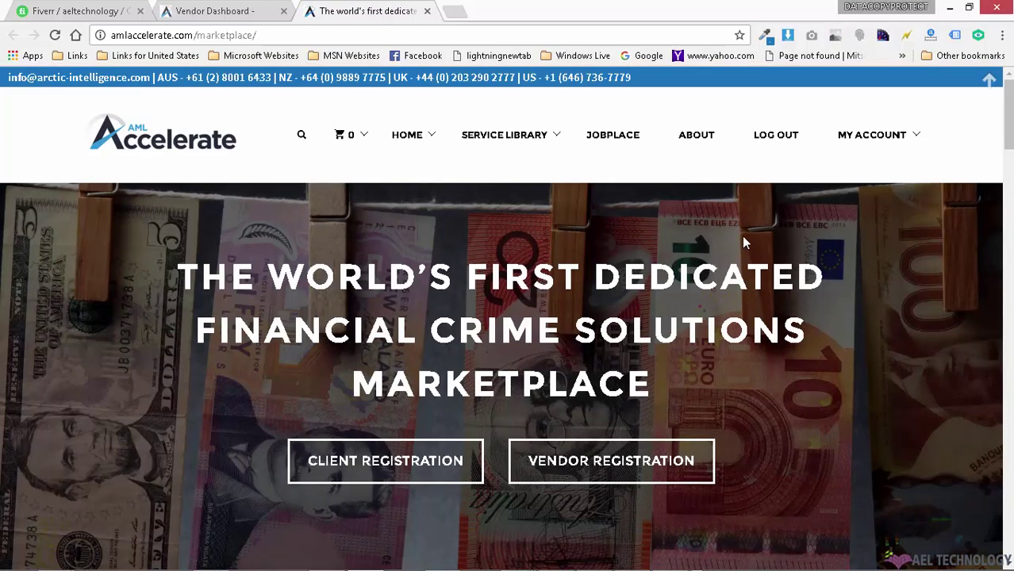
Step: Open A Chemex Method details in a new tab and copy its page address
scroll(811, 247, down, 7)
scroll(865, 241, down, 5)
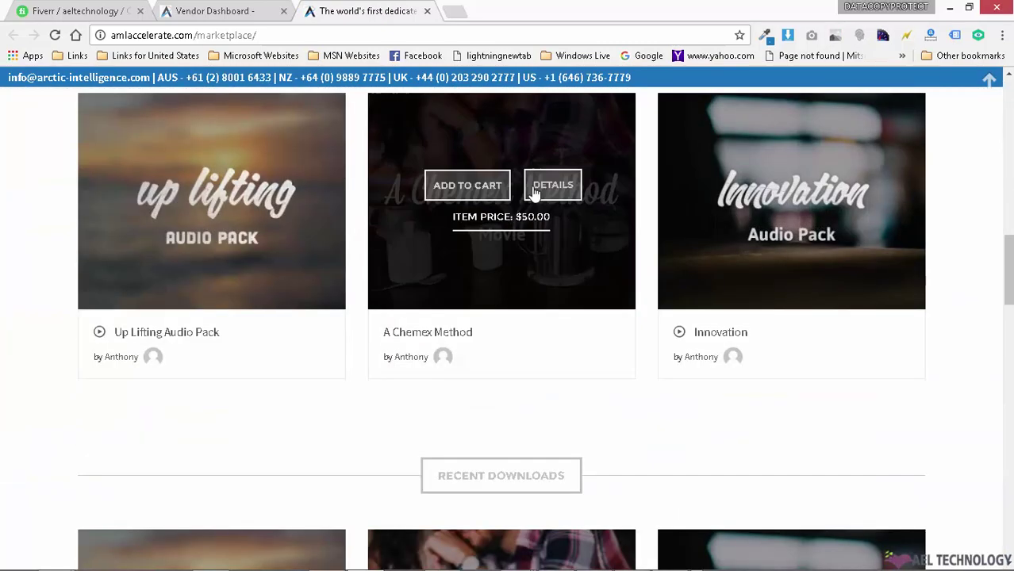
right_click(571, 195)
click(571, 196)
click(512, 10)
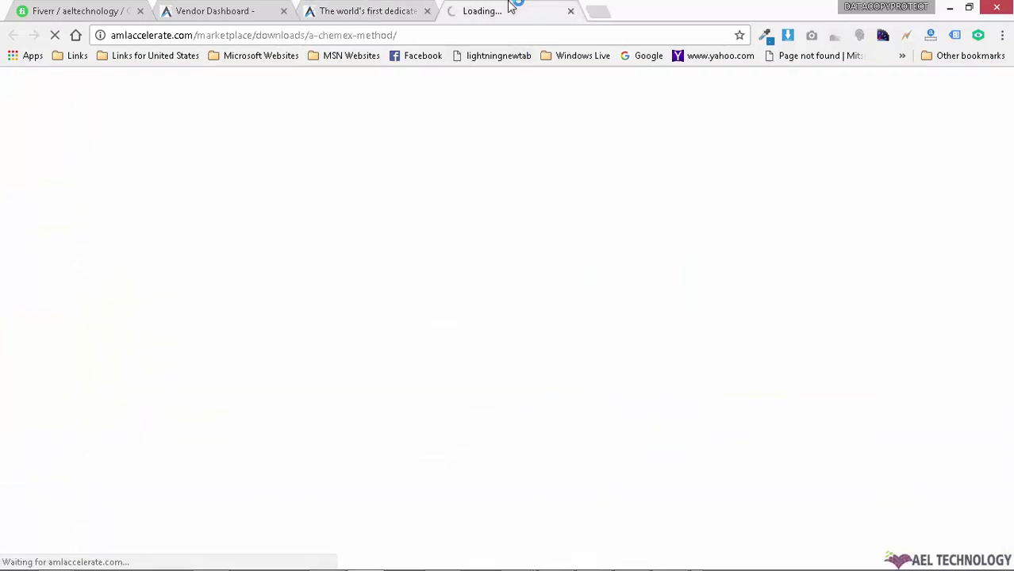
click(417, 35)
right_click(417, 35)
click(451, 84)
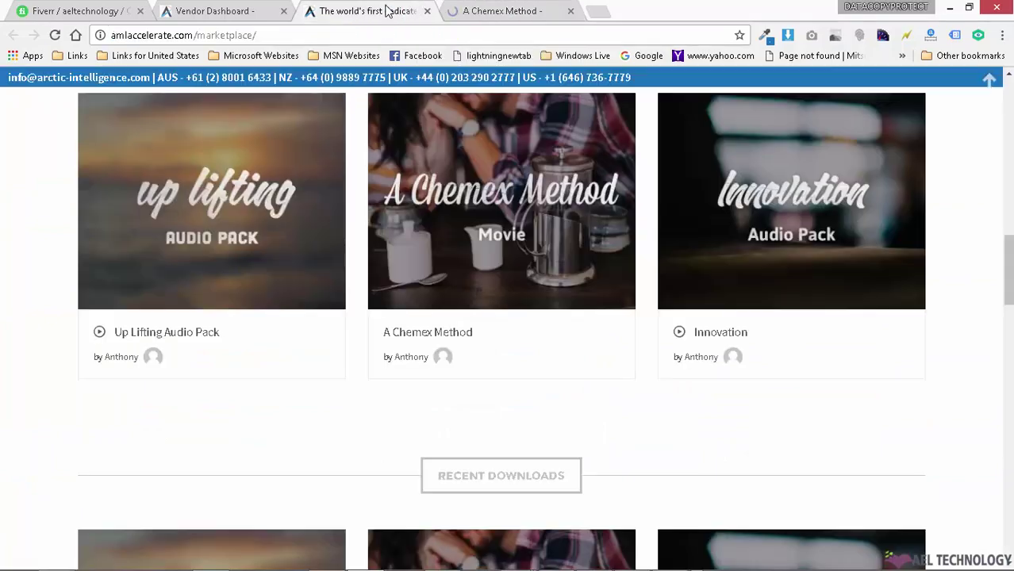
click(260, 11)
Step: Paste the Chemex link as test2's File URL, submit, and dismiss the Success dialog
right_click(634, 260)
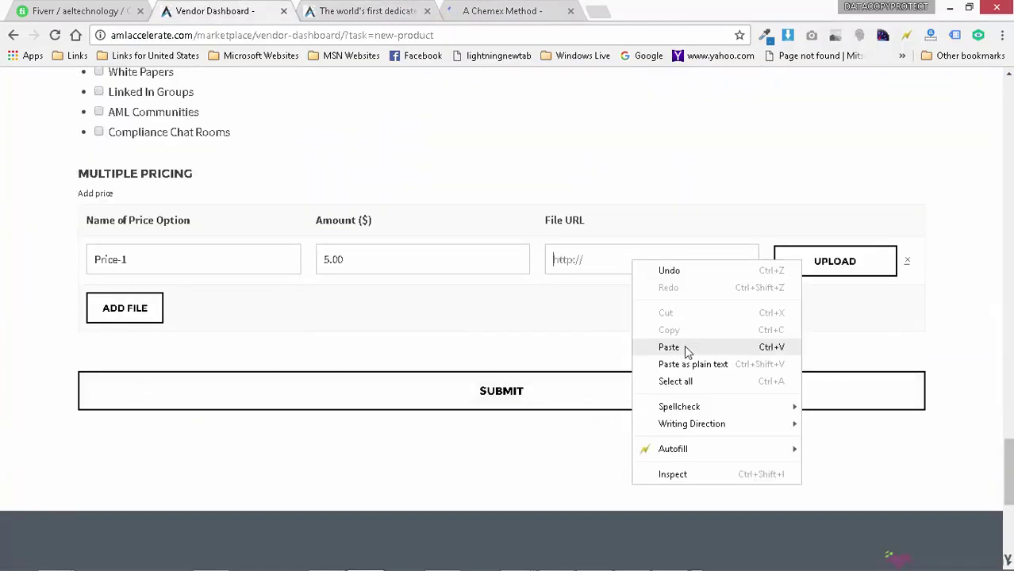
click(684, 345)
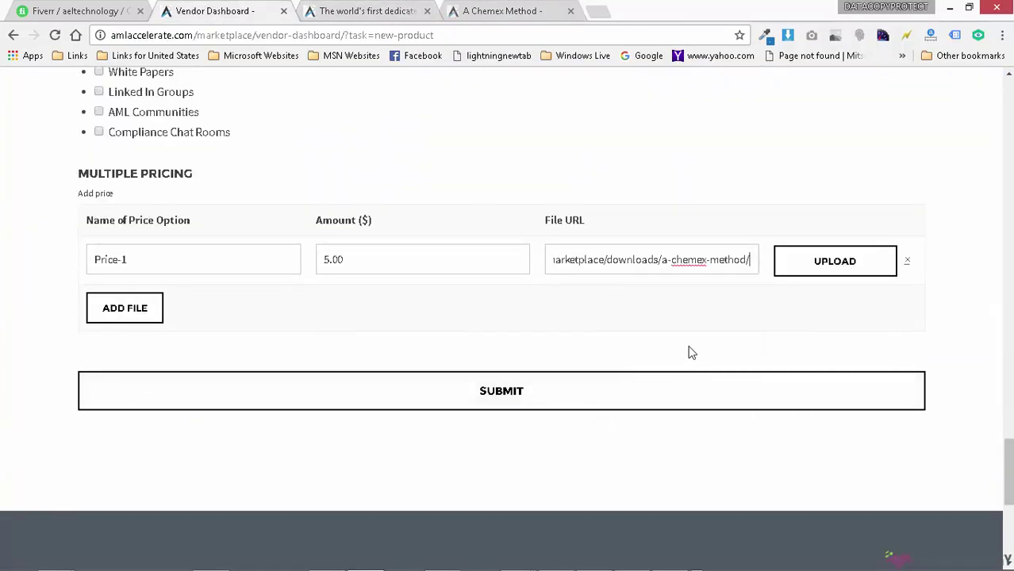
click(562, 396)
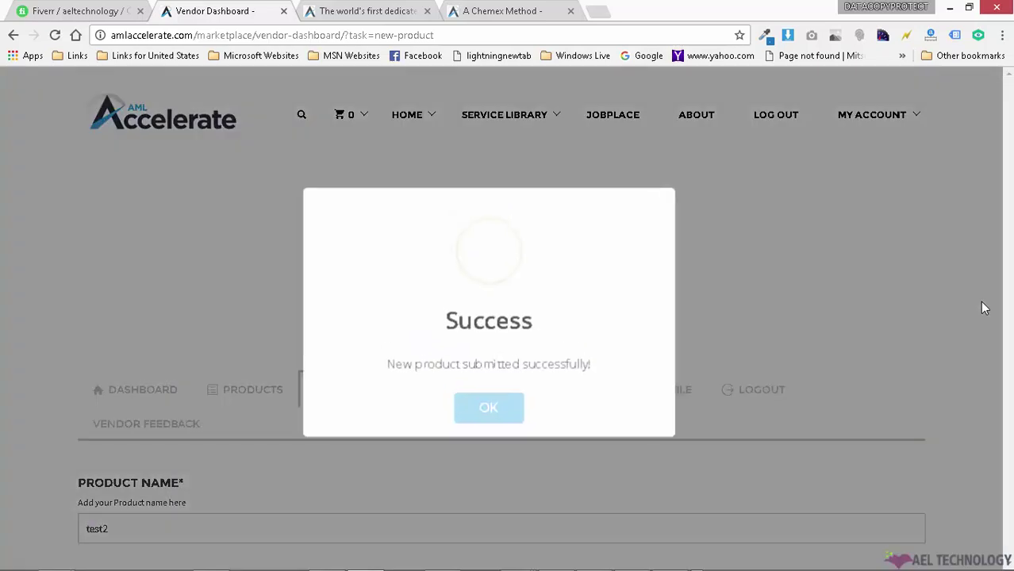
drag(407, 362, 565, 363)
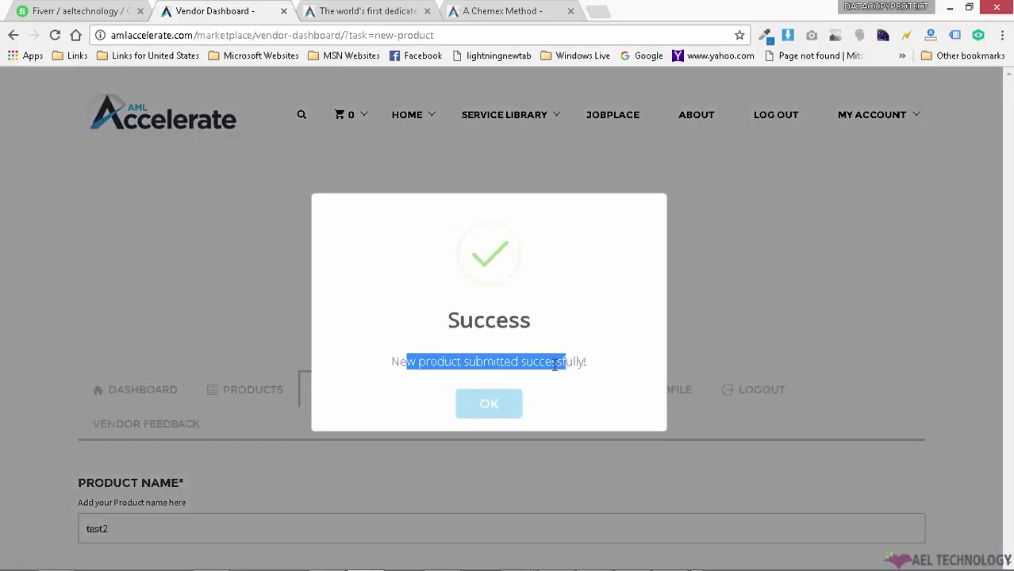
click(489, 406)
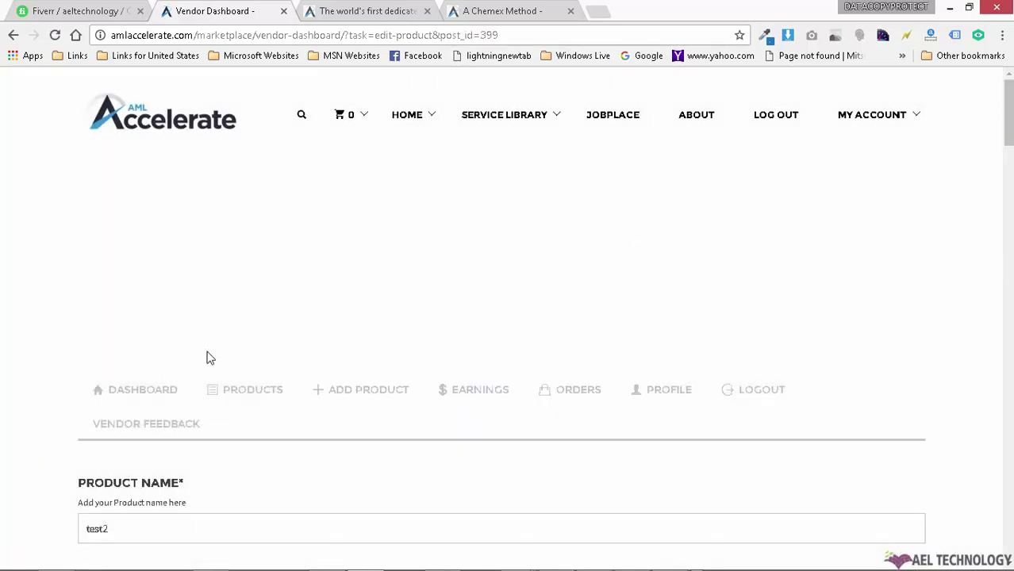
Step: Check test2 in the vendor Products list: Pending Review, $5.00, 0 purchases, dated 2016/10/25
scroll(398, 307, down, 2)
click(263, 271)
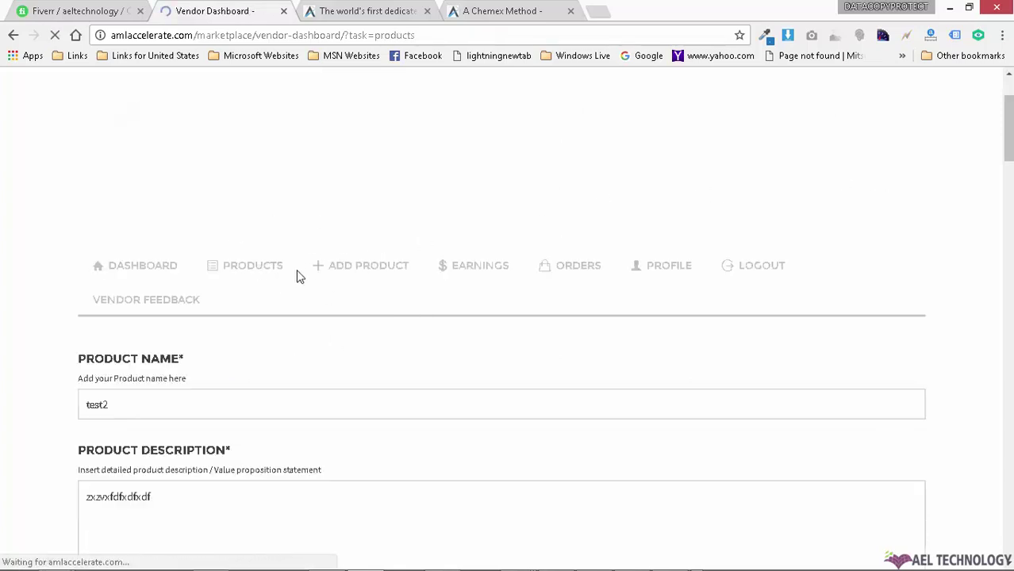
scroll(714, 210, down, 3)
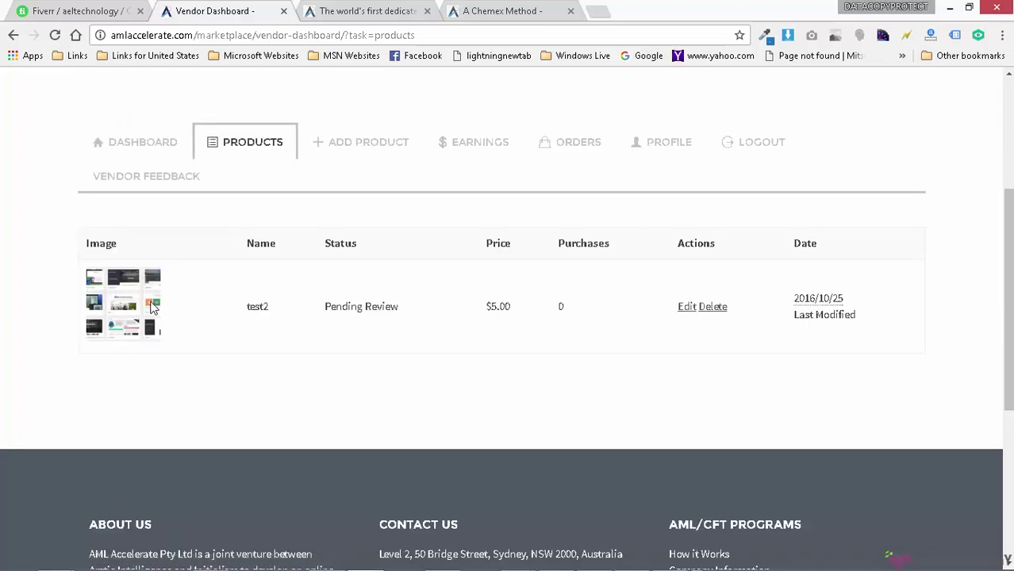
drag(327, 306, 421, 308)
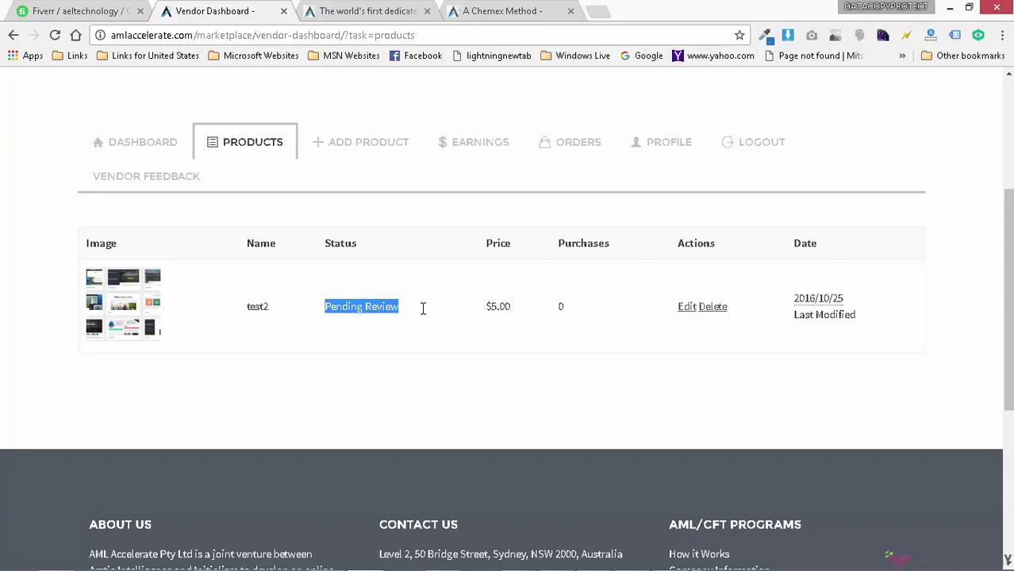
drag(485, 306, 631, 307)
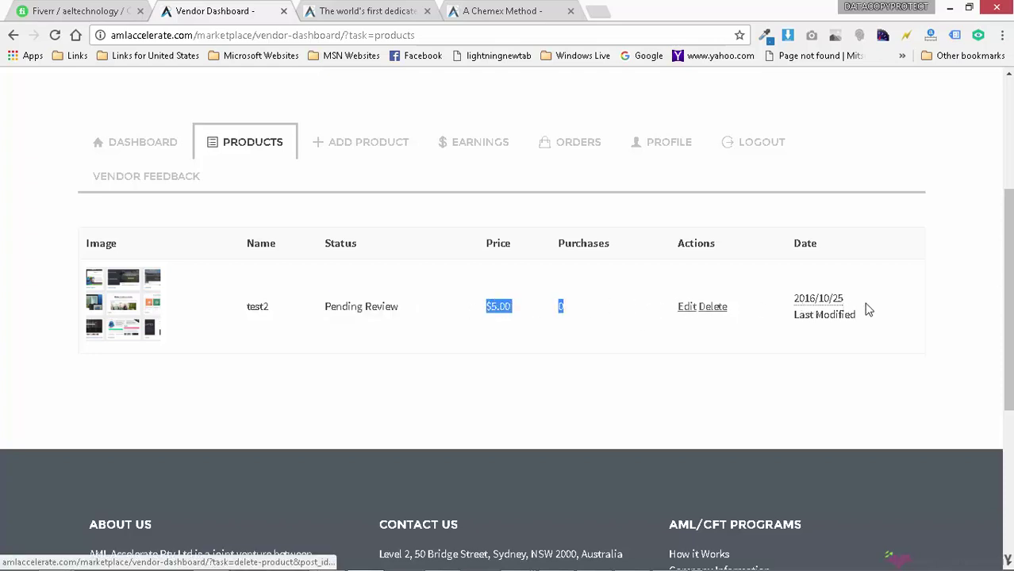
drag(867, 308, 767, 319)
scroll(746, 338, up, 3)
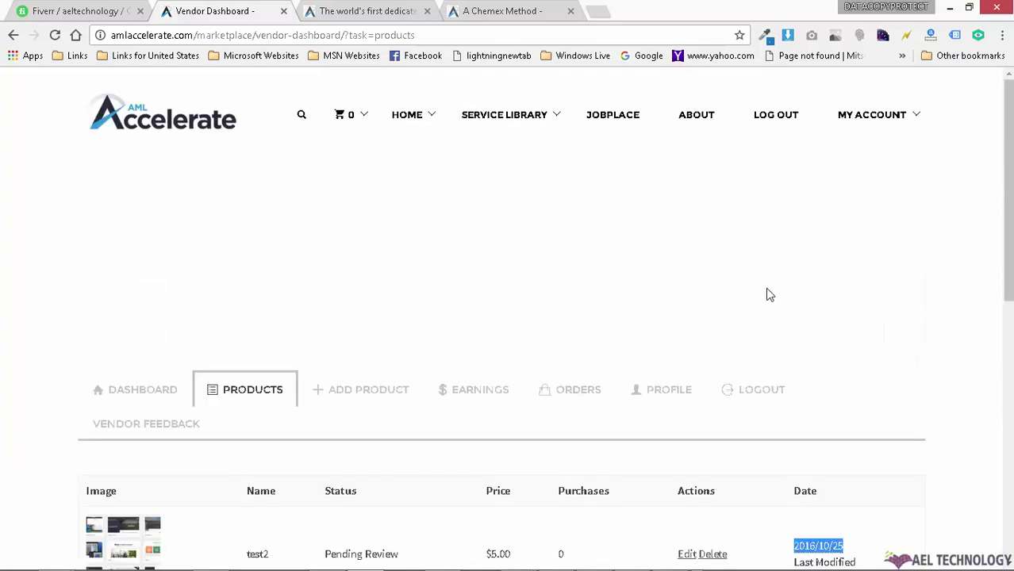
mouse_move(882, 125)
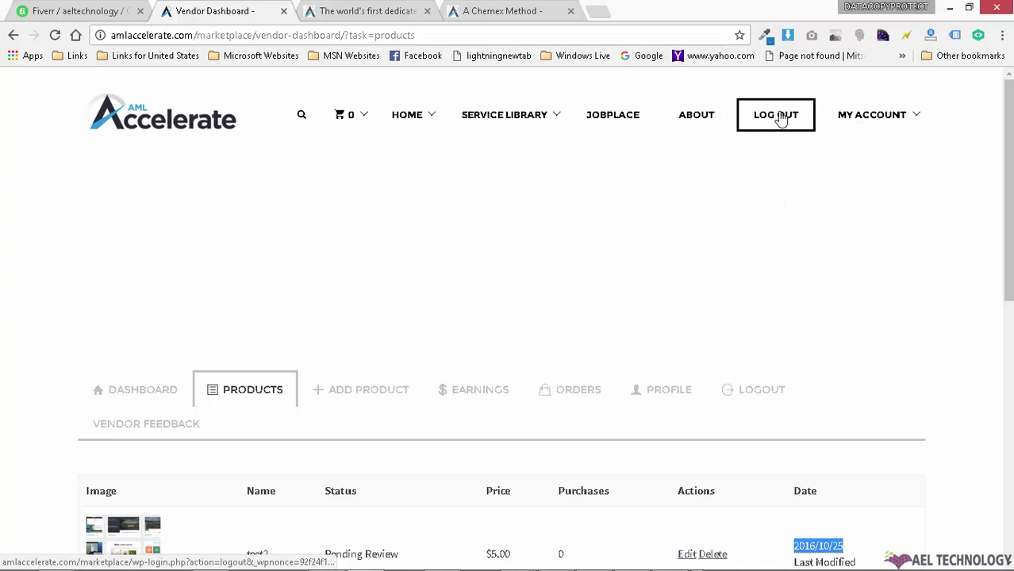
scroll(499, 349, down, 2)
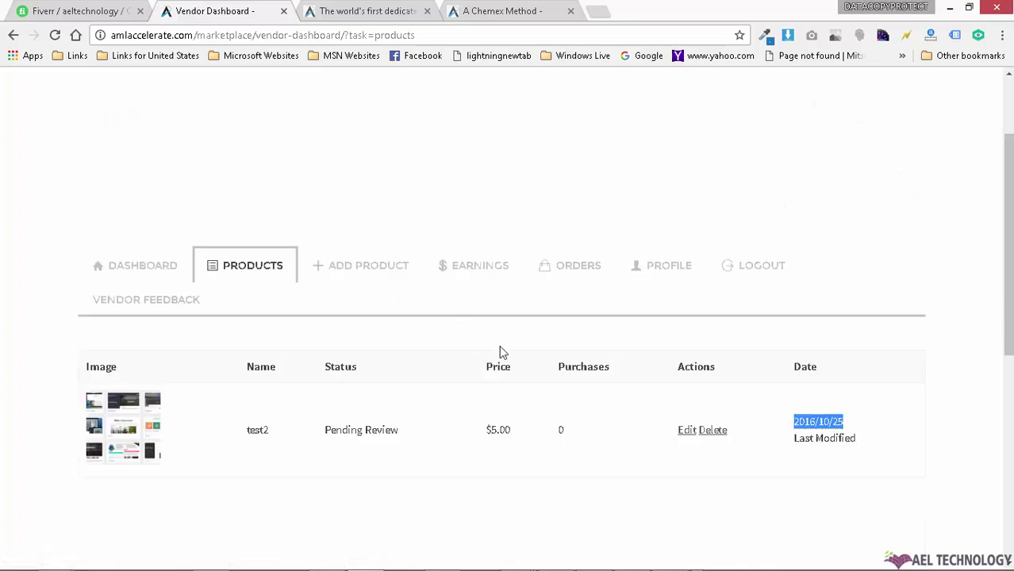
scroll(655, 204, up, 2)
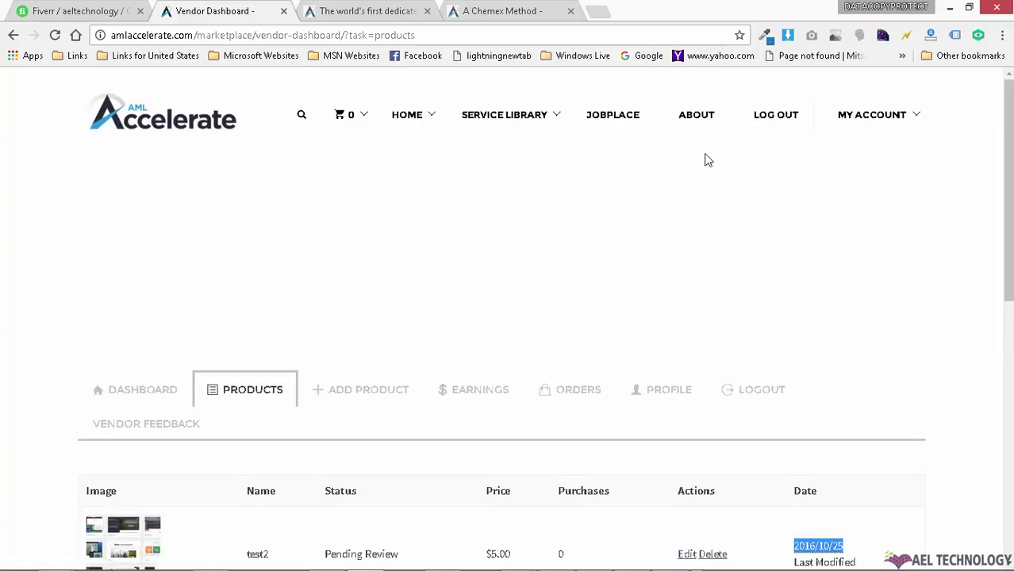
Step: Log out of the vendor account and log in with the administrator's saved username
click(770, 119)
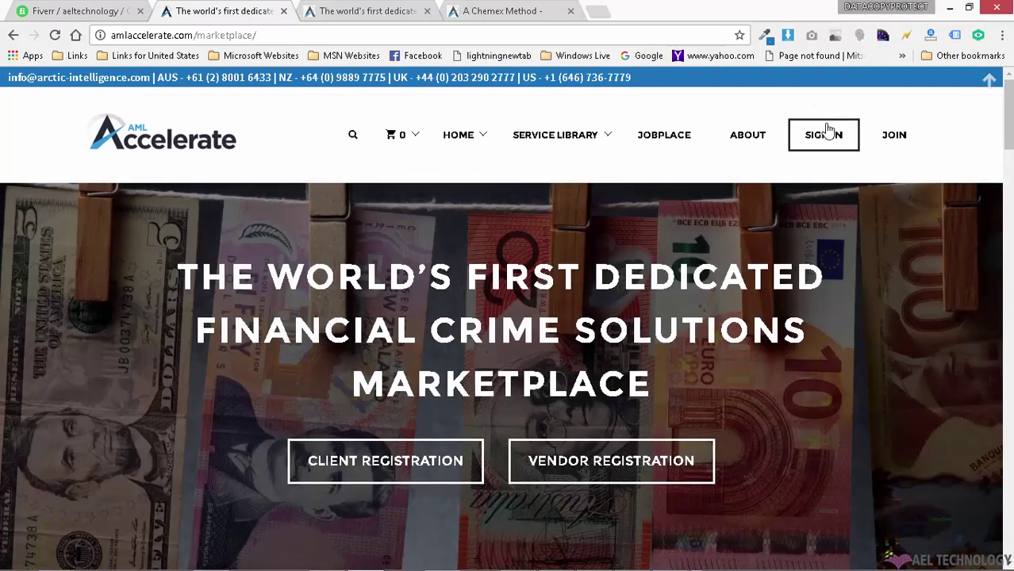
click(827, 131)
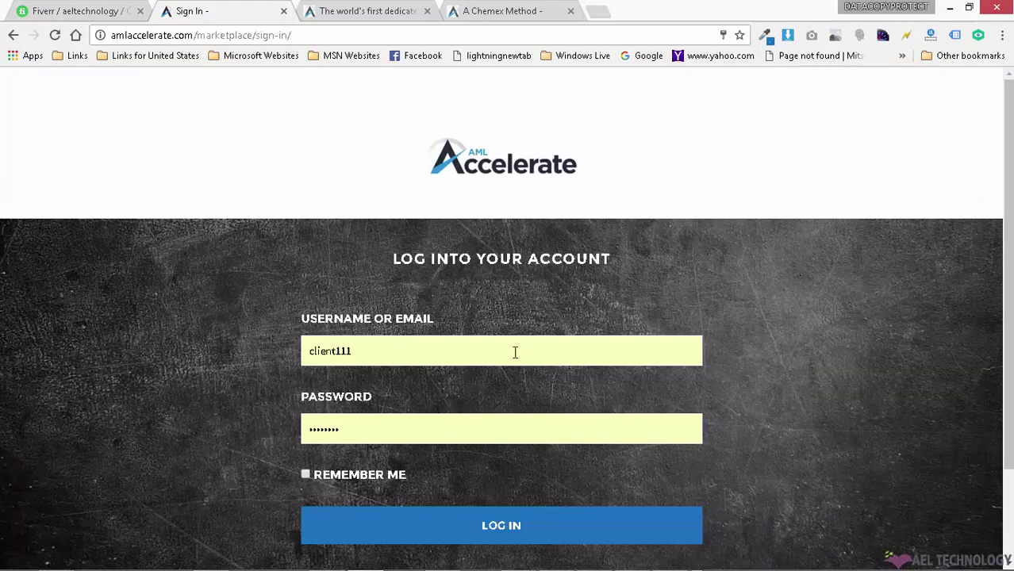
click(515, 352)
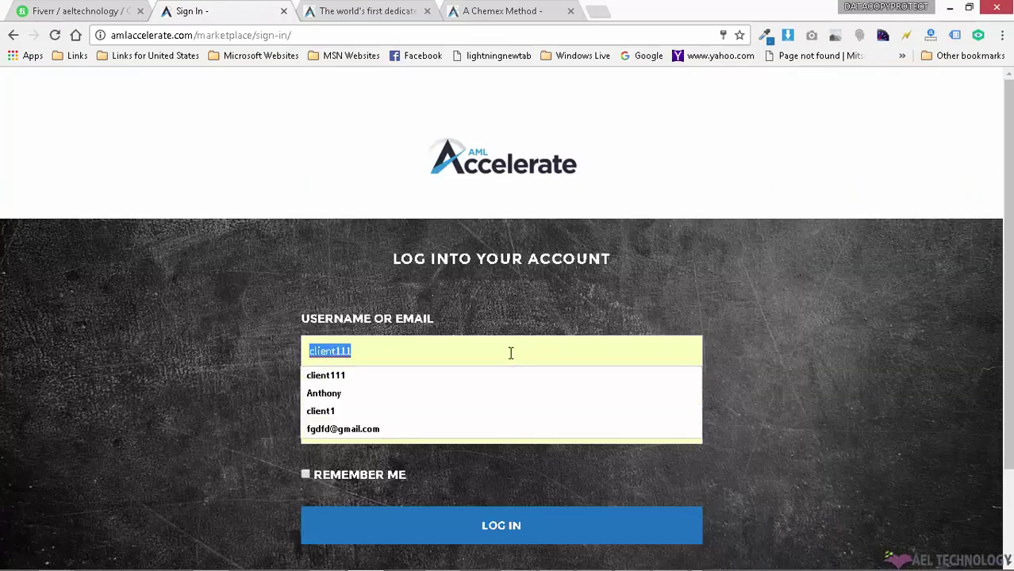
click(407, 393)
click(448, 526)
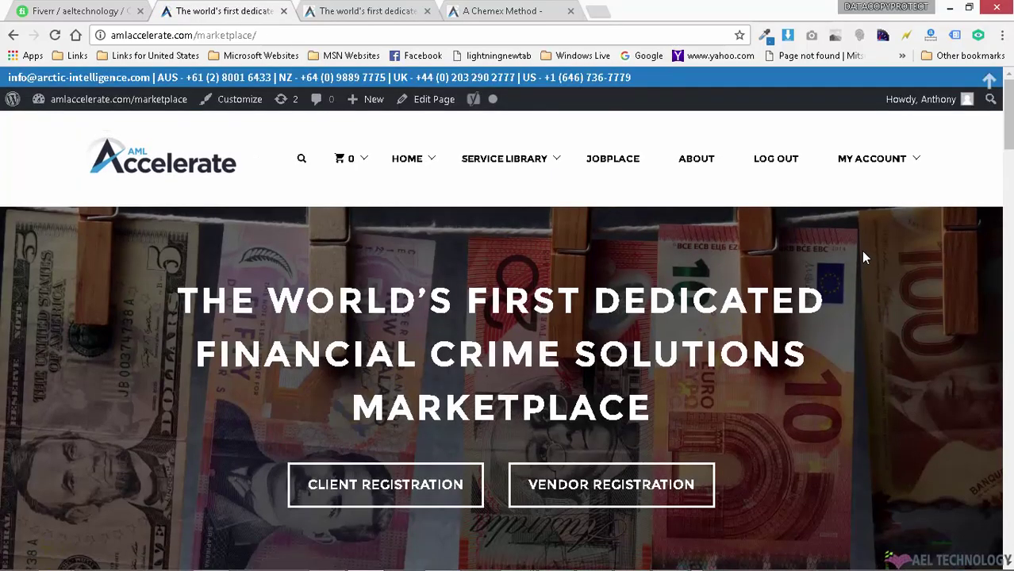
Step: Go to the WordPress dashboard and open EDD FES Vendors in a new tab
mouse_move(131, 105)
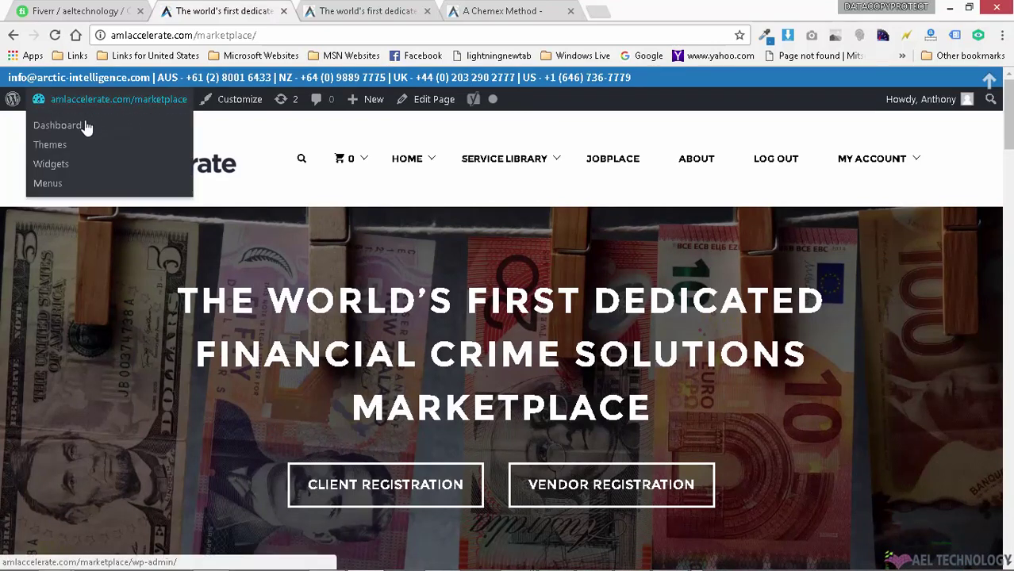
click(84, 125)
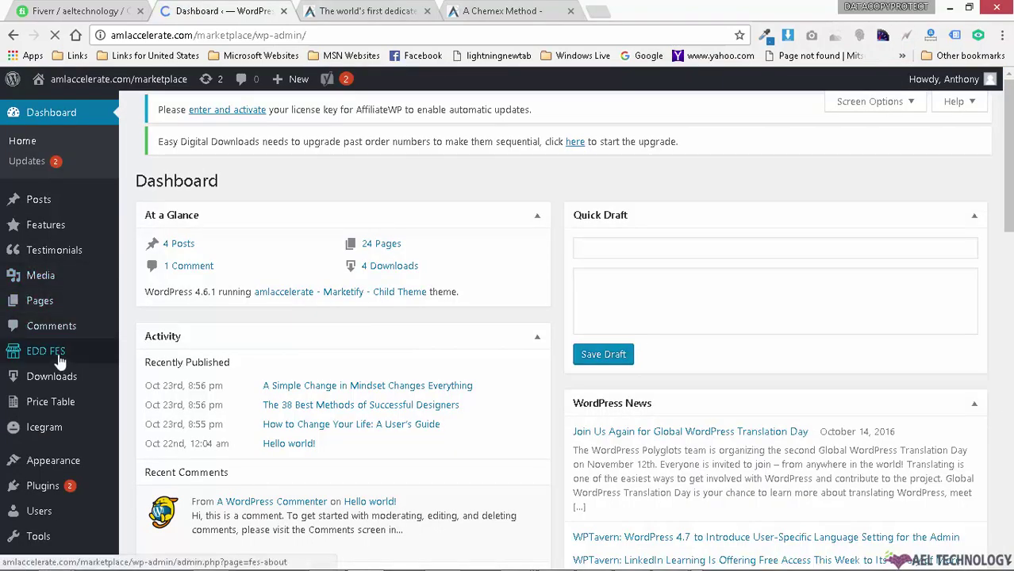
mouse_move(36, 357)
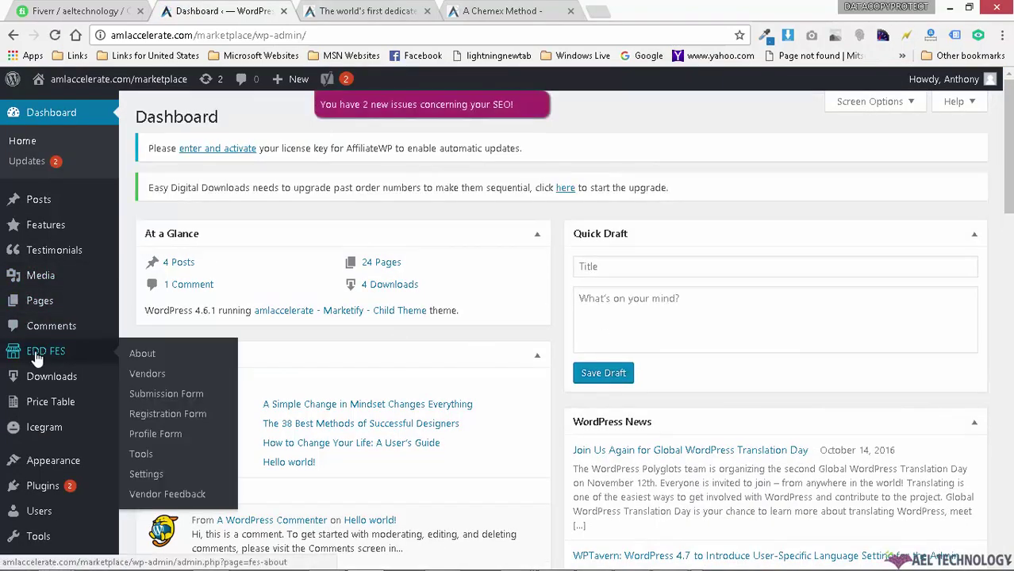
right_click(161, 379)
click(178, 386)
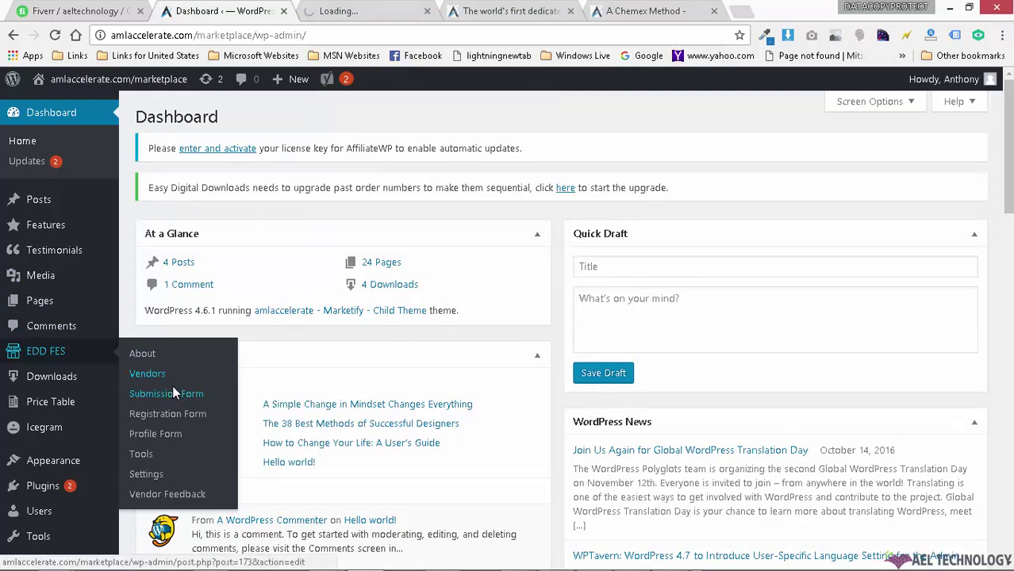
Step: Open Downloads > All Downloads in a new tab, then view the FES Vendors list
mouse_move(15, 383)
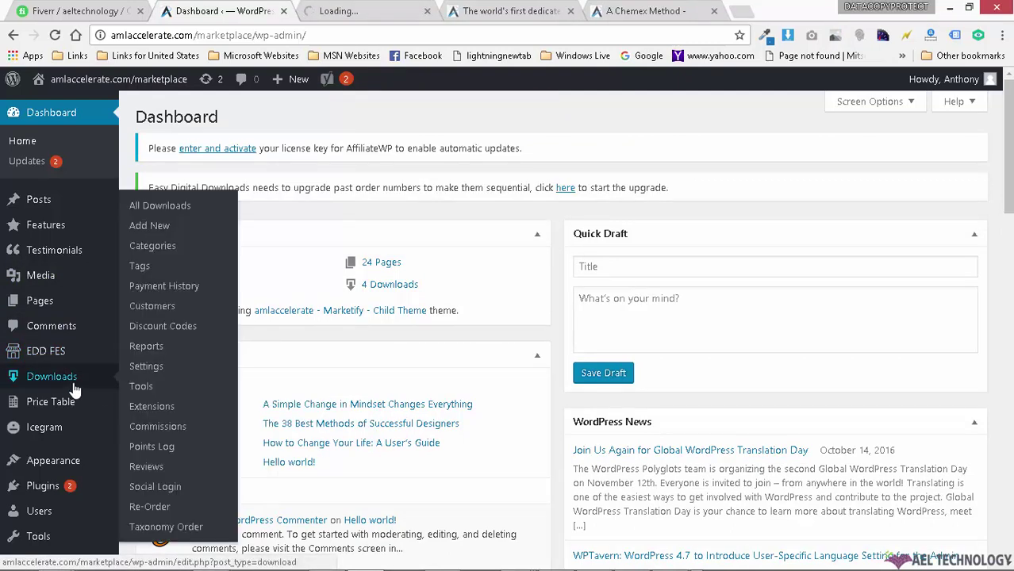
right_click(152, 214)
click(171, 222)
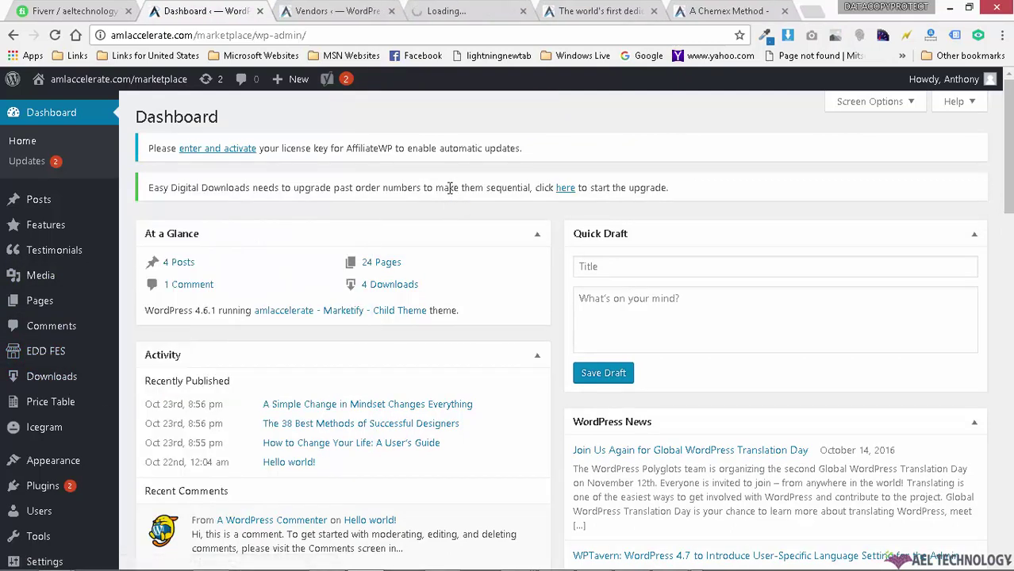
click(347, 11)
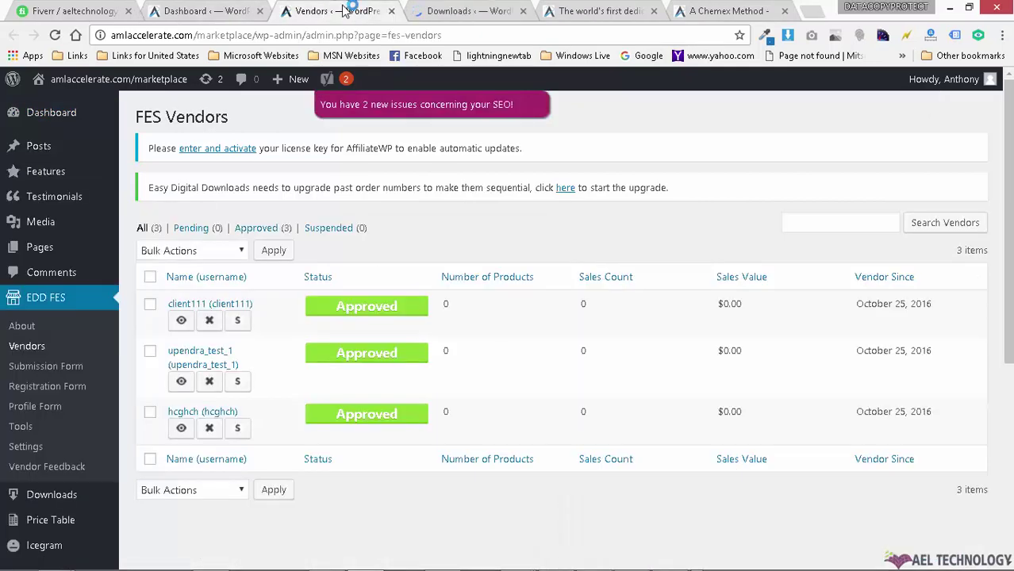
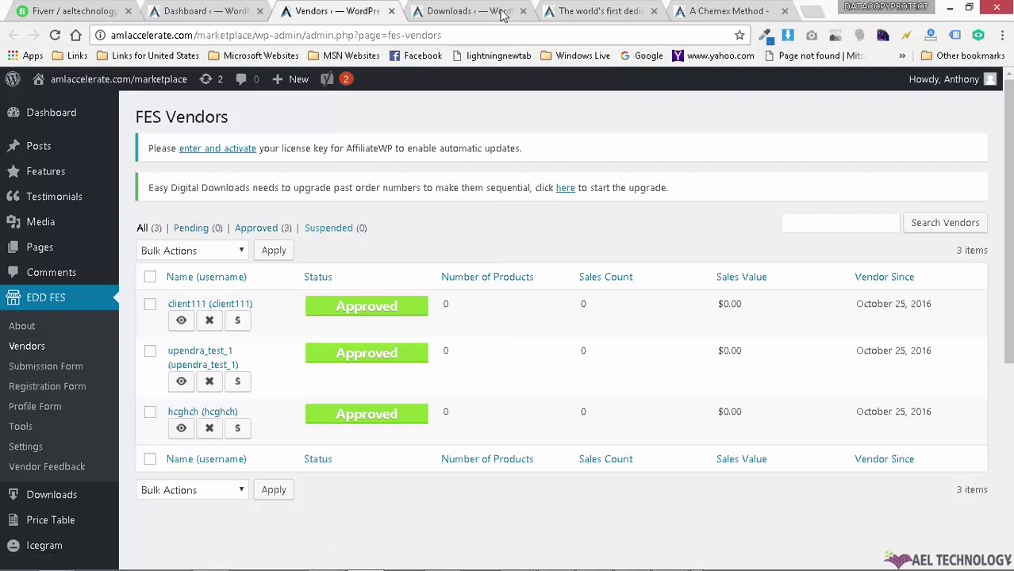
Step: From the Downloads list, open the marketplace site from Visit Site in a new tab
click(468, 11)
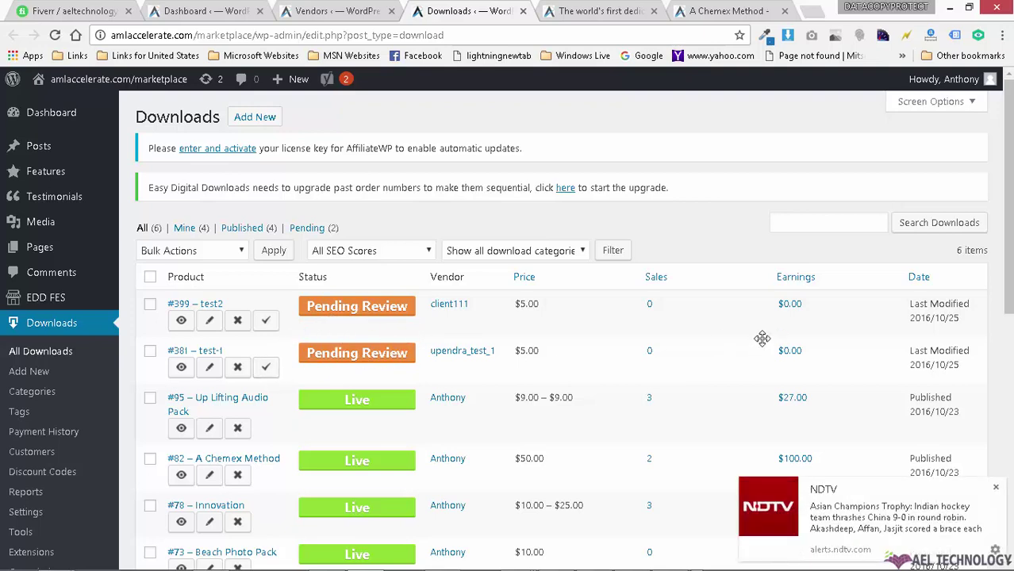
mouse_move(119, 78)
right_click(80, 107)
click(131, 113)
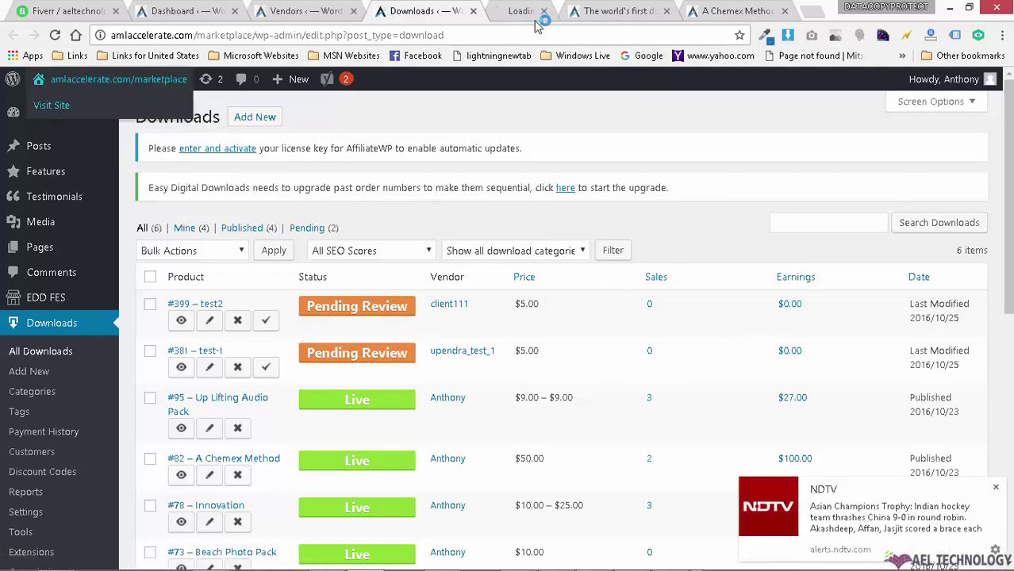
click(508, 10)
click(611, 11)
click(530, 8)
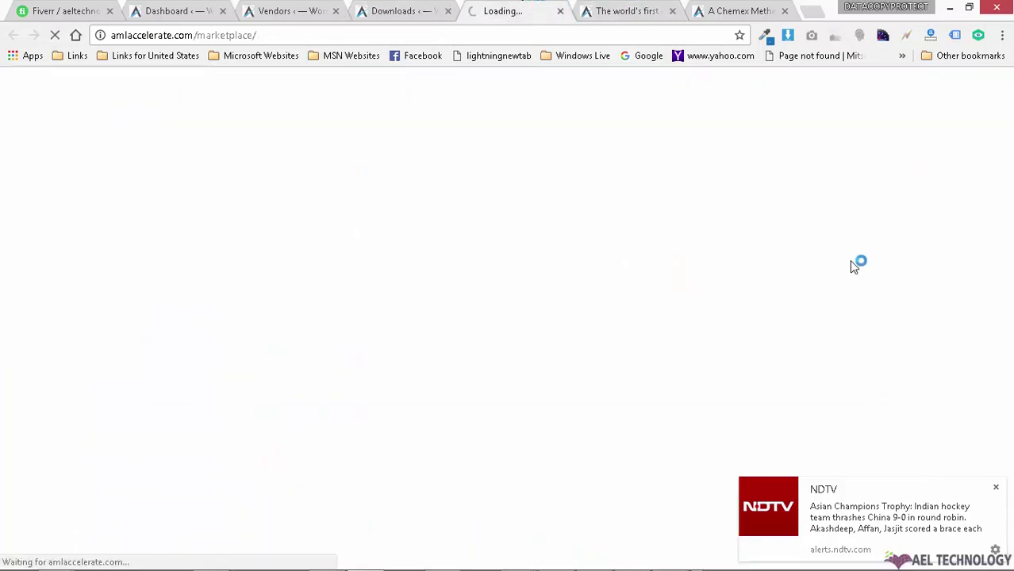
Step: Close the duplicate and A Chemex Method tabs, browse the homepage, and return to Downloads
click(672, 11)
click(671, 11)
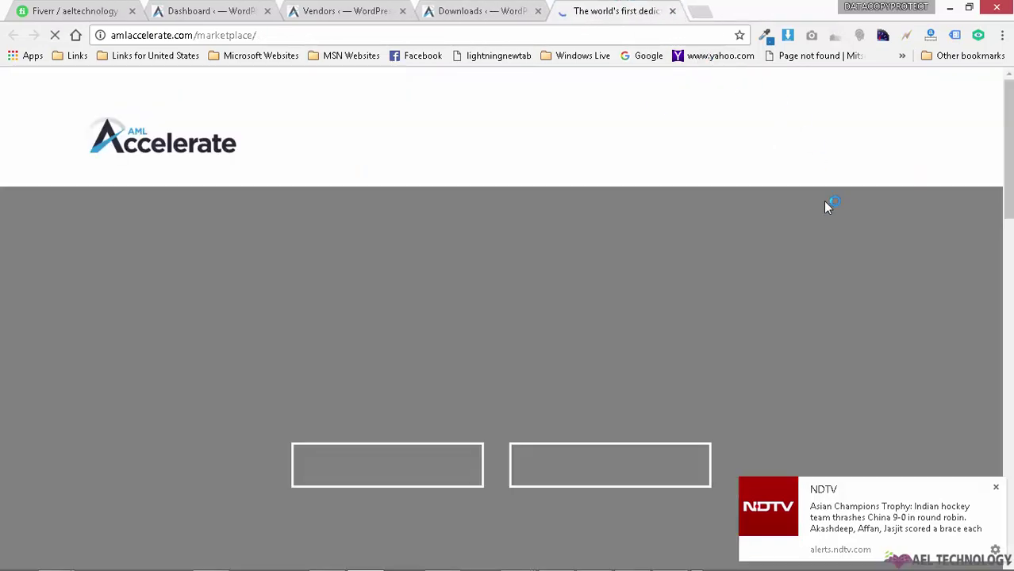
scroll(893, 265, down, 5)
click(995, 488)
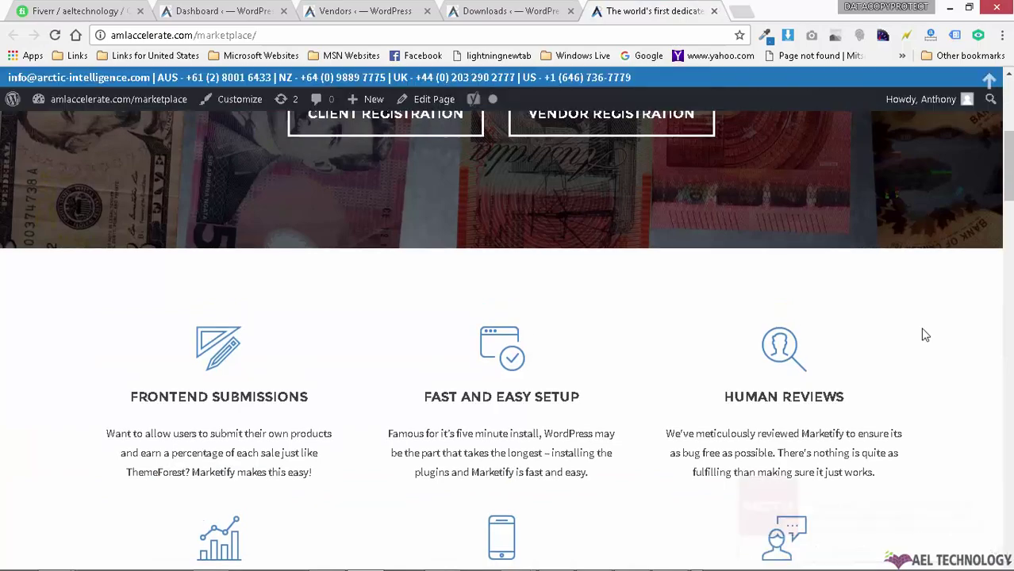
scroll(923, 333, down, 10)
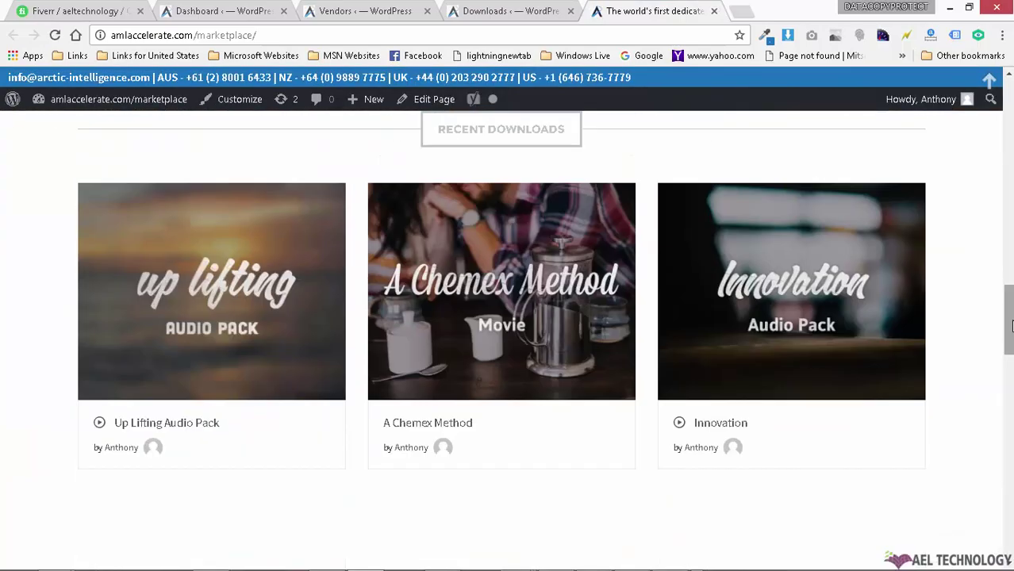
drag(1009, 322, 1009, 261)
scroll(982, 310, up, 5)
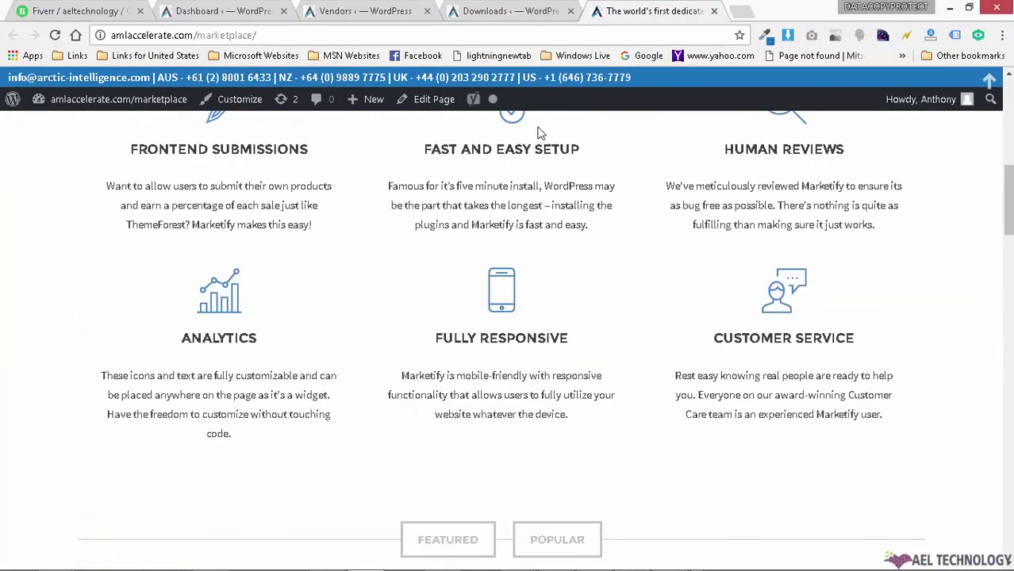
click(517, 12)
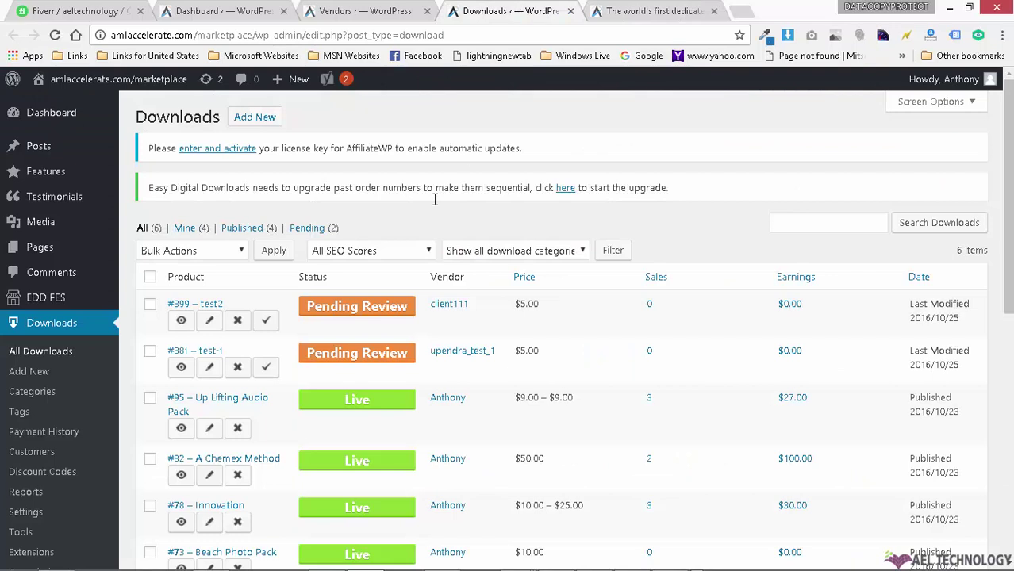
Step: Approve the pending #381 test-1 download, then go back to the marketplace tab
click(267, 373)
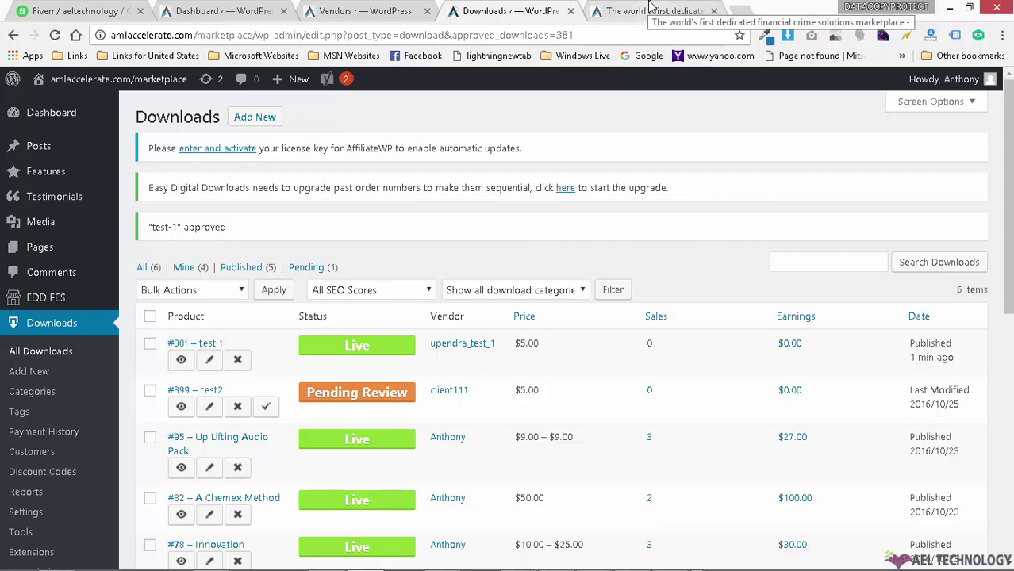
click(650, 9)
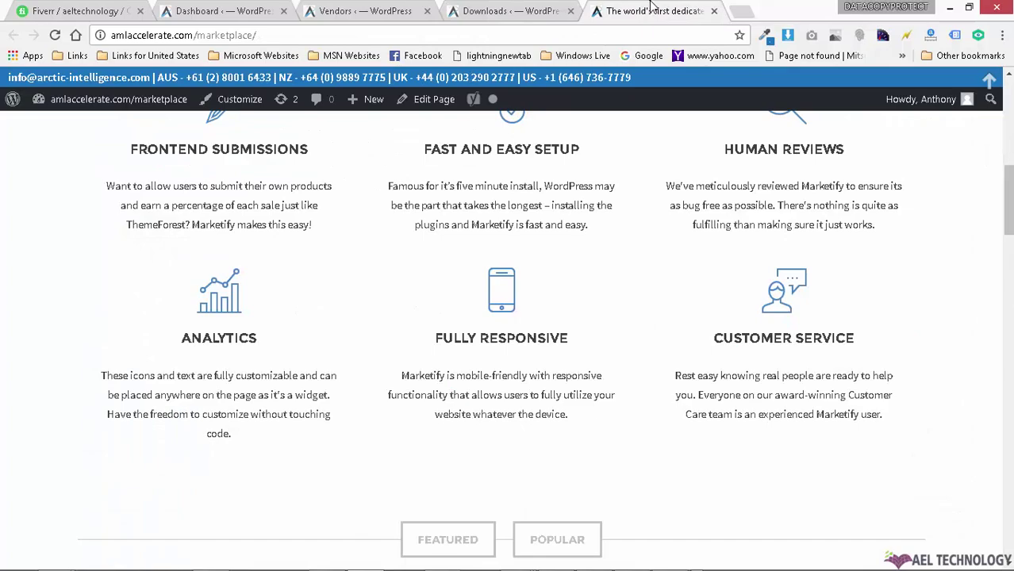
Step: Reload the homepage, find test-1 in Recent Downloads, and check upendra_test_1's vendor page
click(55, 35)
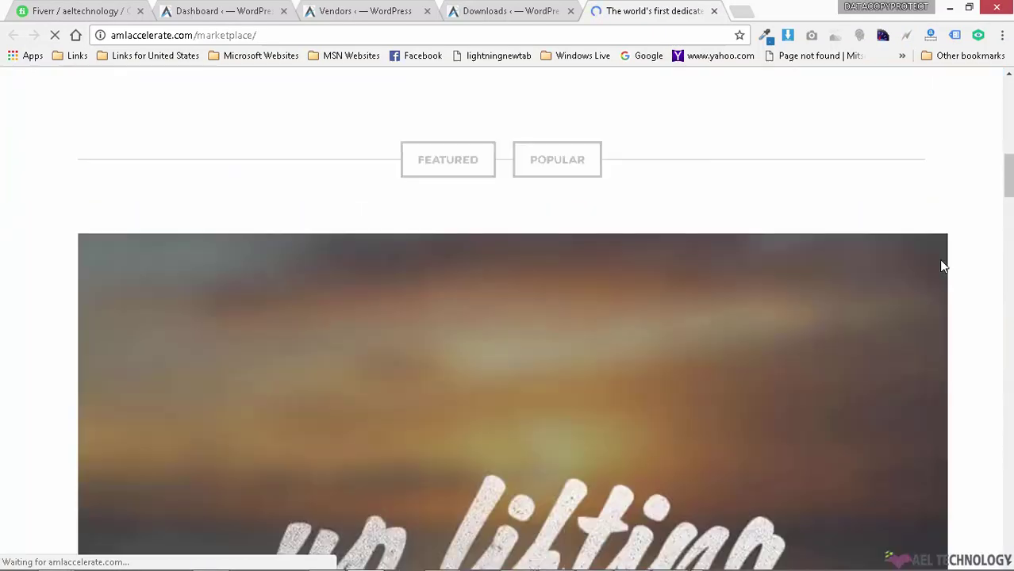
scroll(943, 266, down, 10)
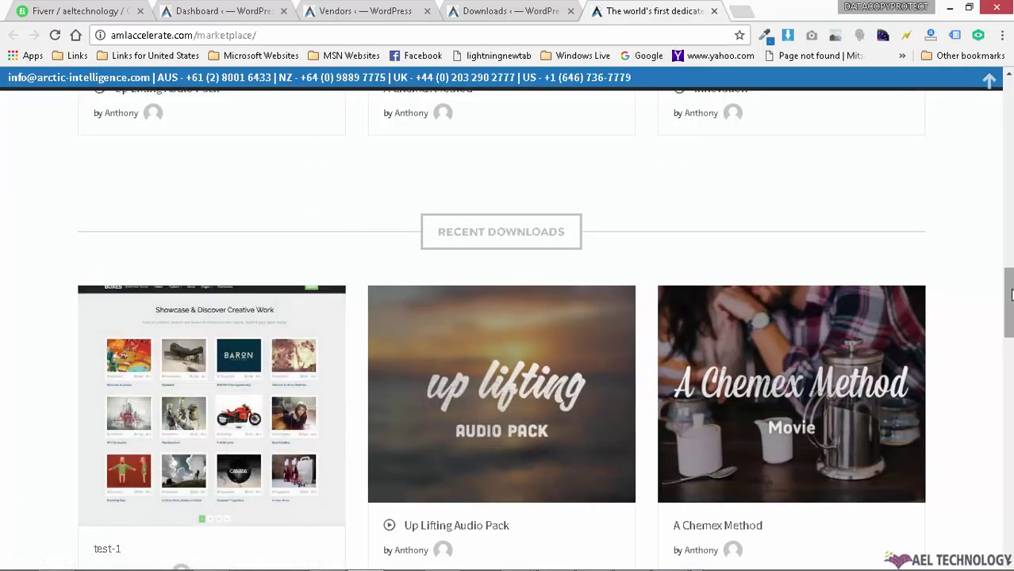
scroll(955, 272, down, 1)
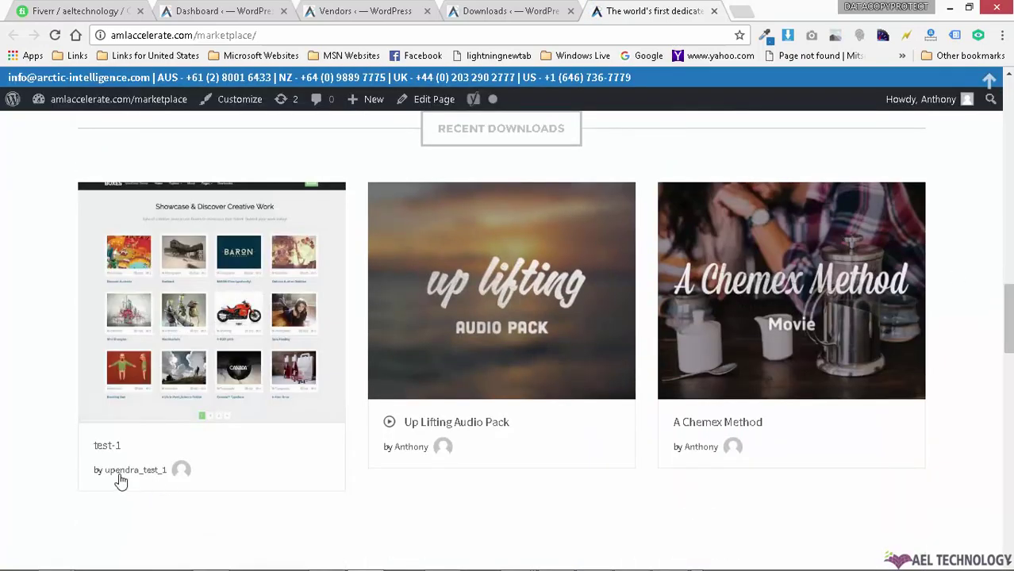
mouse_move(268, 270)
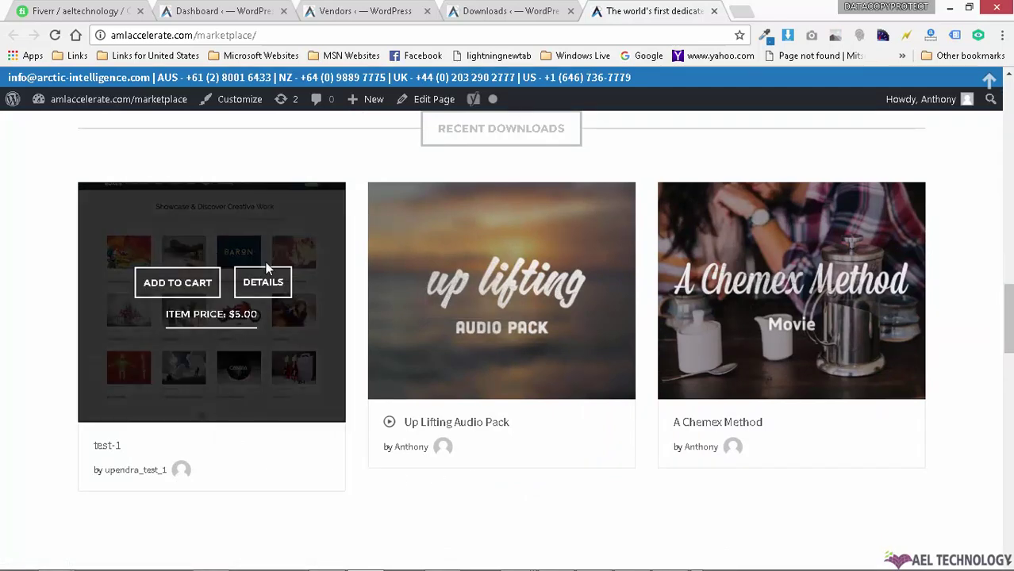
scroll(851, 335, down, 1)
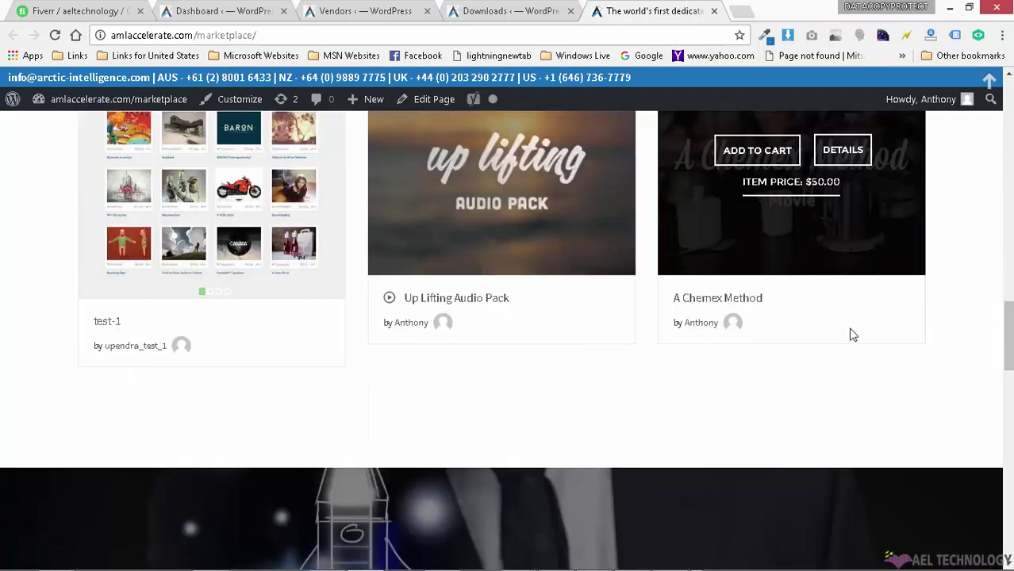
click(133, 349)
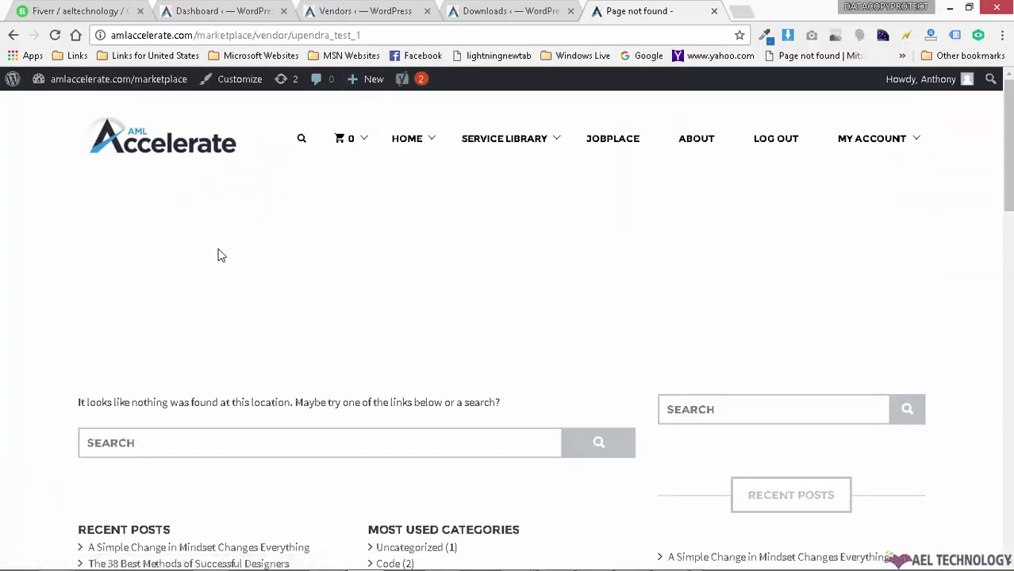
click(14, 35)
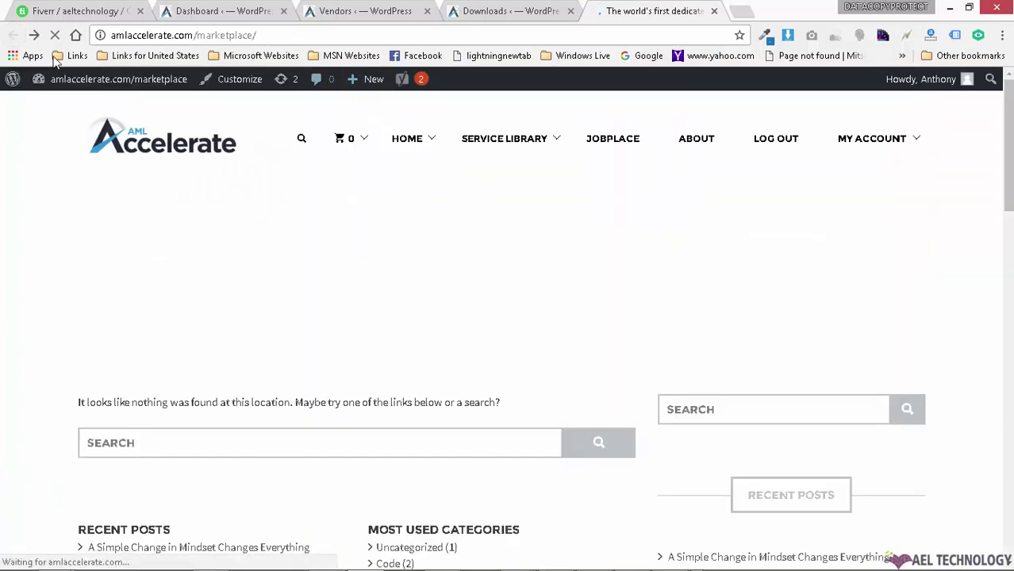
Step: Open the test-1 details page and review its $5.00 price, cart option and review form
scroll(453, 301, down, 10)
scroll(457, 292, up, 3)
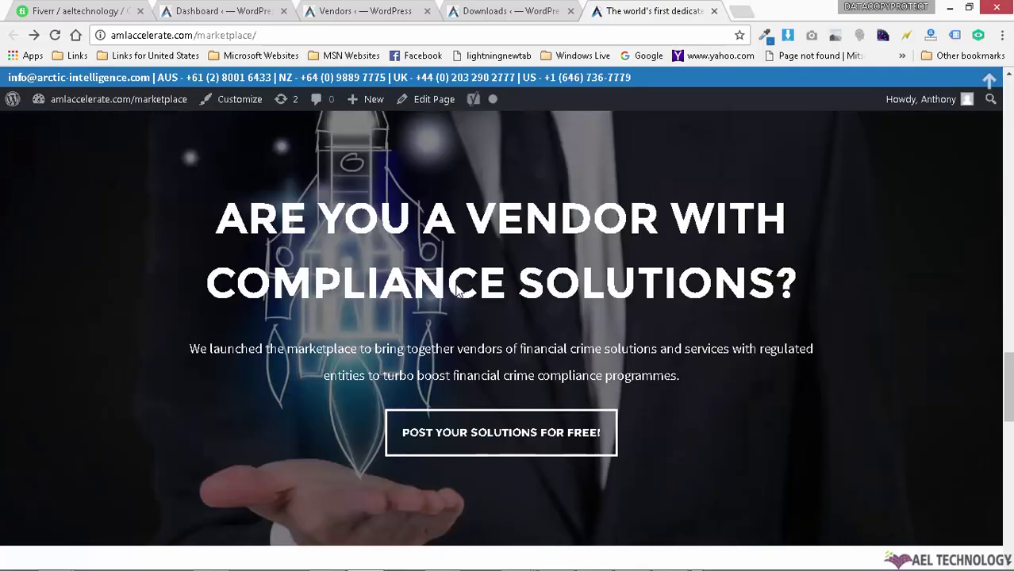
scroll(457, 292, up, 5)
click(262, 284)
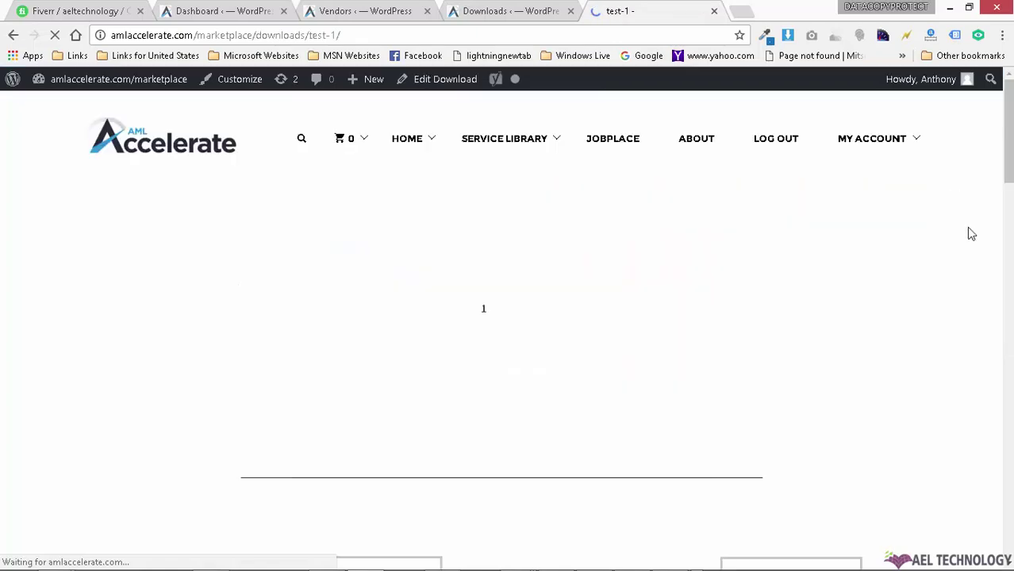
scroll(911, 268, down, 2)
scroll(441, 373, down, 10)
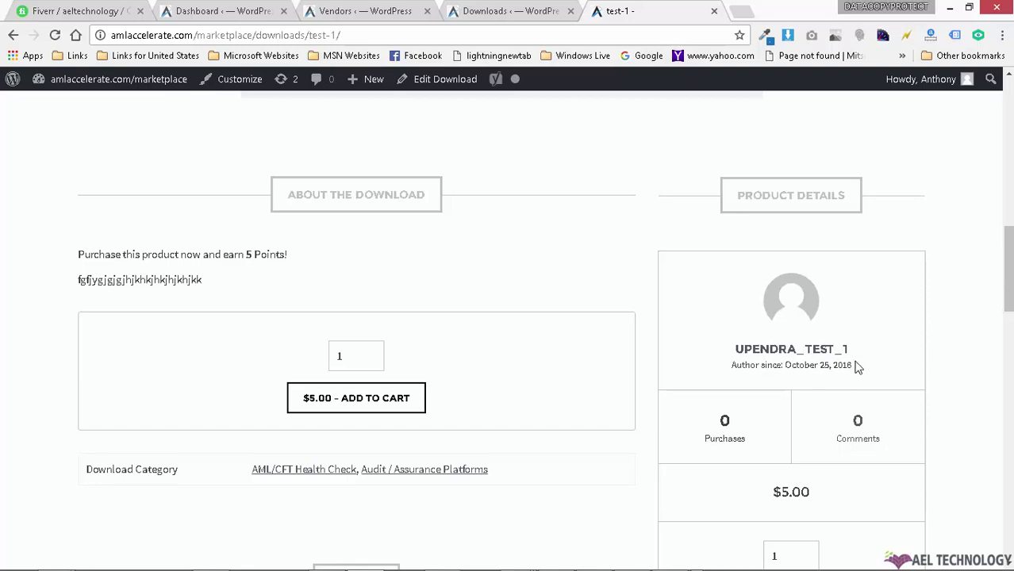
scroll(857, 367, down, 6)
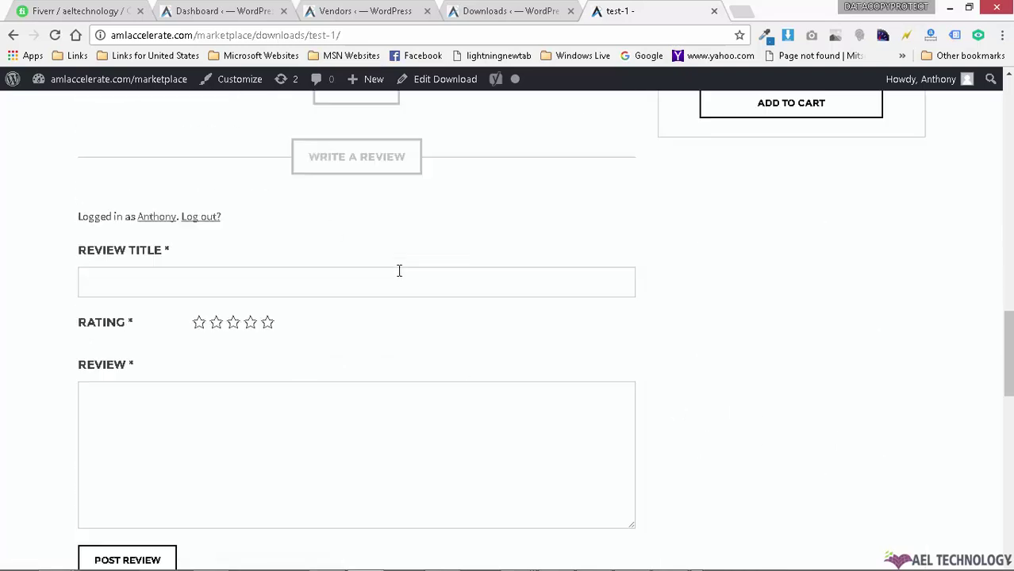
scroll(842, 425, down, 4)
scroll(842, 425, up, 15)
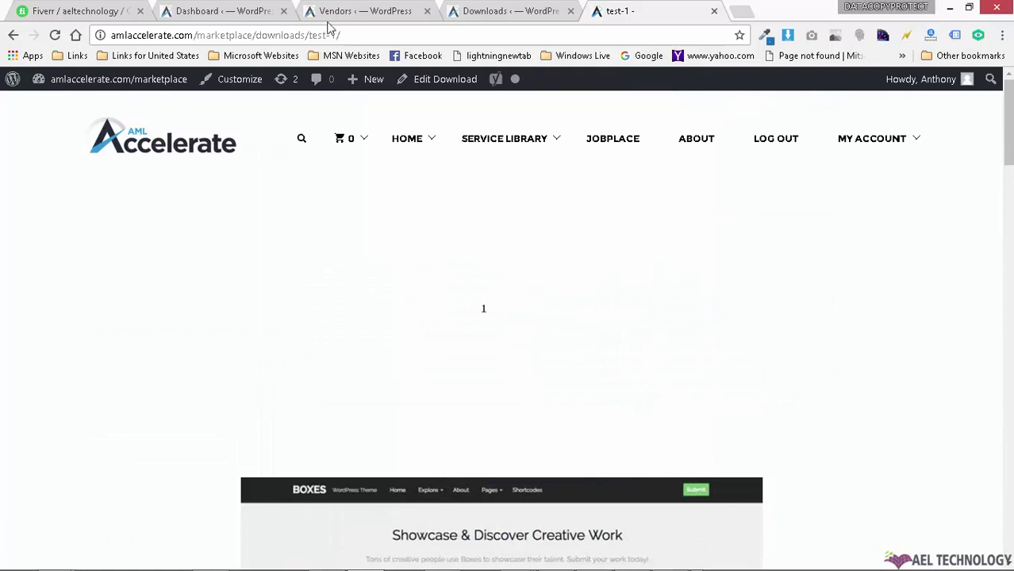
Step: Approve the #399 test2 download and reload the marketplace homepage
click(468, 10)
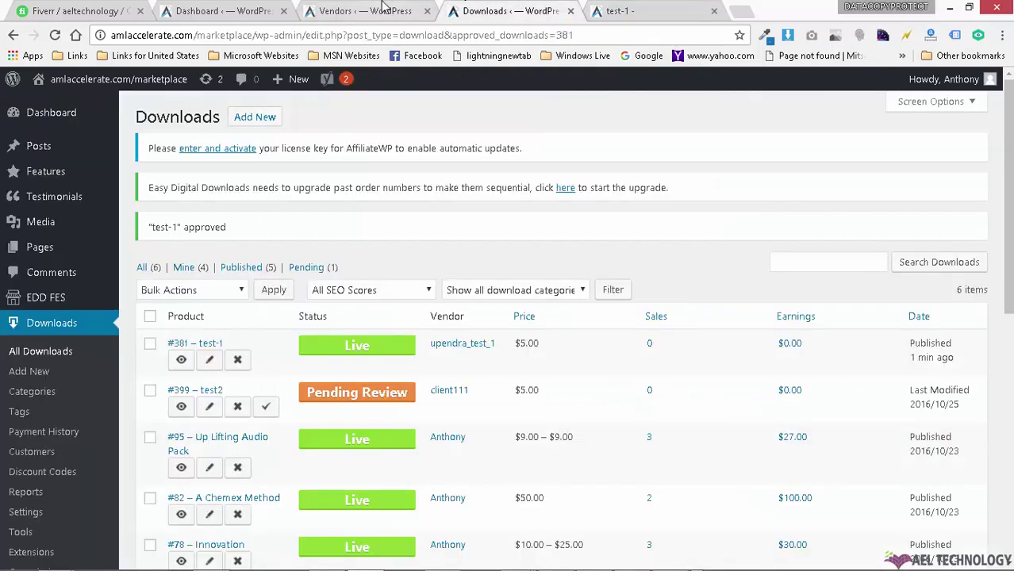
click(268, 409)
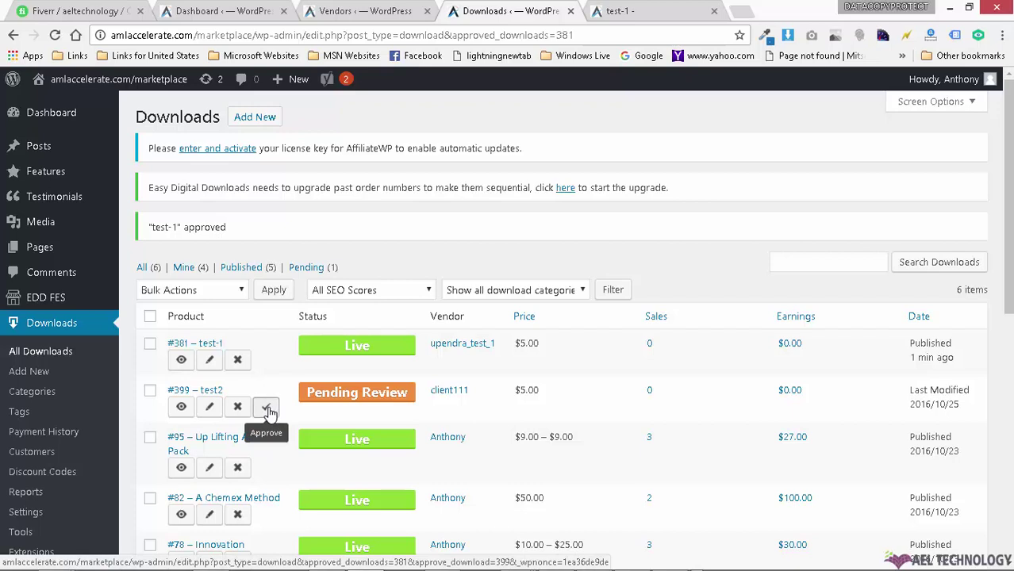
click(622, 10)
key(F5)
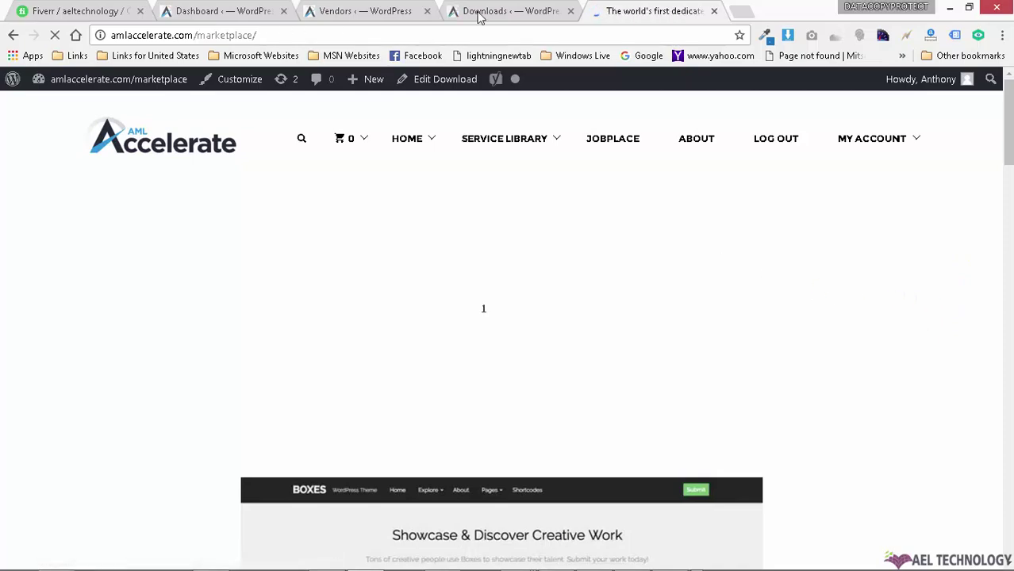
Step: Find test2 in Recent Downloads, try client111's vendor page, and return home
scroll(895, 216, down, 15)
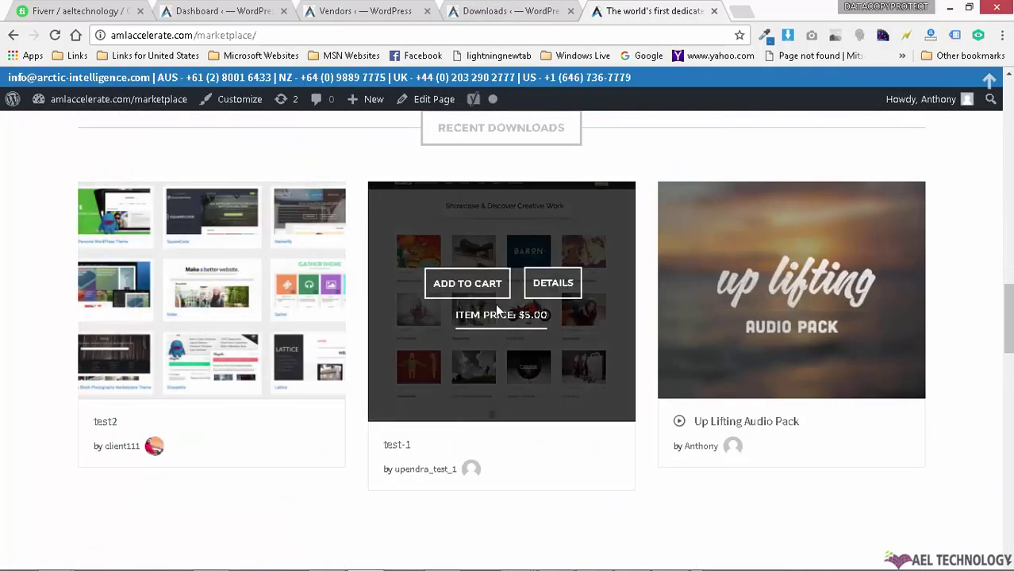
click(127, 449)
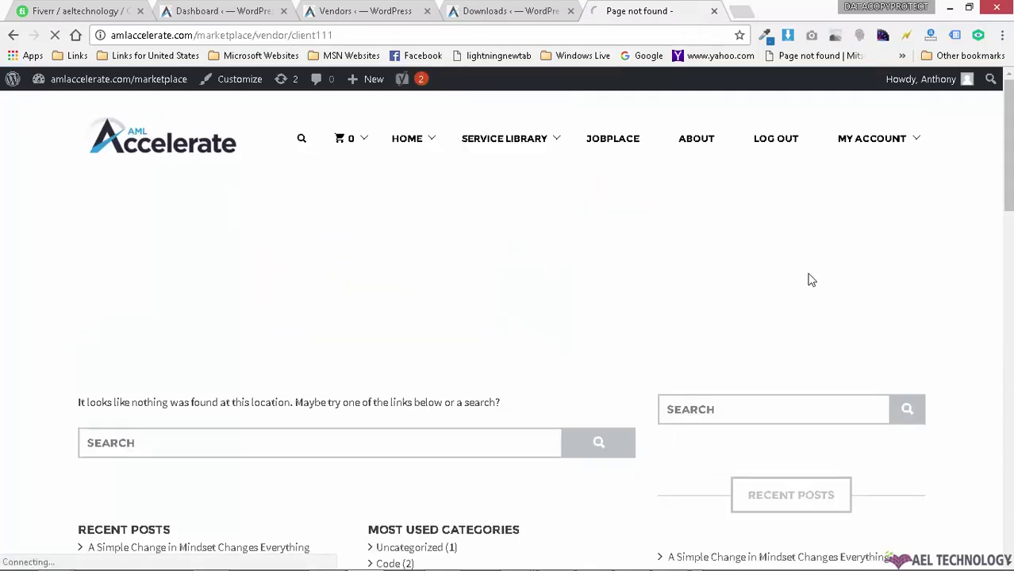
click(200, 155)
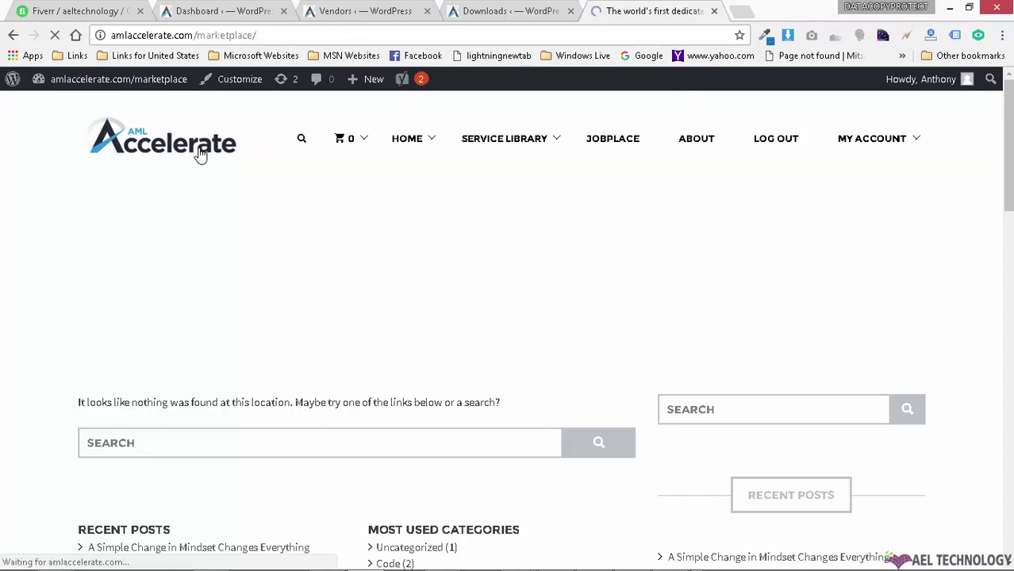
scroll(898, 238, down, 15)
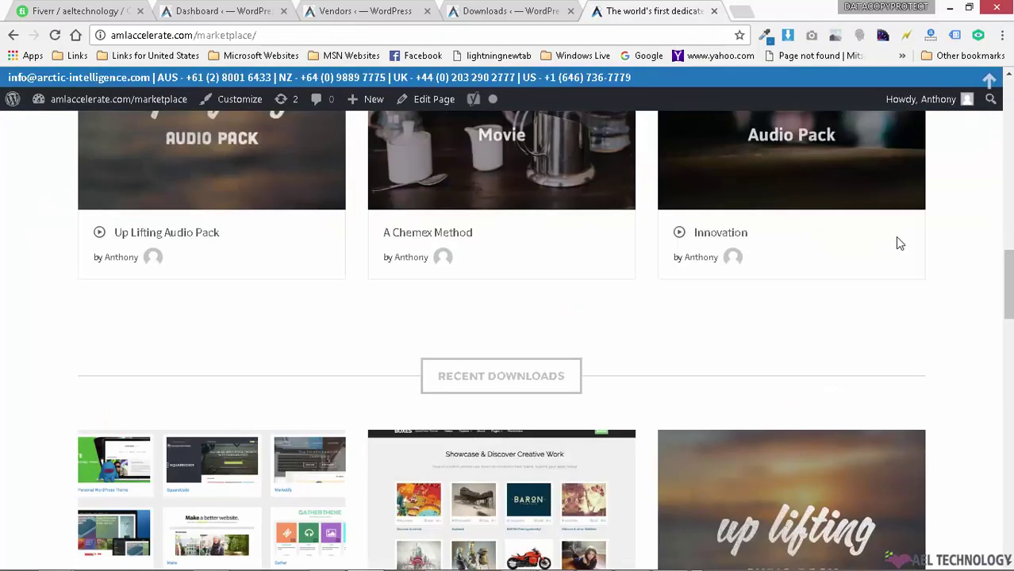
scroll(899, 244, down, 5)
scroll(214, 277, up, 2)
Step: Review the test2 product page, priced $5.00 from client111
click(267, 279)
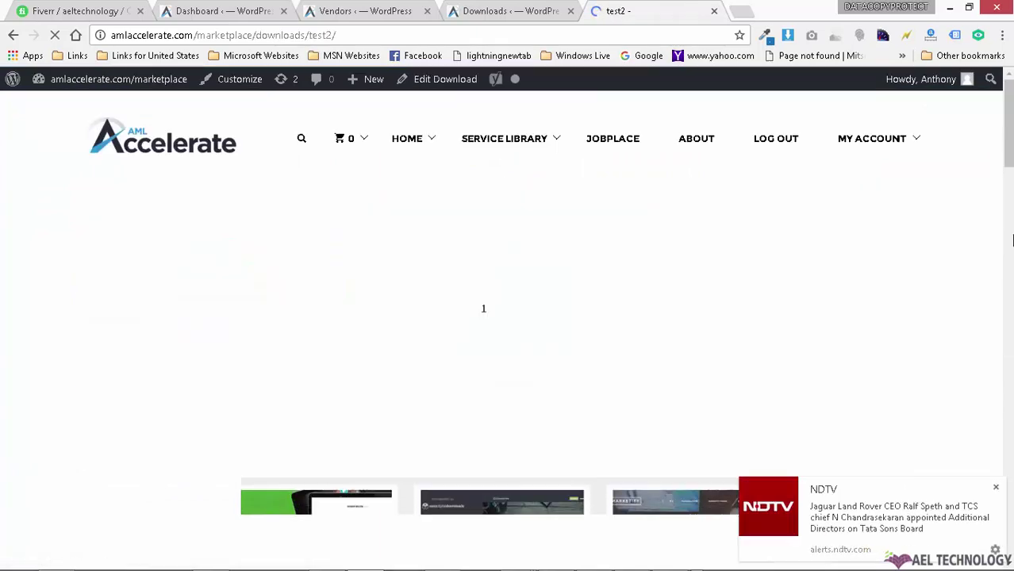
scroll(952, 246, down, 6)
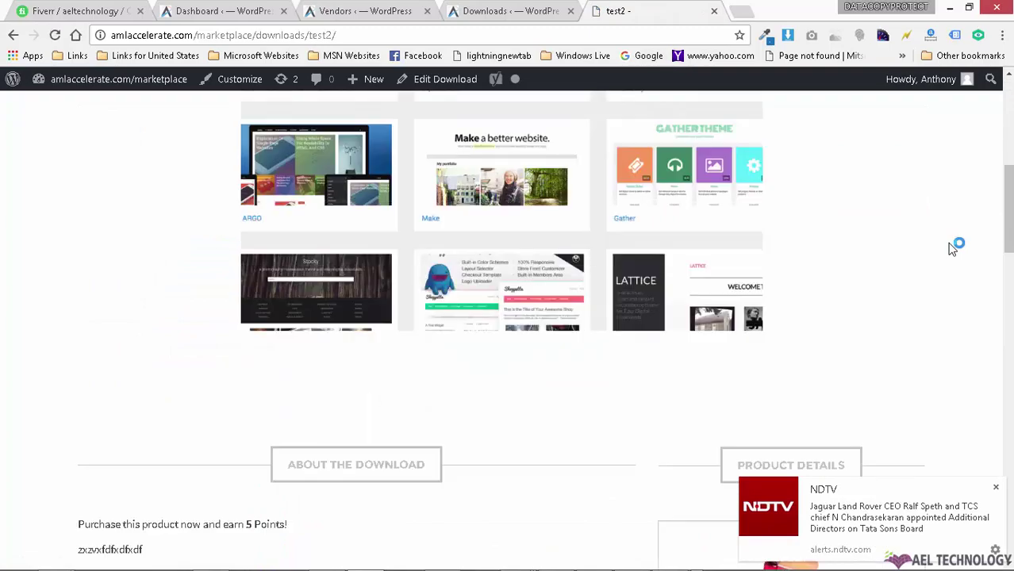
scroll(952, 247, down, 6)
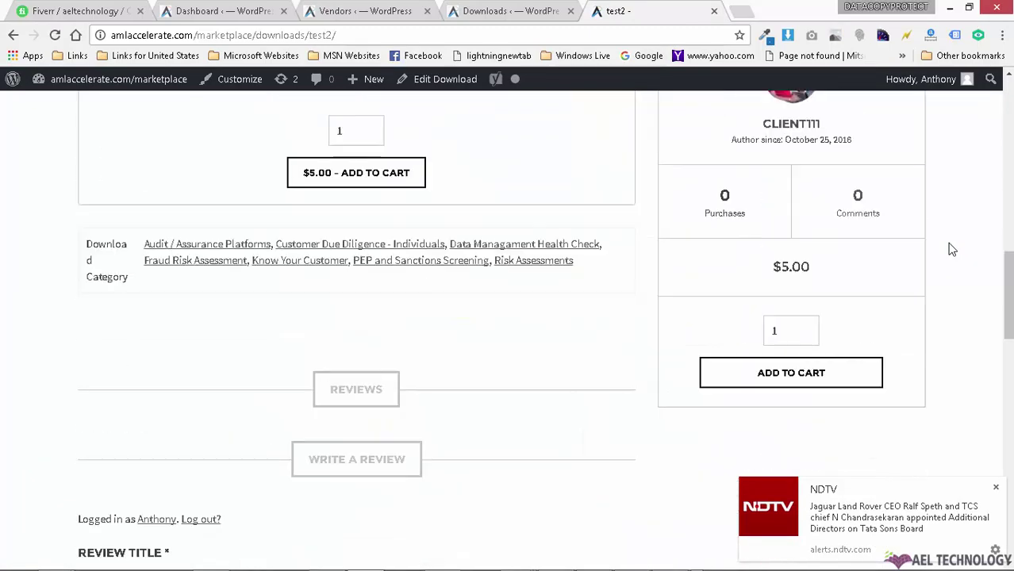
scroll(458, 369, up, 15)
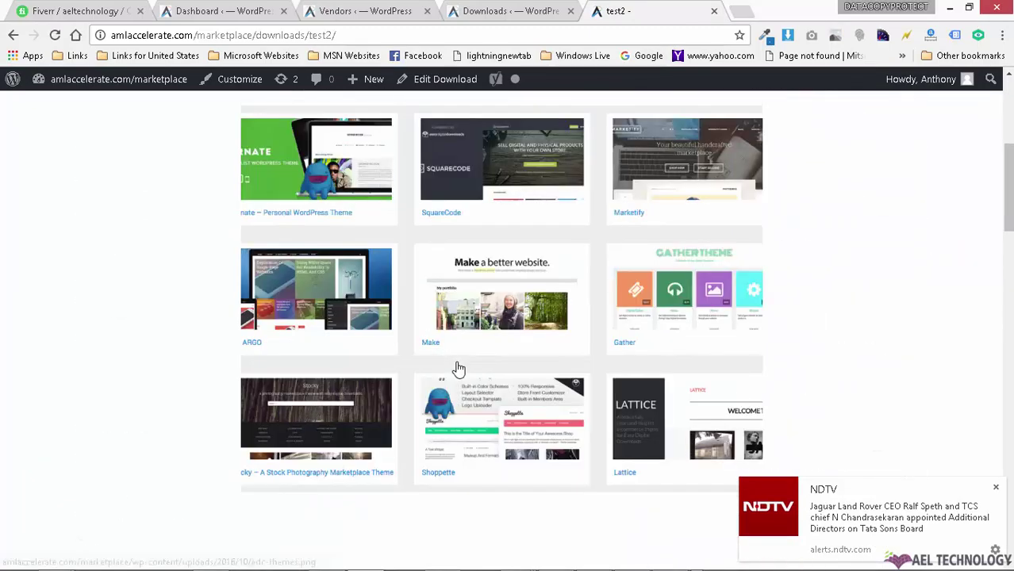
scroll(675, 290, down, 14)
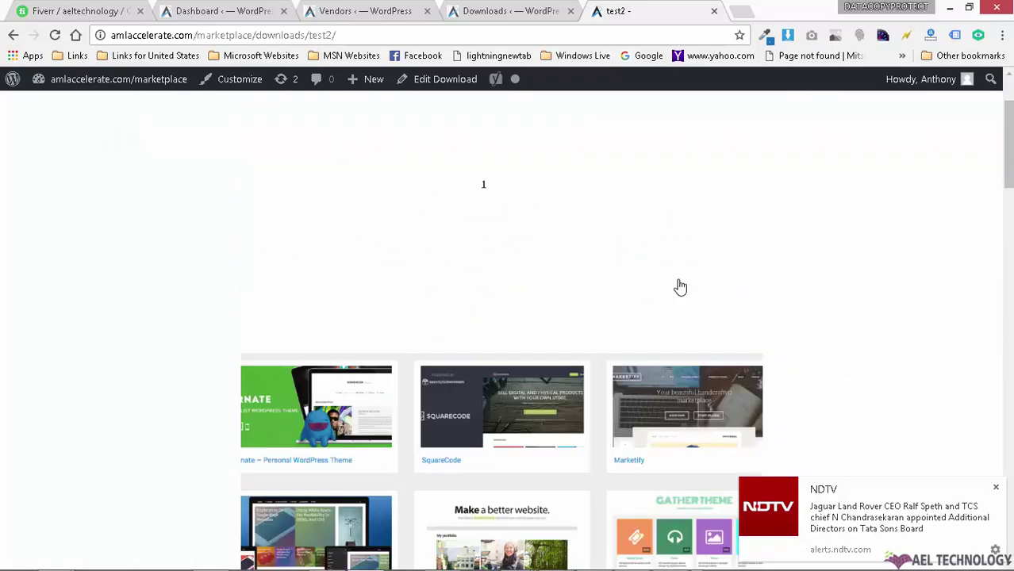
scroll(682, 292, up, 5)
scroll(687, 296, up, 10)
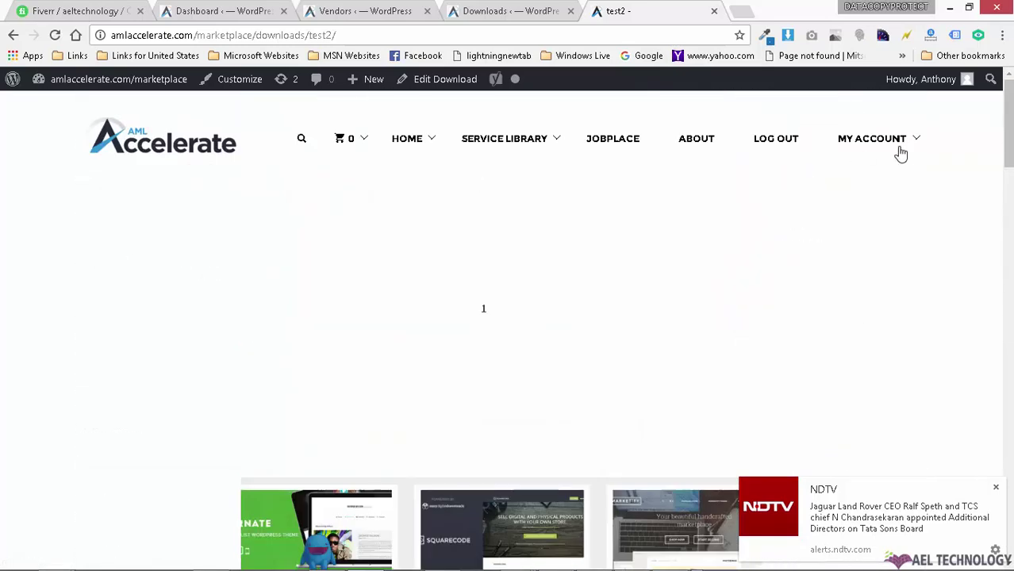
Step: Log out of the admin account from the Howdy menu
mouse_move(921, 79)
click(882, 155)
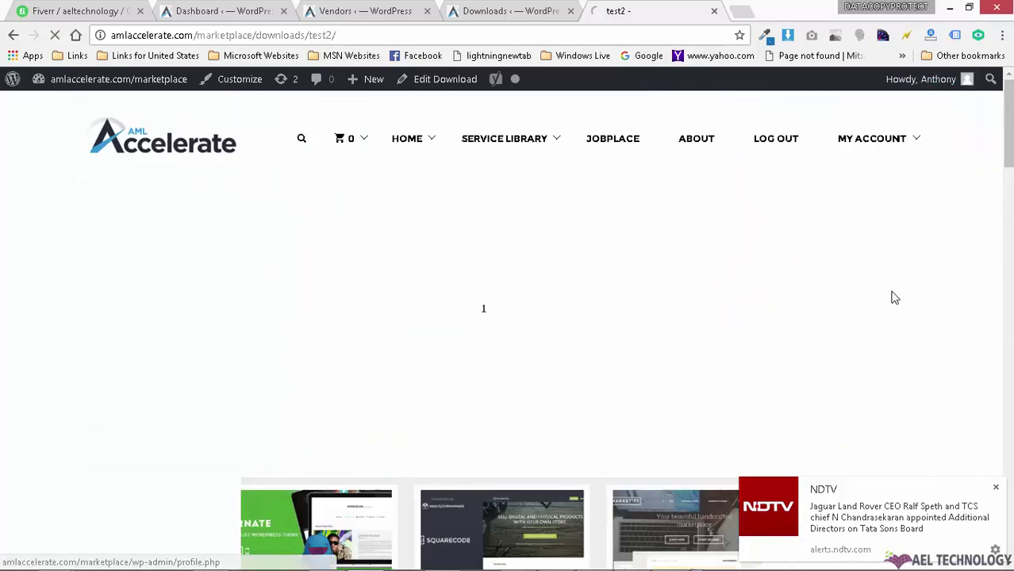
click(994, 484)
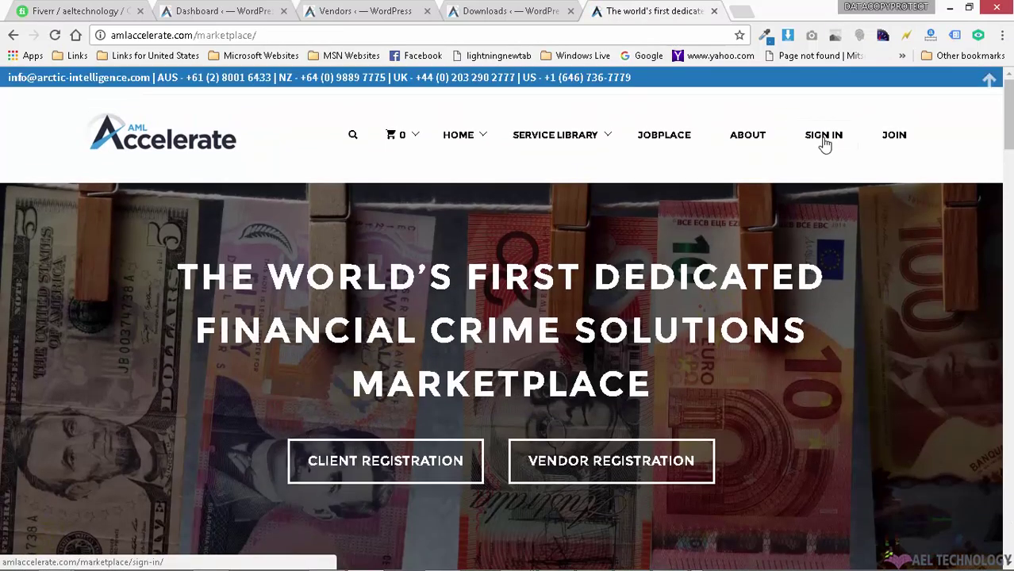
Step: Sign in with the saved test client login, then open My Account > Become an Vendor
click(823, 139)
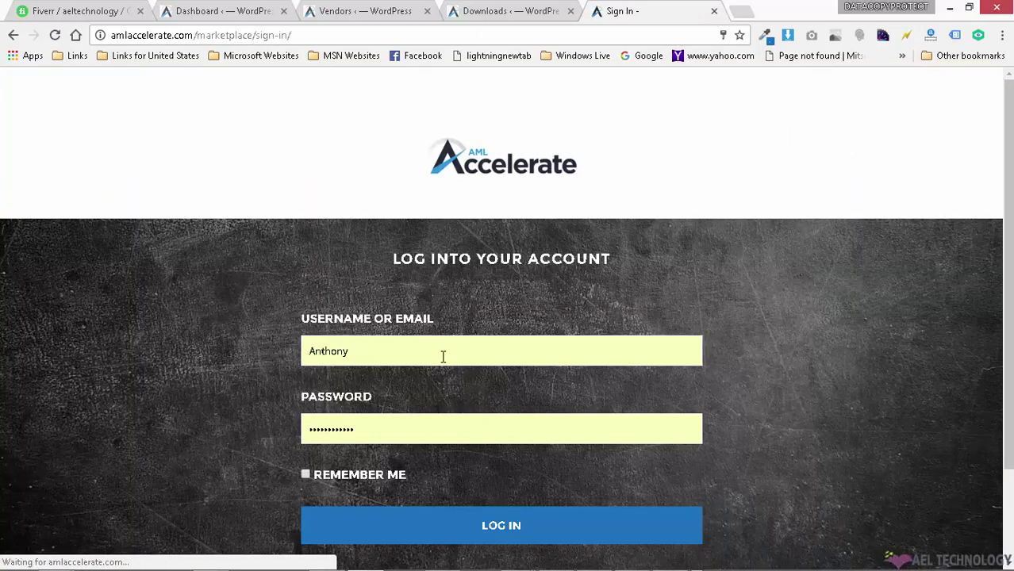
click(443, 356)
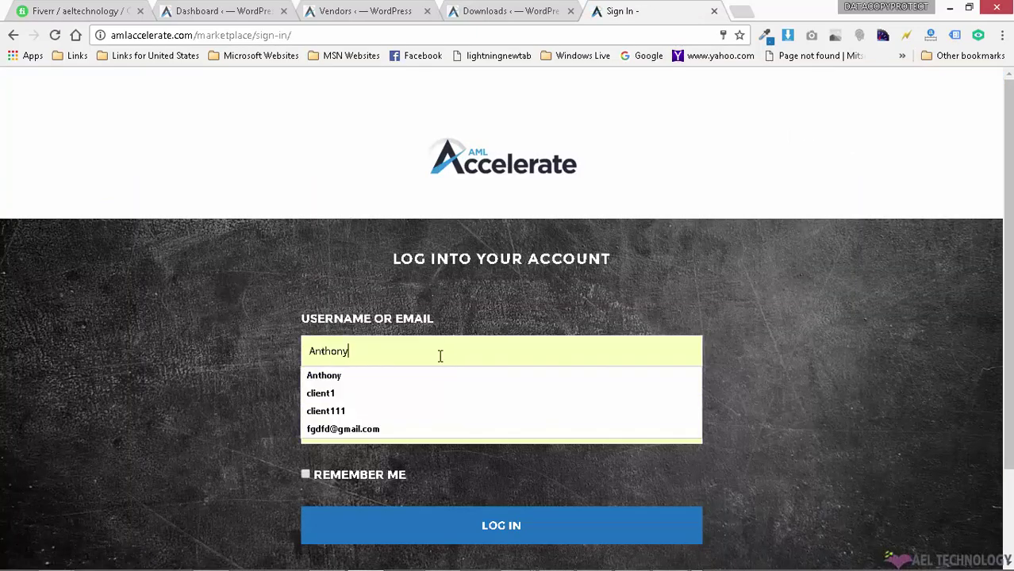
click(343, 408)
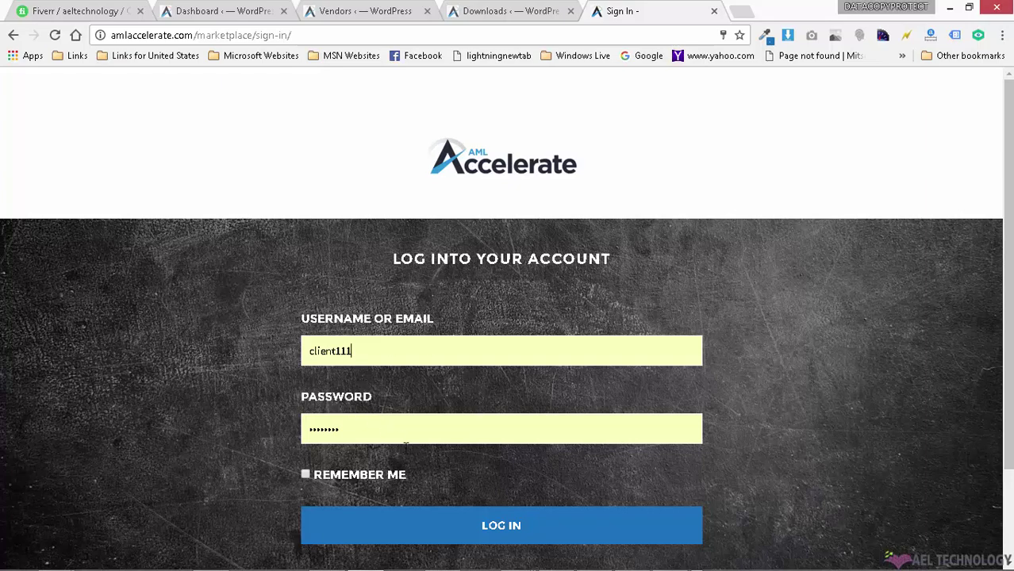
click(444, 523)
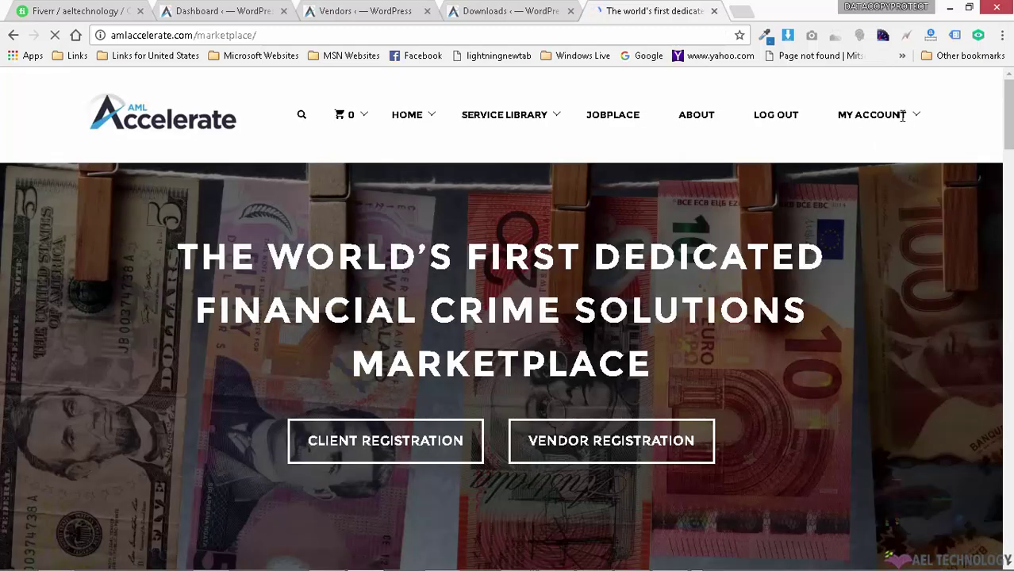
mouse_move(901, 126)
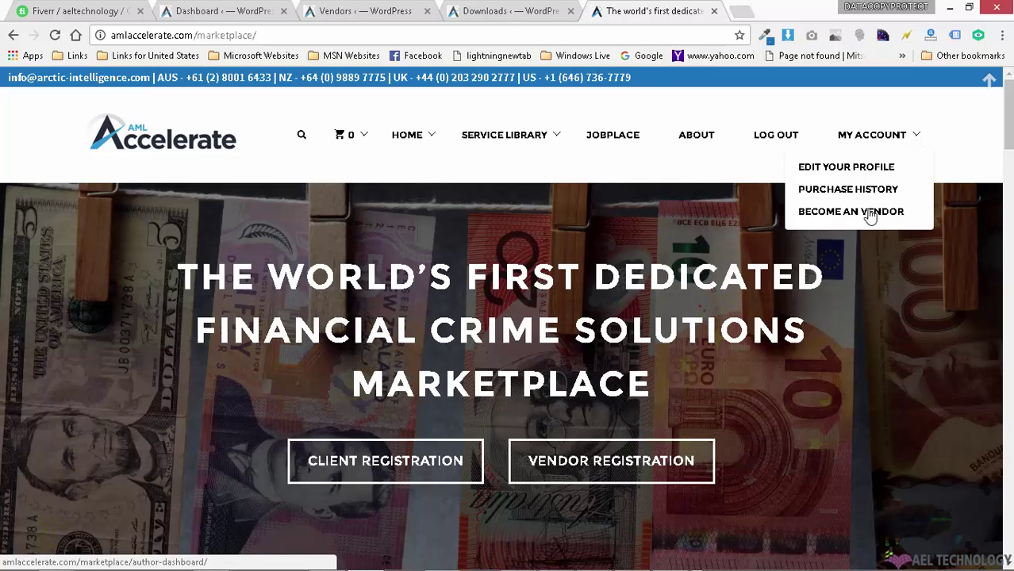
click(870, 212)
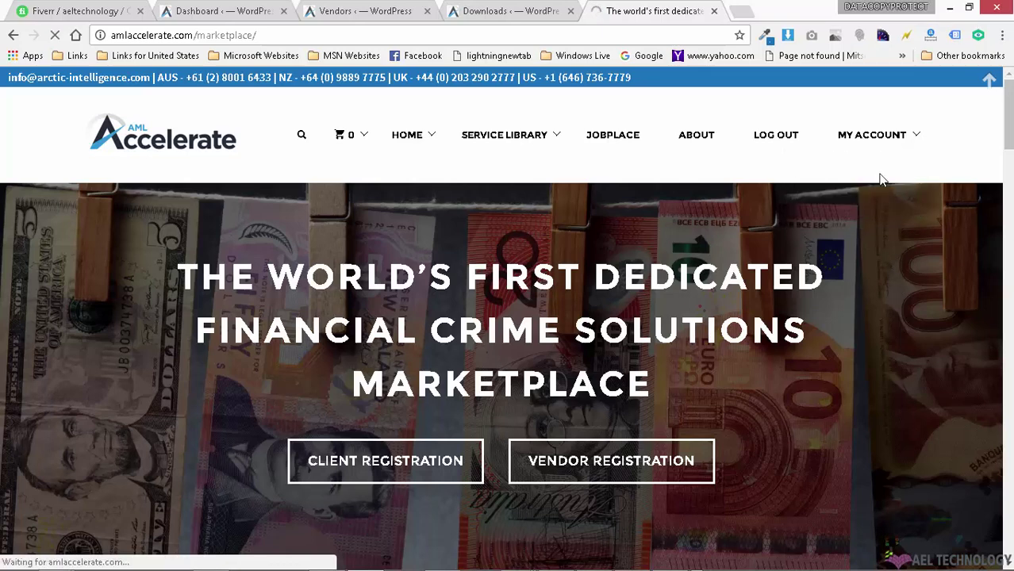
Step: In the Products tab, confirm test2 is Live at $5.00 with zero purchases
scroll(936, 298, down, 3)
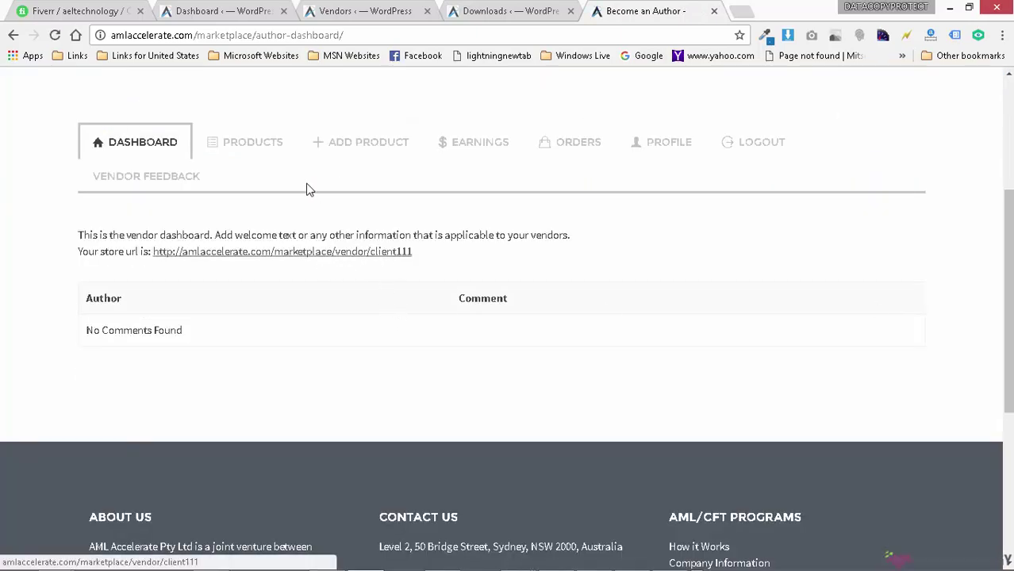
click(214, 150)
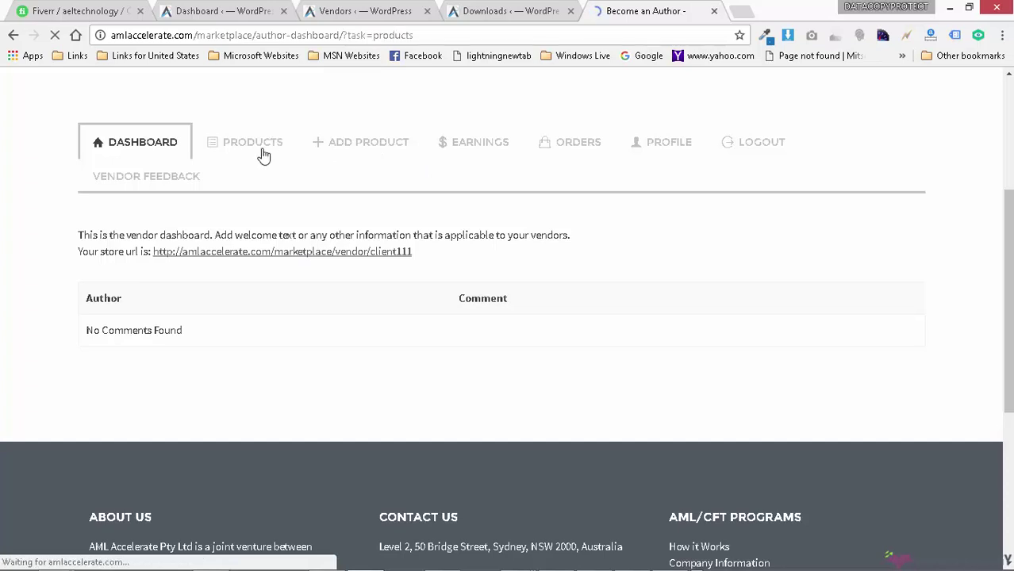
scroll(490, 315, down, 2)
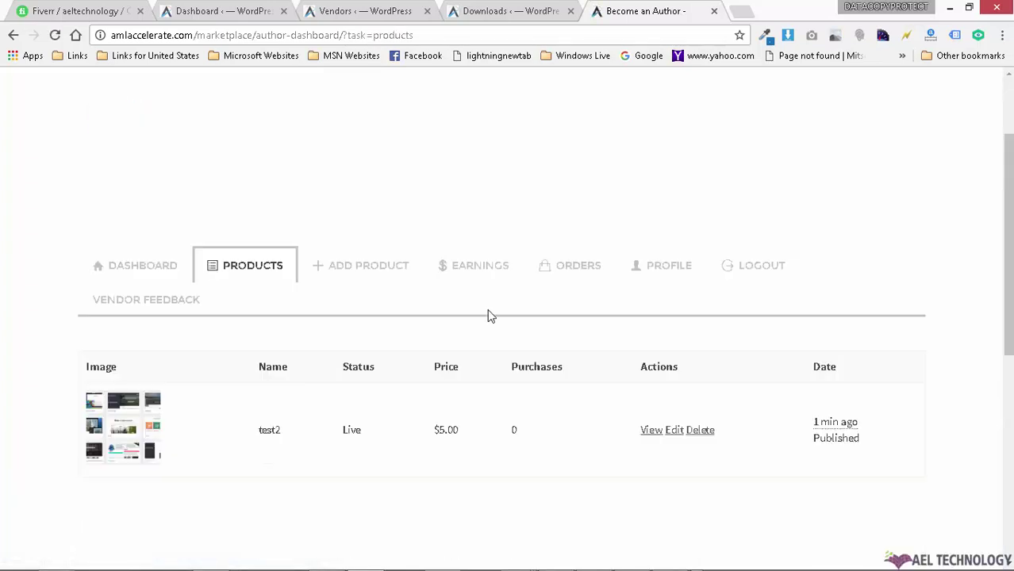
drag(363, 438, 341, 433)
click(372, 435)
double_click(348, 429)
drag(367, 438, 347, 427)
Step: Check the Earnings page, which reports no sales yet
click(470, 270)
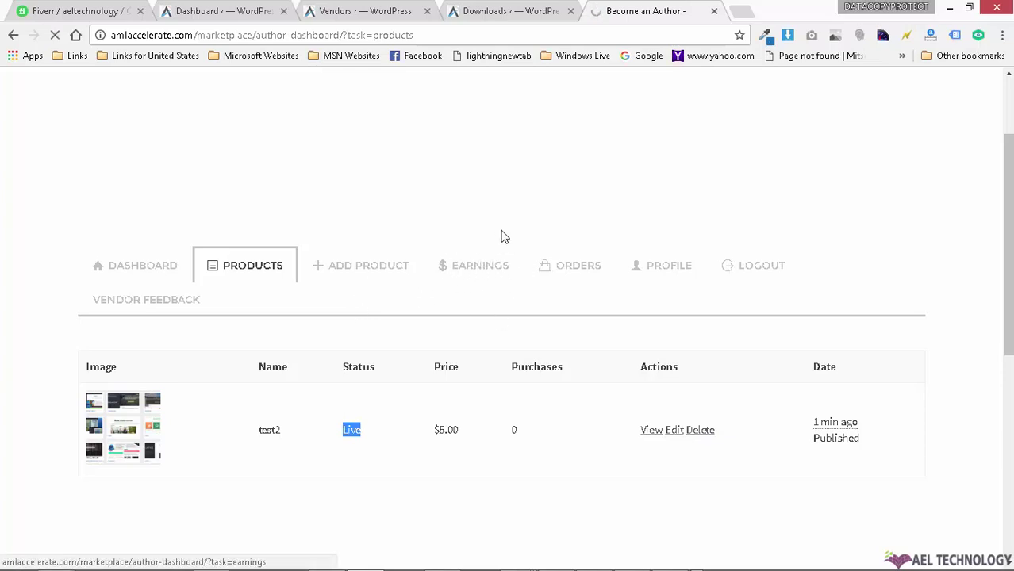
click(491, 265)
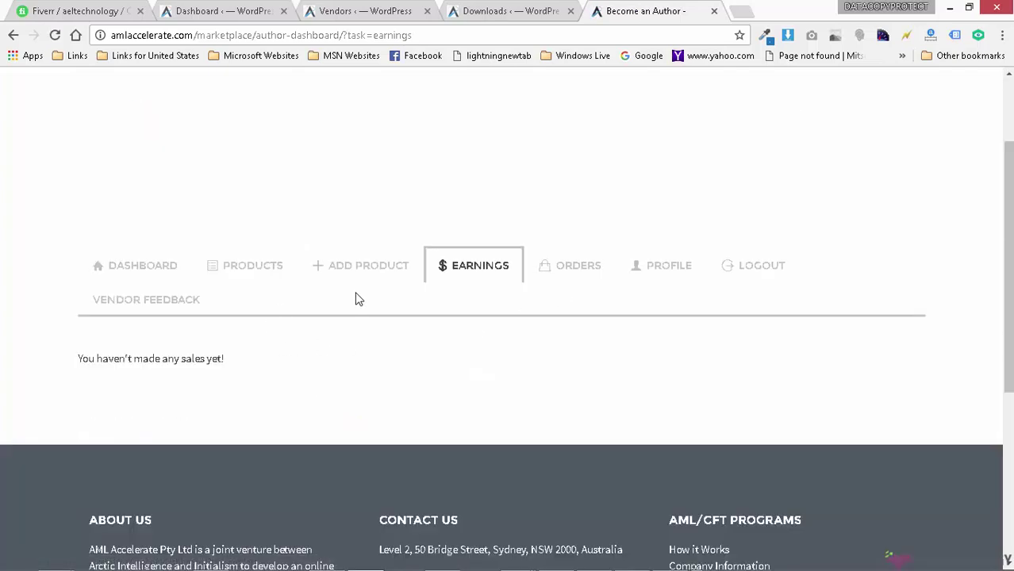
scroll(603, 254, up, 2)
Step: Log out of the vendor account and scan the homepage's Recent Downloads for test2
click(776, 116)
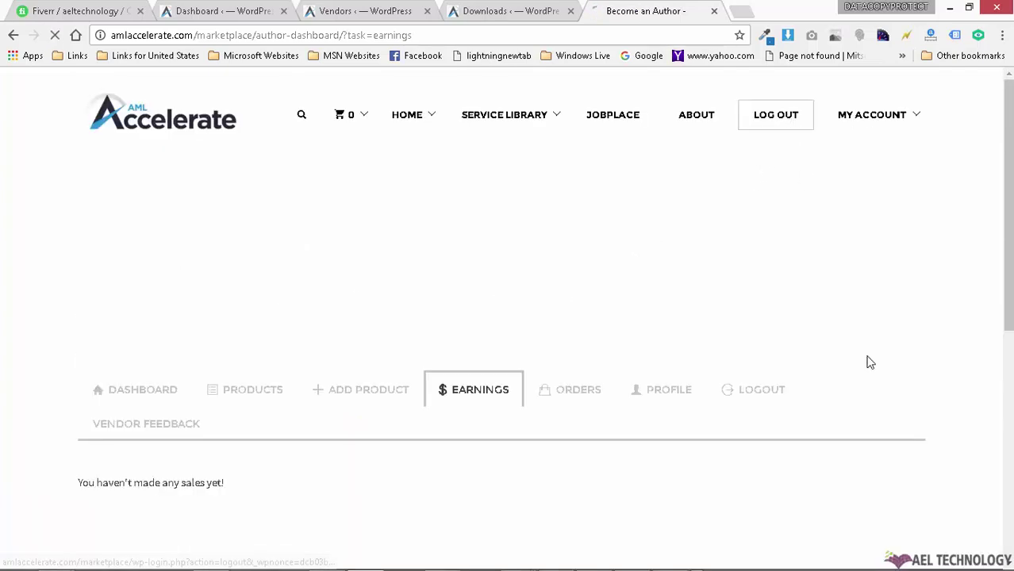
click(793, 124)
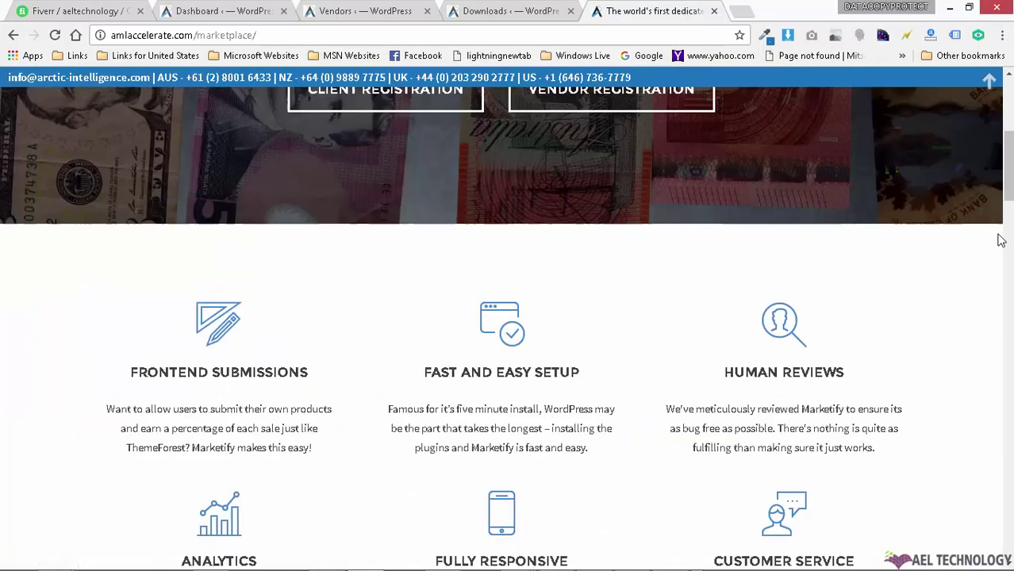
scroll(855, 295, down, 15)
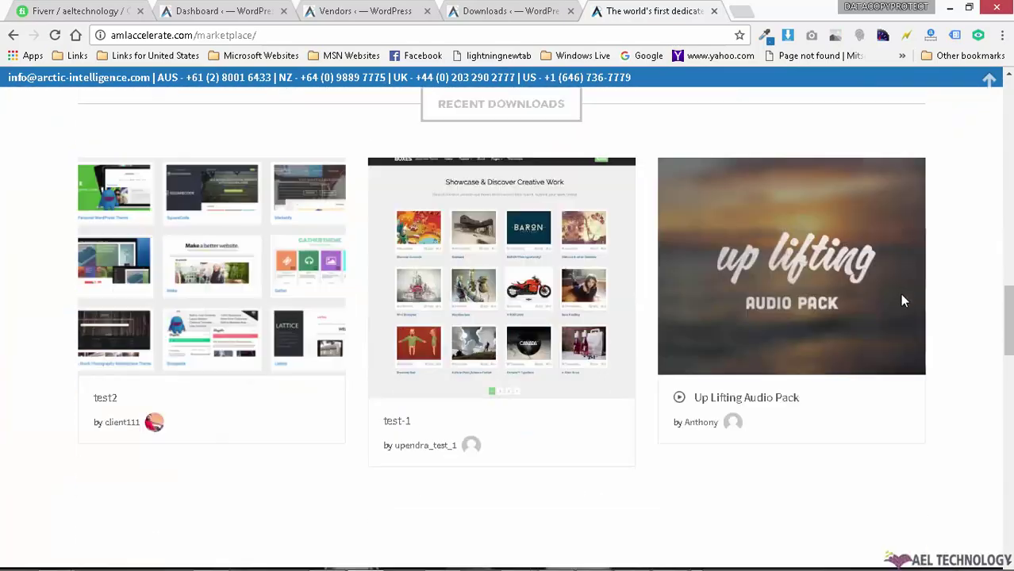
scroll(901, 290, up, 15)
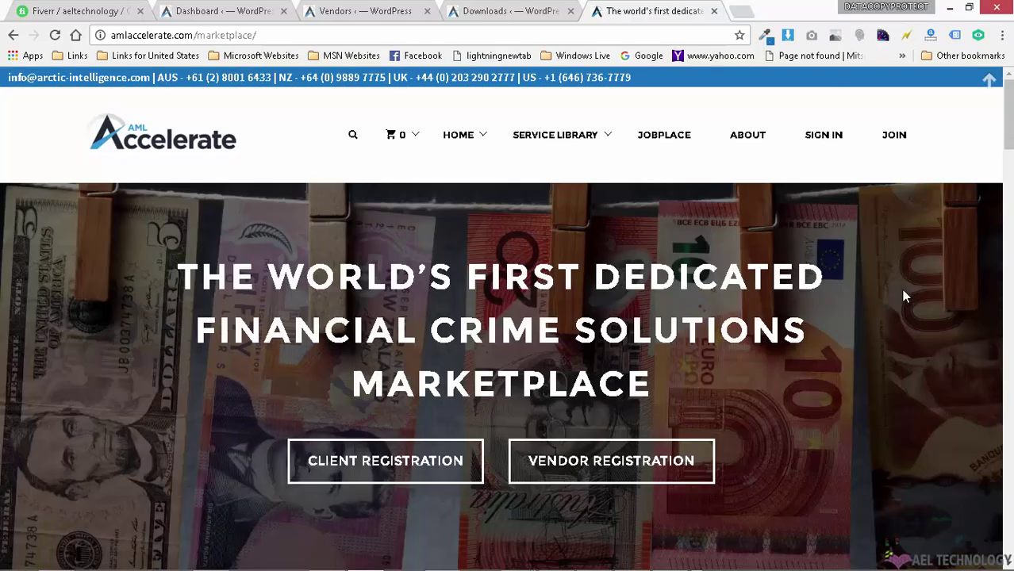
scroll(901, 290, down, 12)
scroll(906, 296, up, 10)
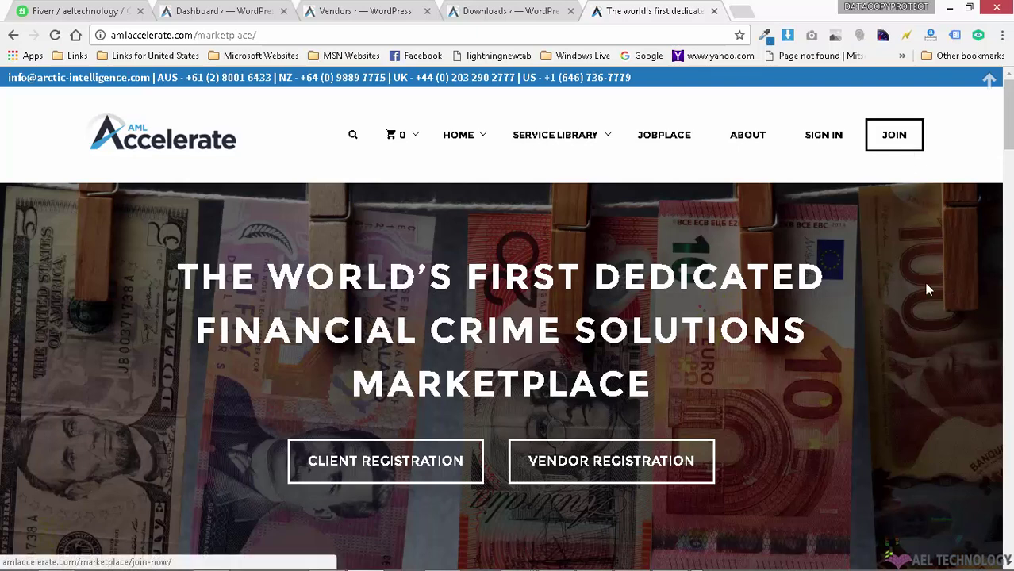
Step: Start a JOIN registration and fill in the username and email address
click(899, 144)
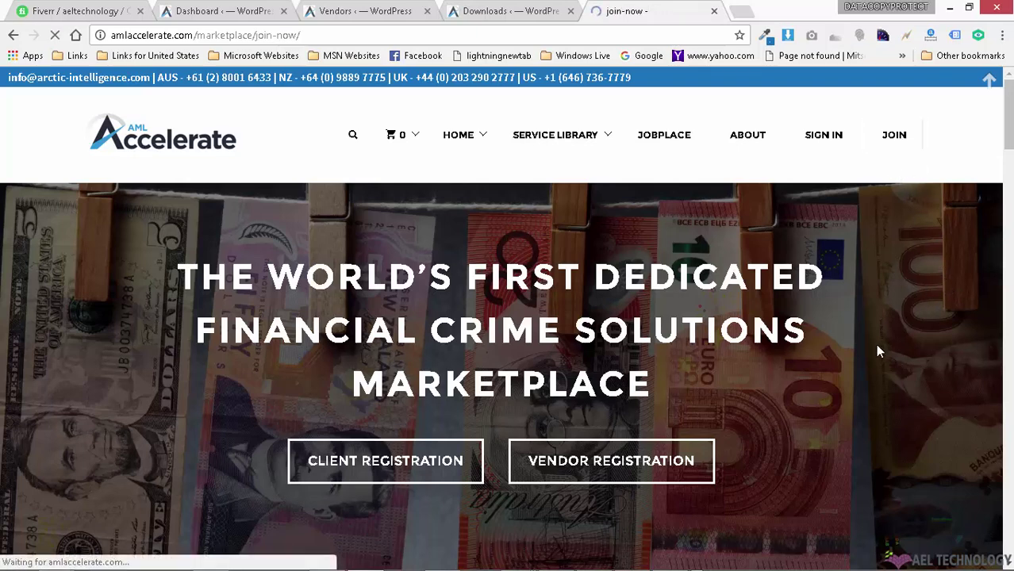
scroll(773, 355, down, 2)
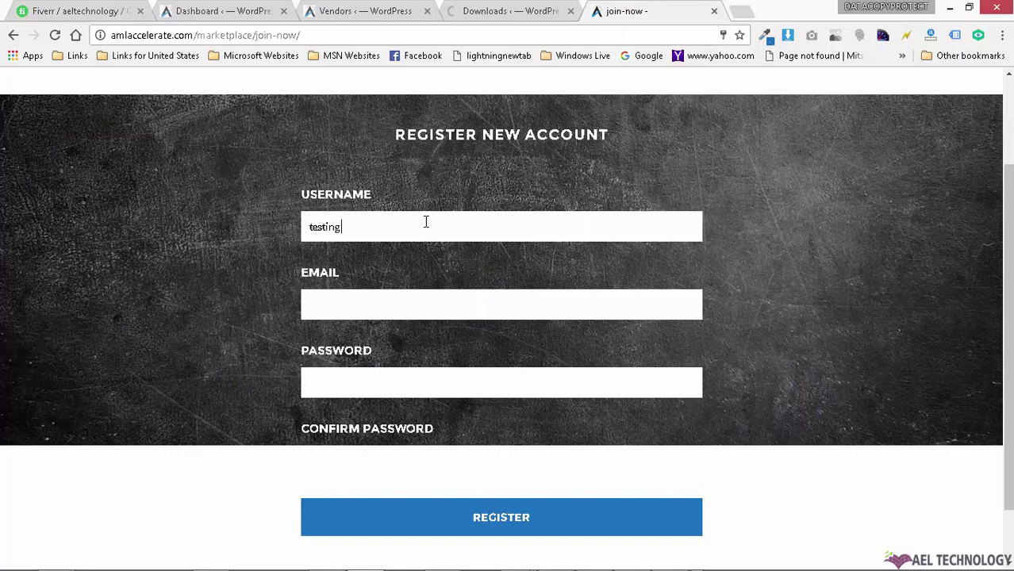
click(367, 308)
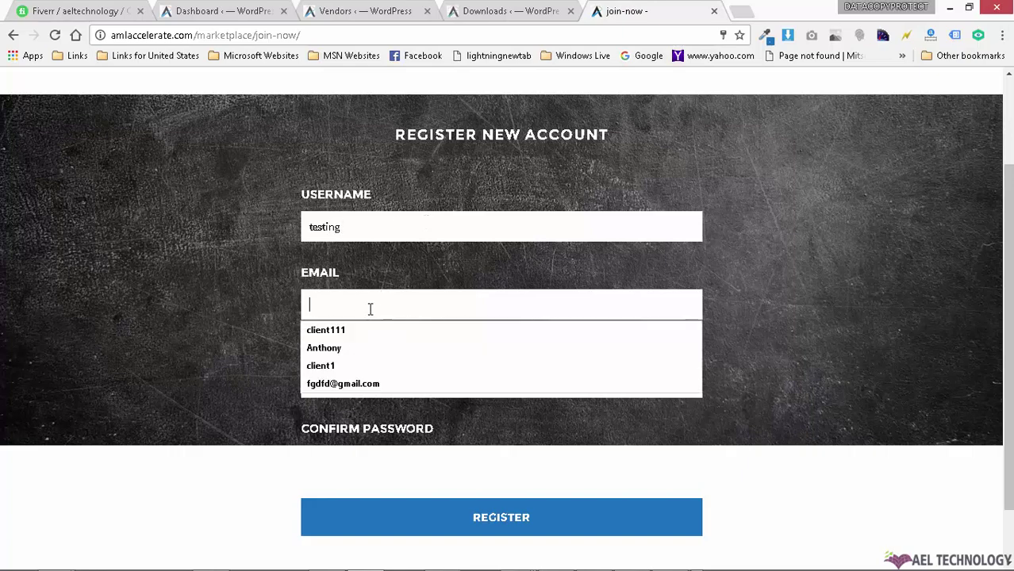
click(372, 332)
text(@gmail.com)
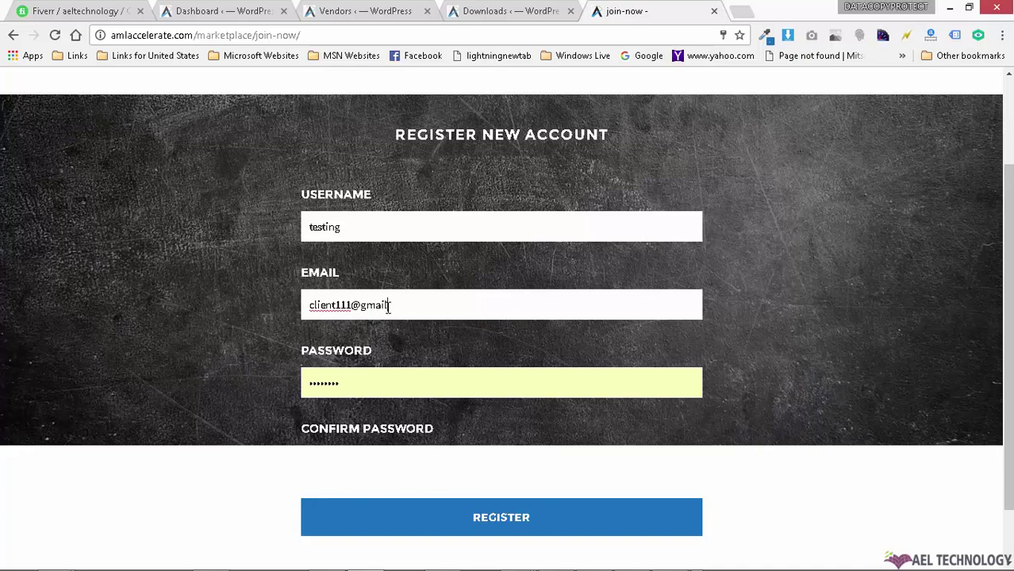
Step: Enter and confirm the new account password, then submit the registration
double_click(381, 374)
text(••)
double_click(370, 391)
click(349, 463)
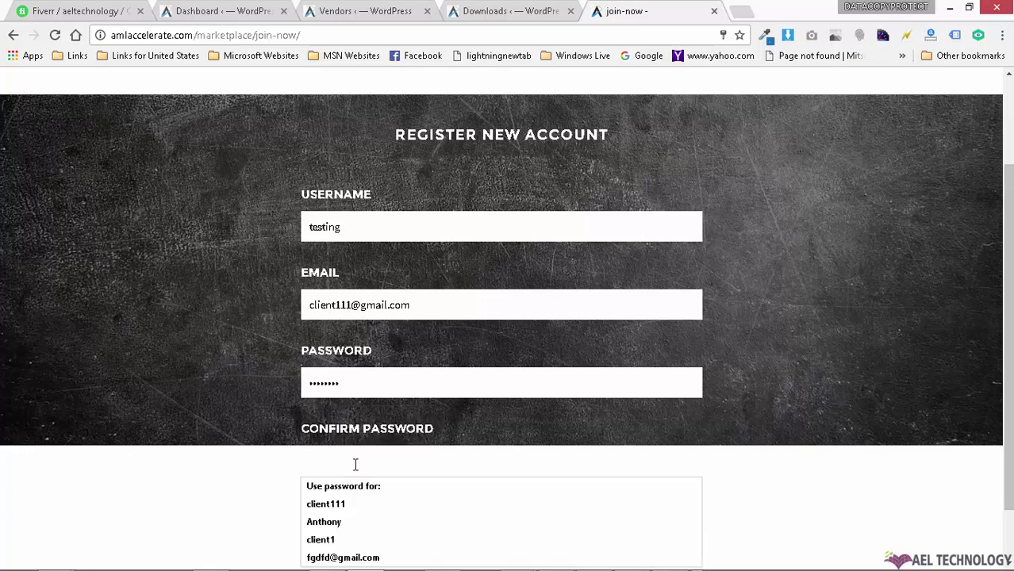
text(••)
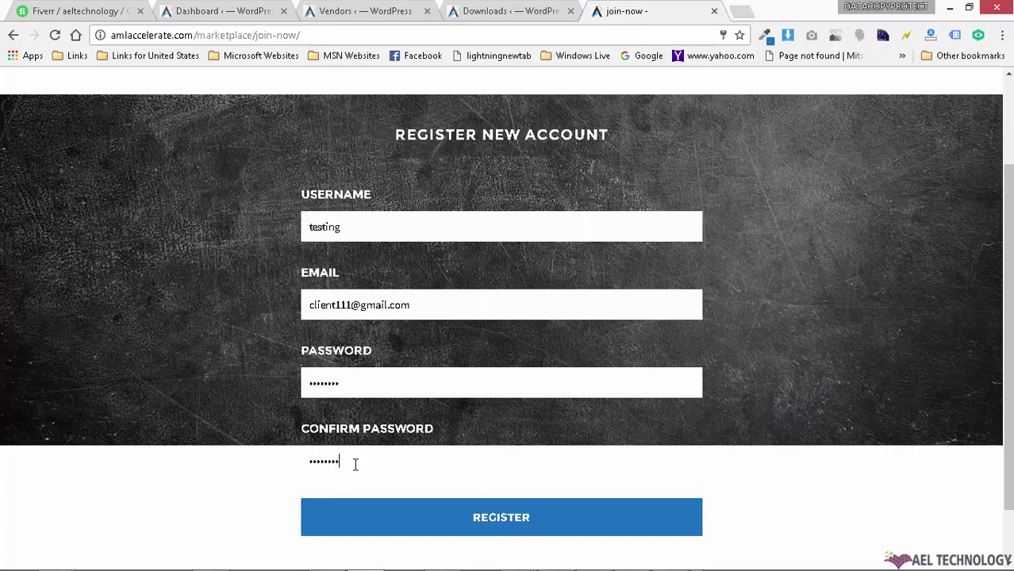
click(464, 519)
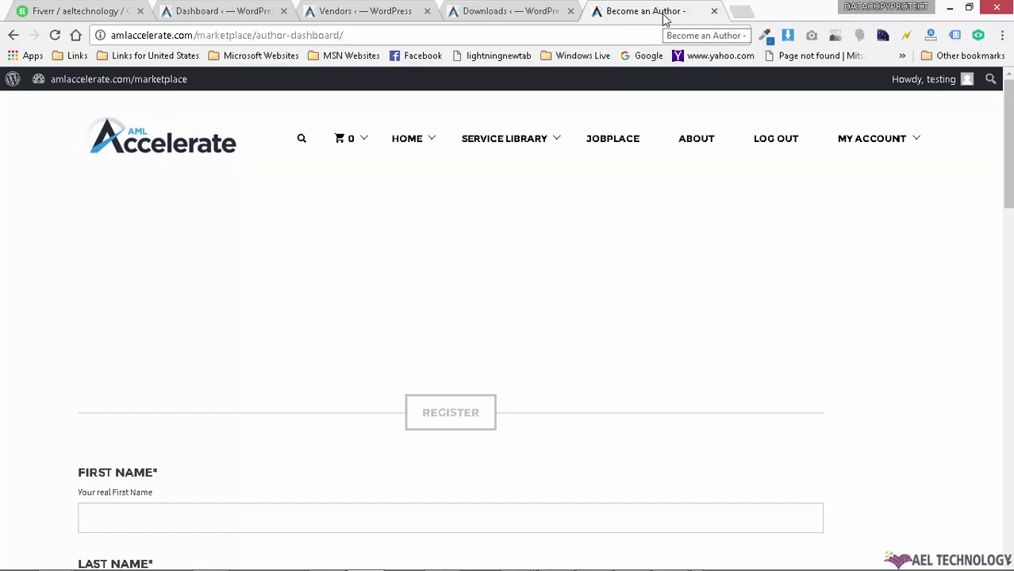
Step: Leave the Become an Author form for the homepage's featured downloads, like A Chemex Method at $50.00
scroll(862, 307, down, 5)
scroll(862, 307, up, 2)
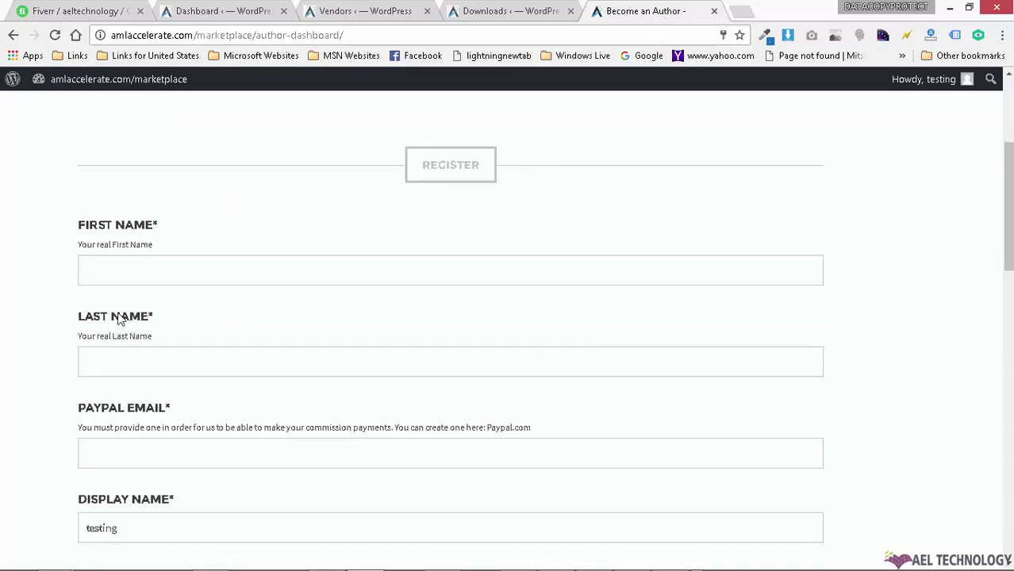
scroll(493, 346, down, 7)
scroll(935, 362, up, 10)
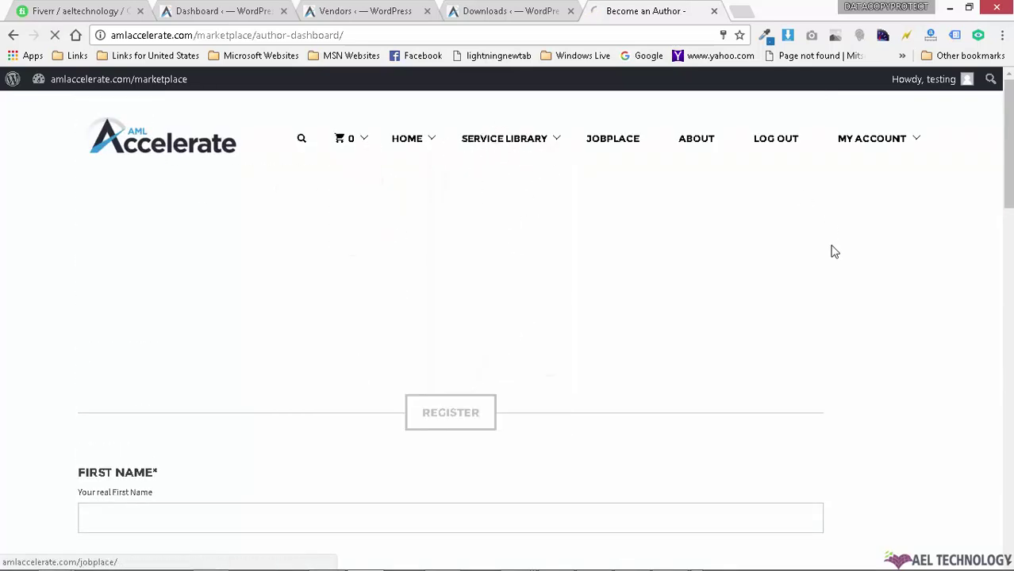
click(775, 143)
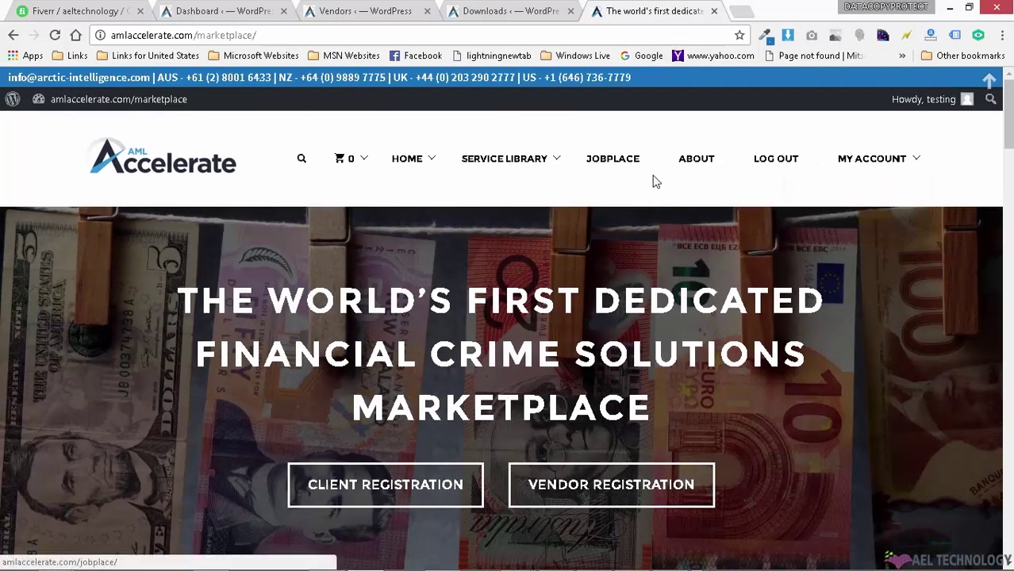
scroll(827, 297, down, 12)
scroll(806, 317, up, 2)
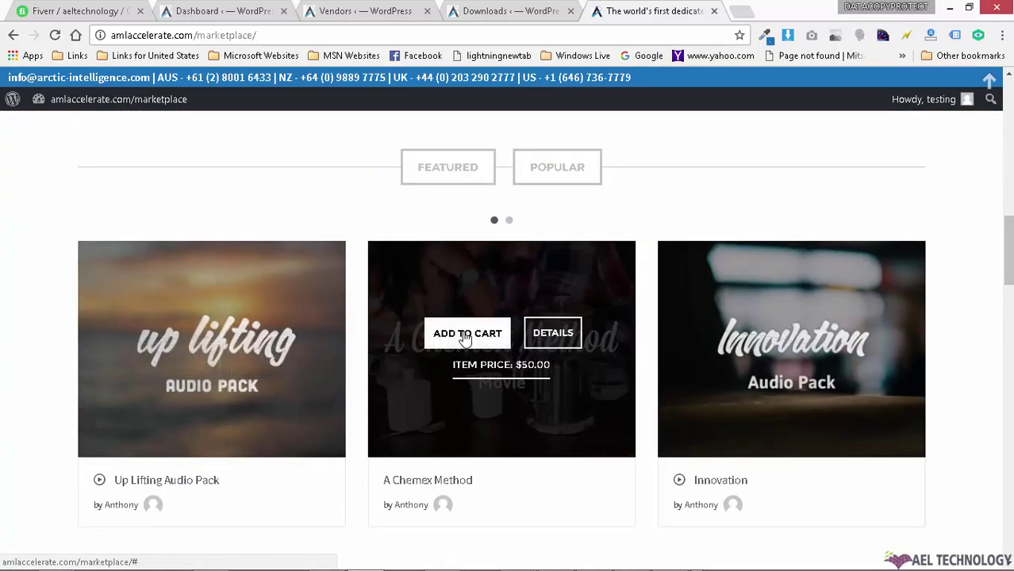
Step: Add the Innovation pack's Flac Audio Files Version to the cart and go to checkout, now $75.00
click(781, 335)
click(433, 360)
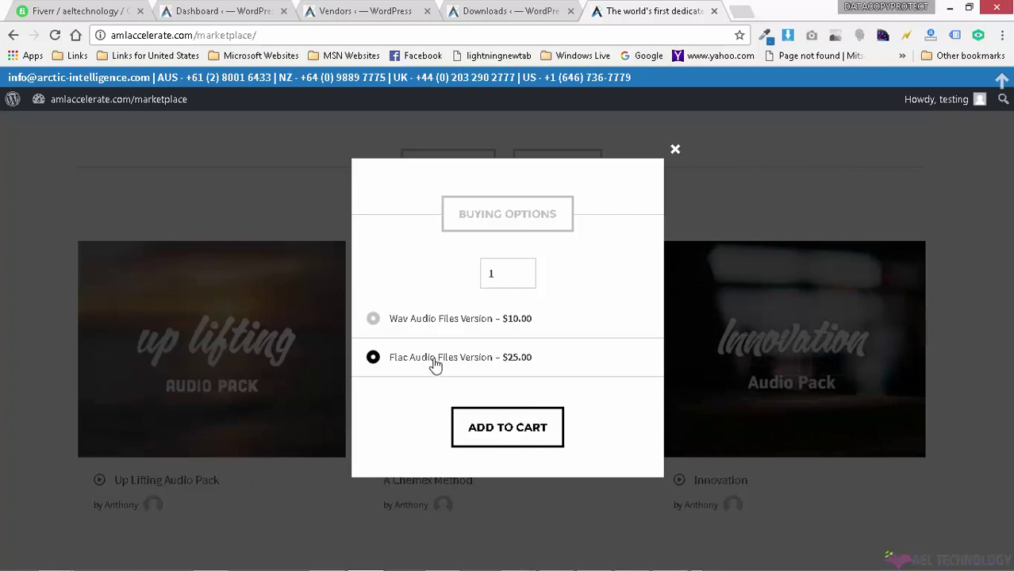
click(509, 425)
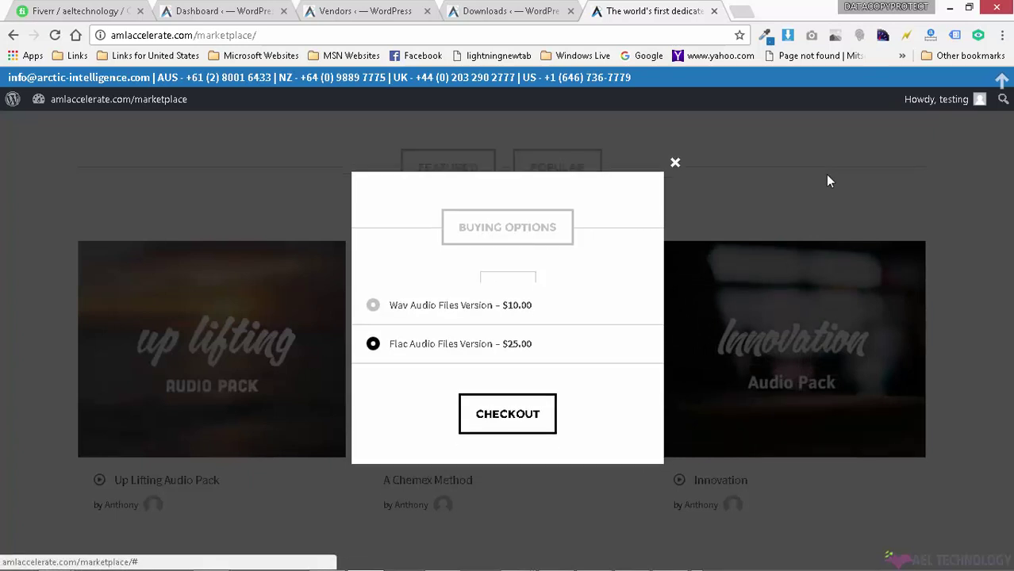
click(528, 420)
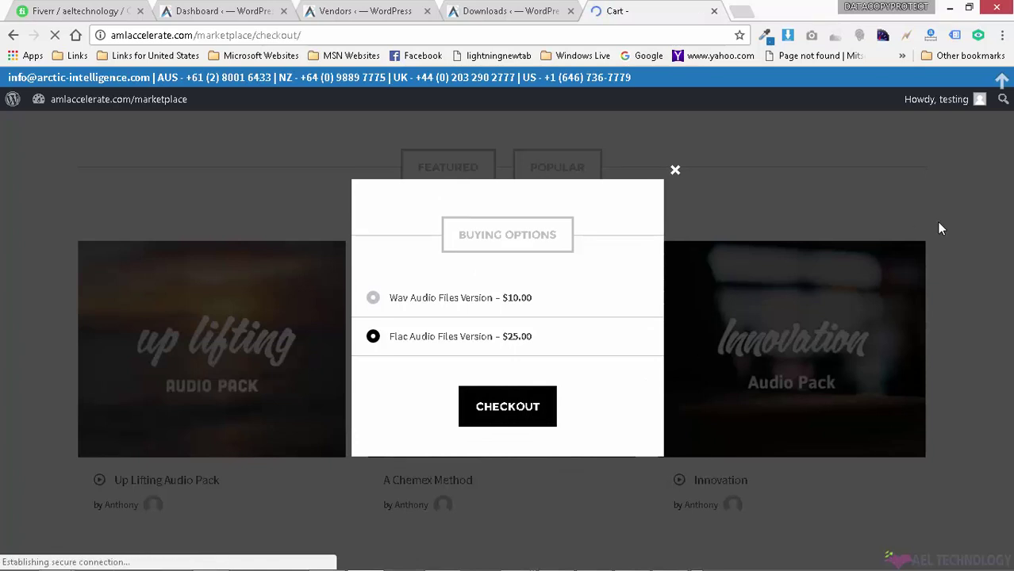
scroll(865, 284, down, 3)
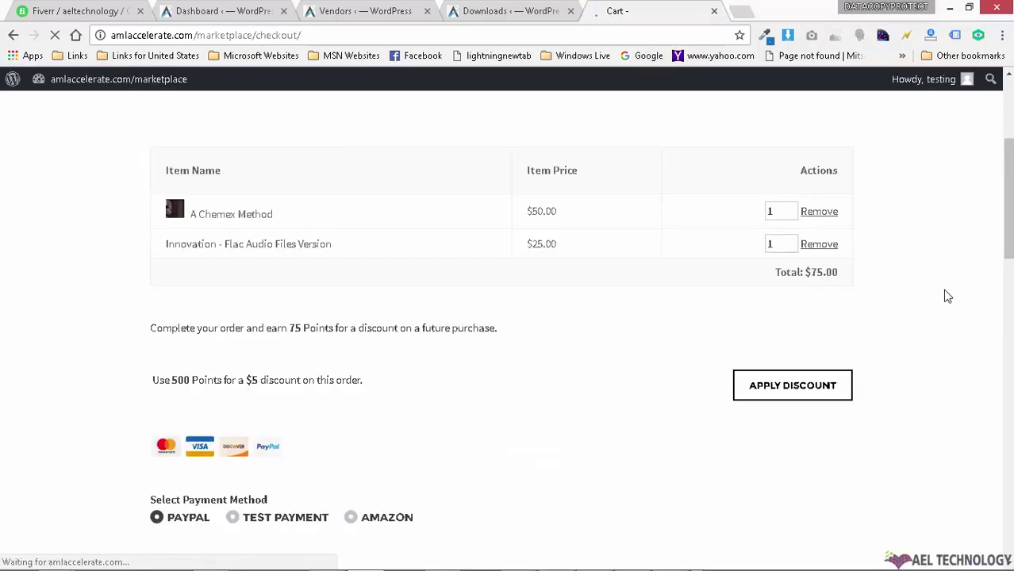
Step: Select Test Payment as the checkout payment method
scroll(947, 296, down, 2)
click(289, 396)
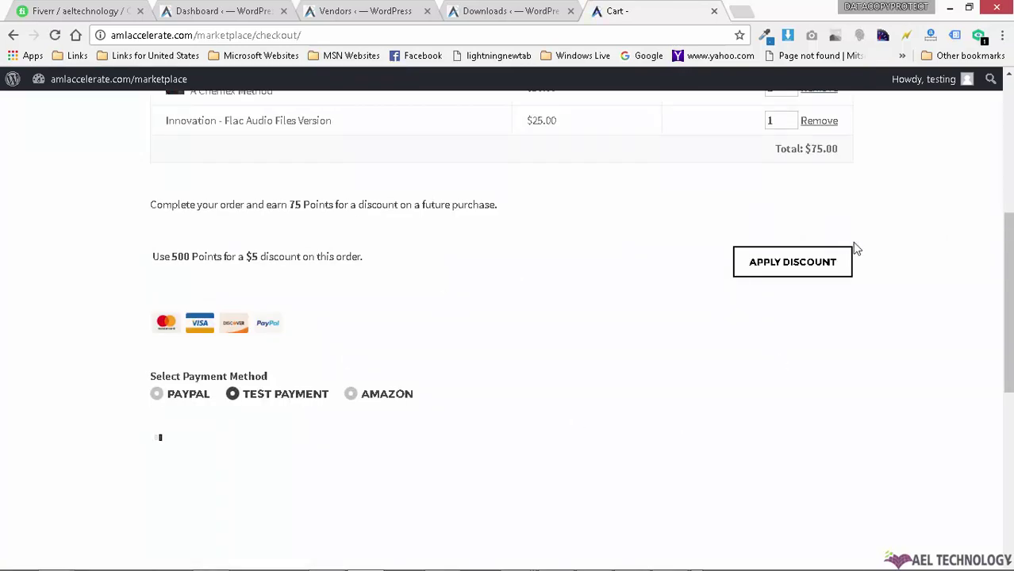
scroll(932, 210, up, 5)
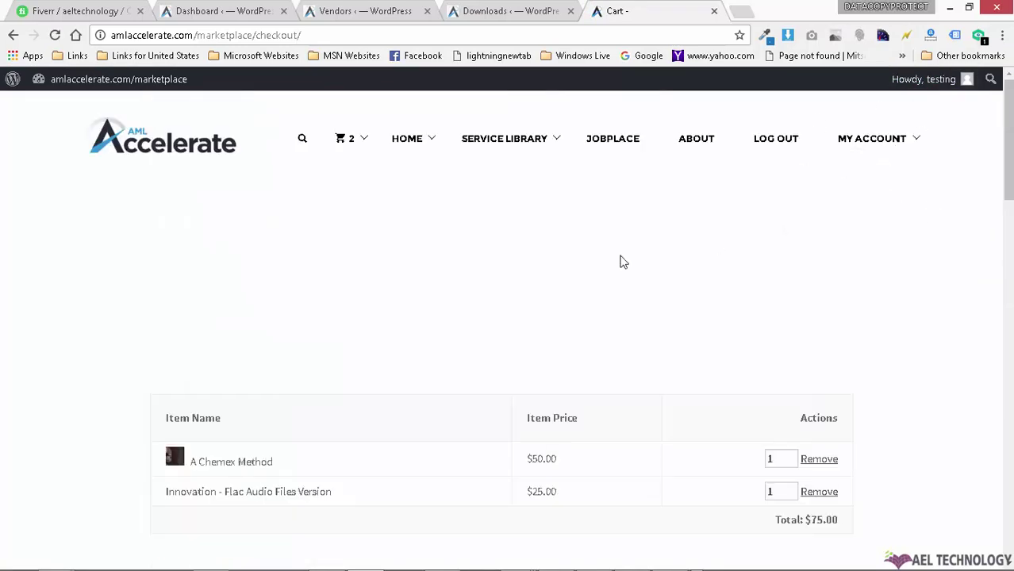
scroll(614, 271, down, 8)
scroll(317, 273, down, 2)
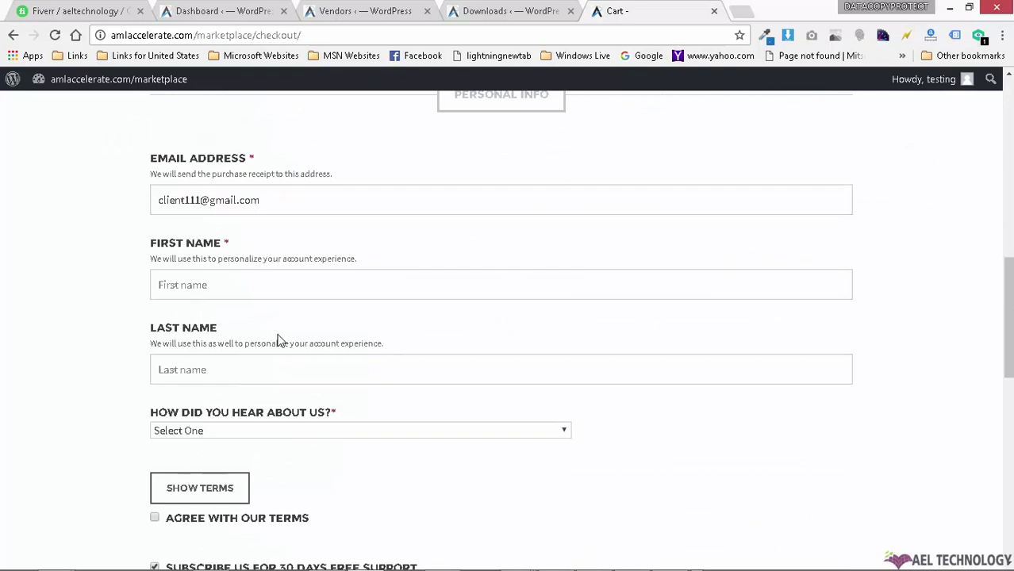
scroll(274, 353, down, 2)
Step: Set the referral source to Facebook Page, agree to the terms, and submit the purchase
click(295, 309)
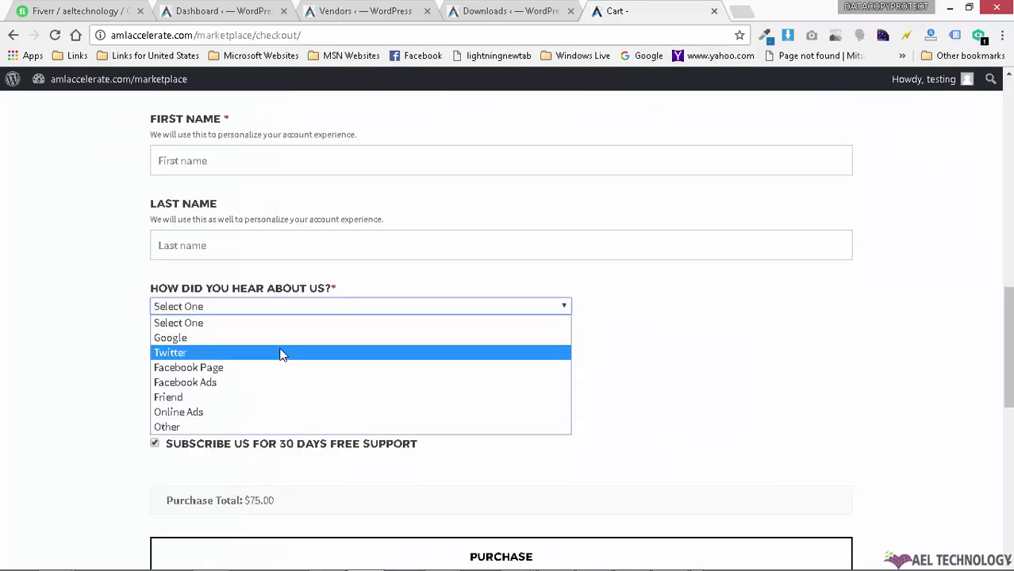
click(281, 355)
click(290, 311)
click(262, 367)
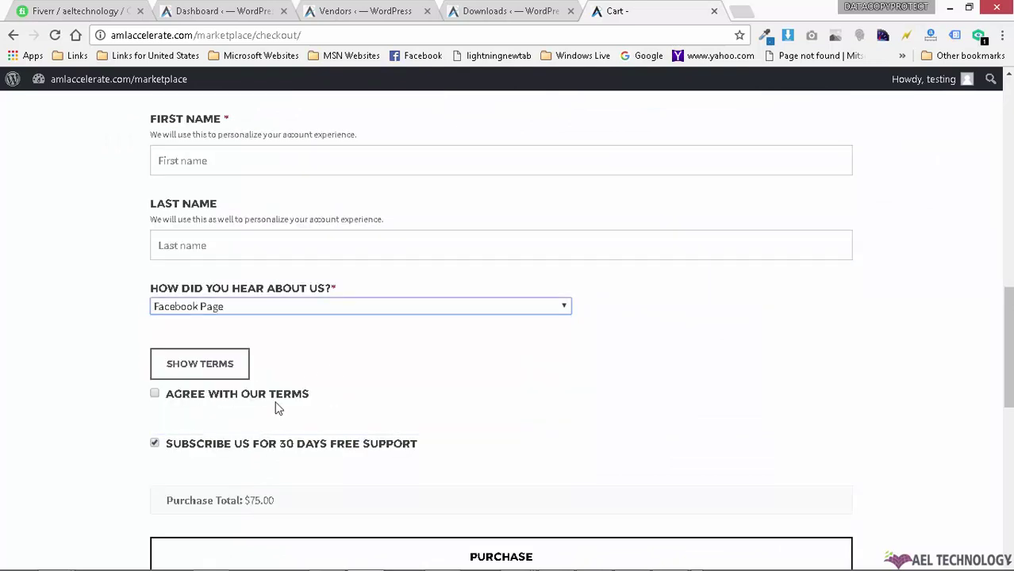
click(237, 410)
scroll(559, 372, down, 3)
click(556, 341)
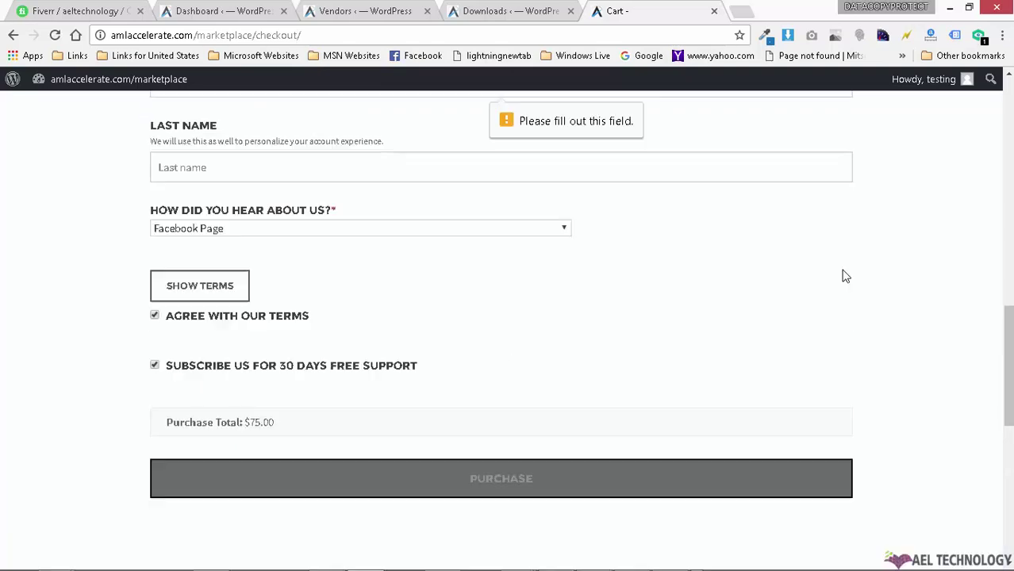
Step: Autofill the buyer's name fields and resubmit the $75.00 purchase
click(283, 335)
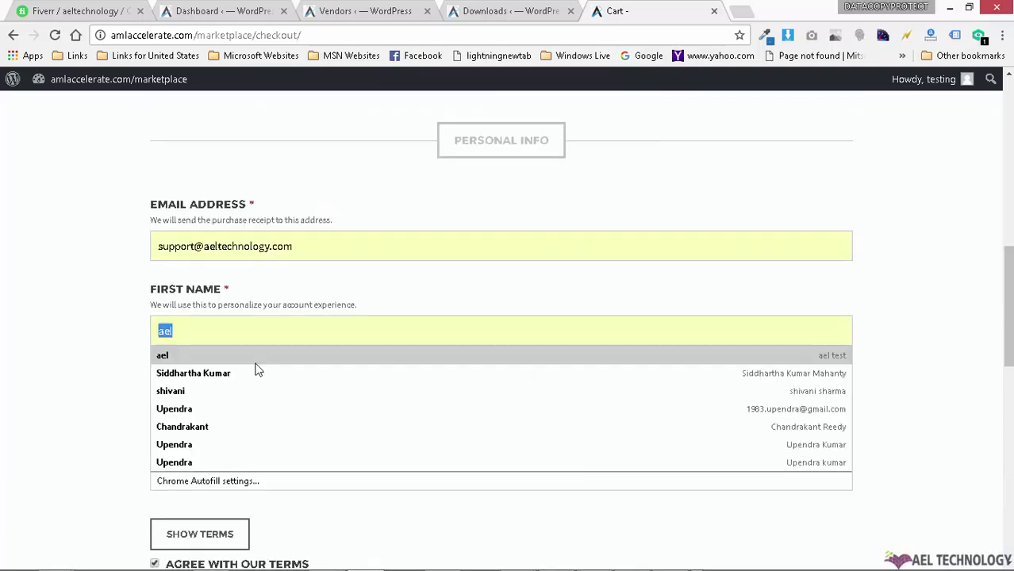
click(249, 371)
scroll(738, 389, down, 3)
scroll(737, 390, down, 3)
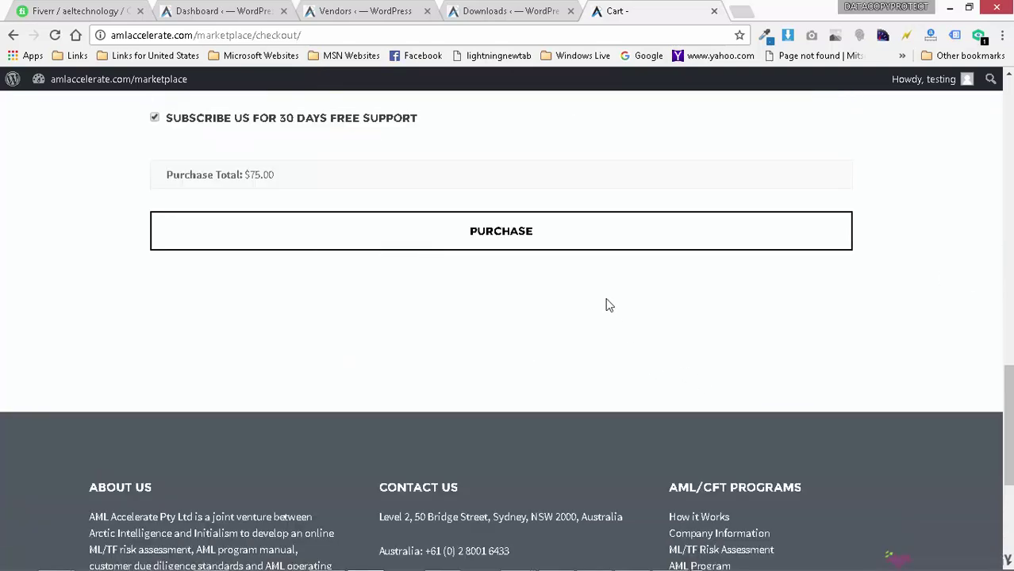
click(671, 238)
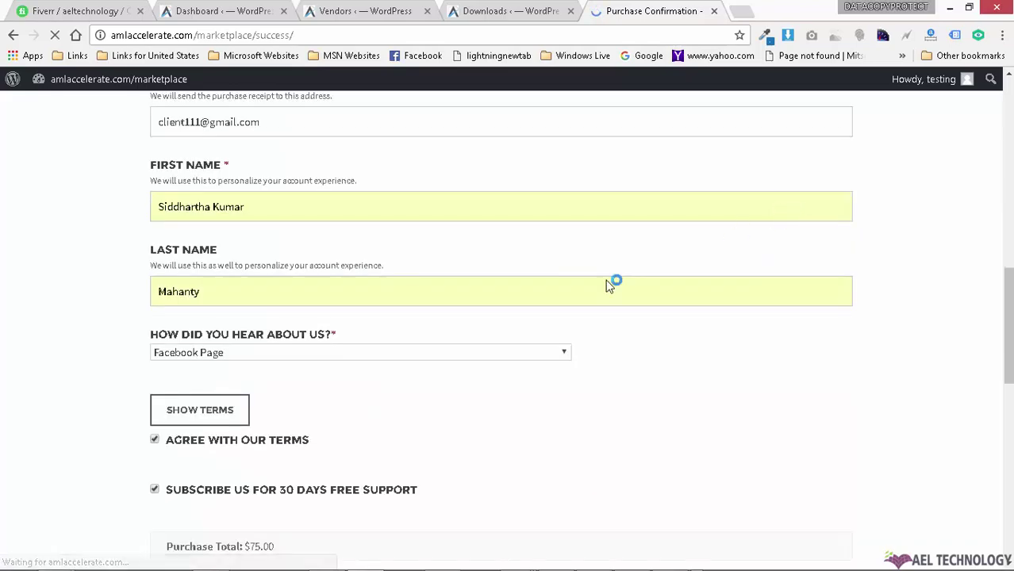
Step: Review the success page, then open My Account > Purchase History to find the October 25, 2016 $75.00 order
scroll(760, 332, down, 5)
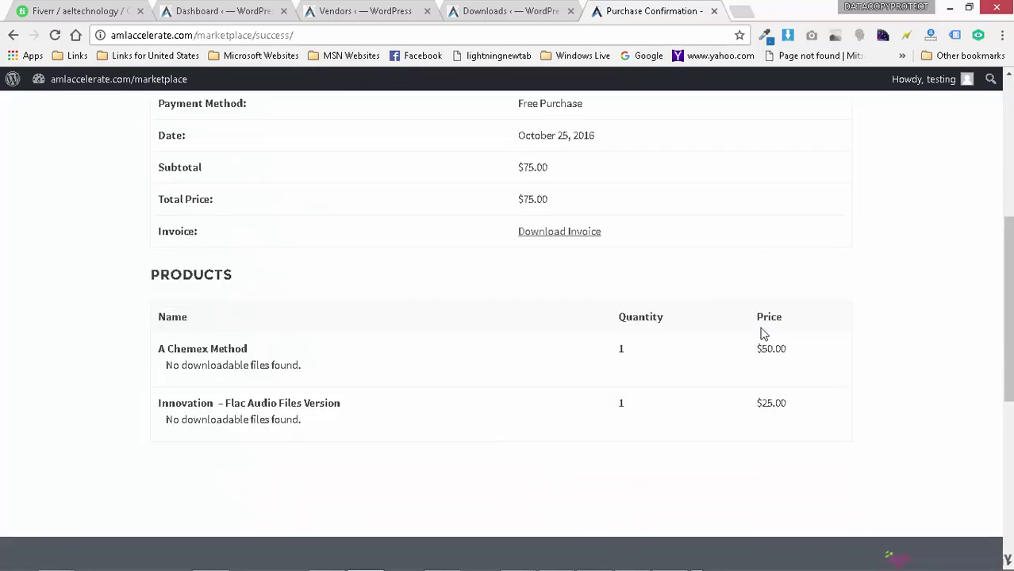
scroll(837, 337, up, 3)
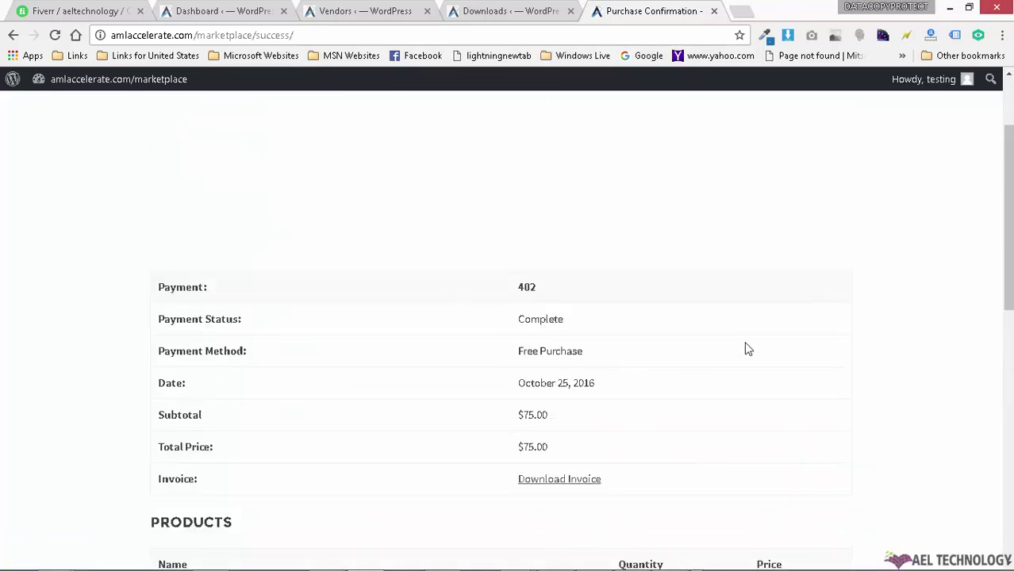
scroll(747, 349, up, 2)
mouse_move(871, 138)
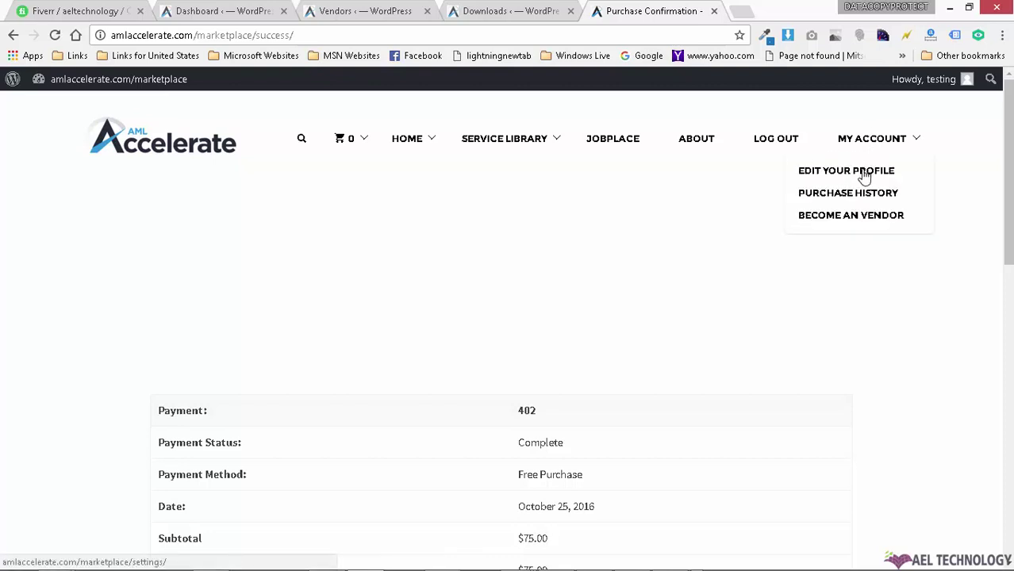
click(862, 195)
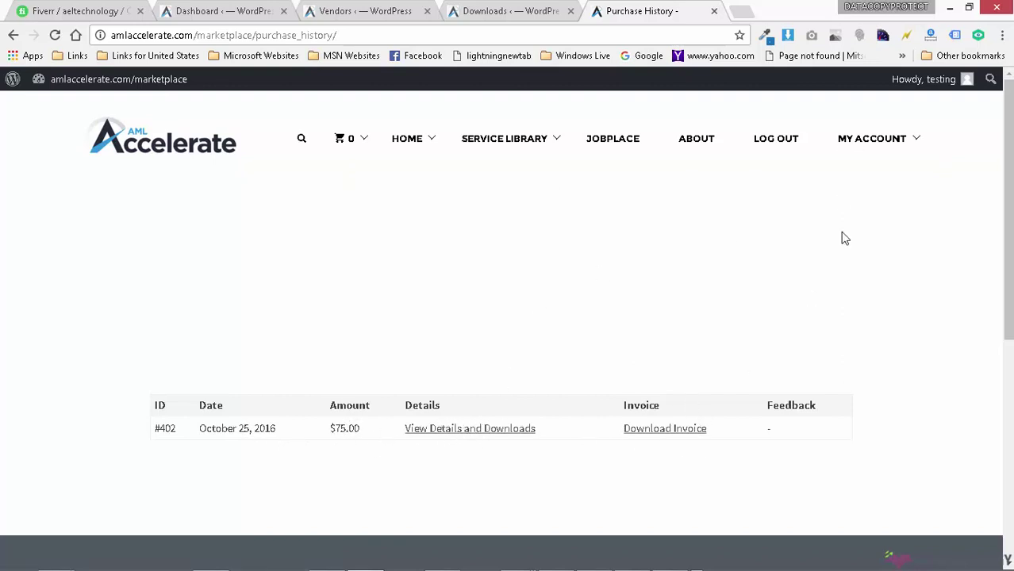
mouse_move(896, 131)
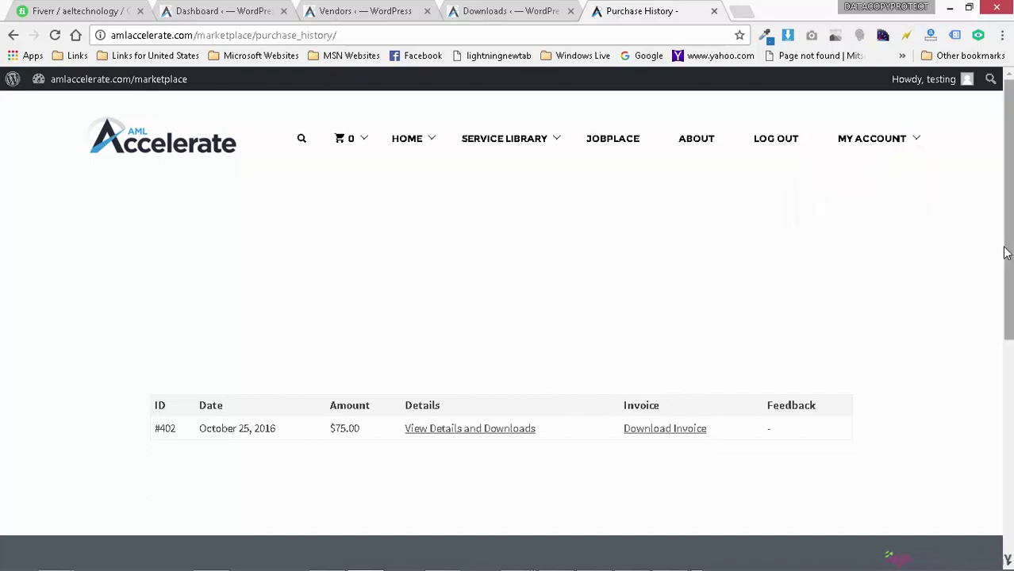
Step: Look over the My Account > Become an Vendor registration form, then log out of the buyer account
mouse_move(891, 162)
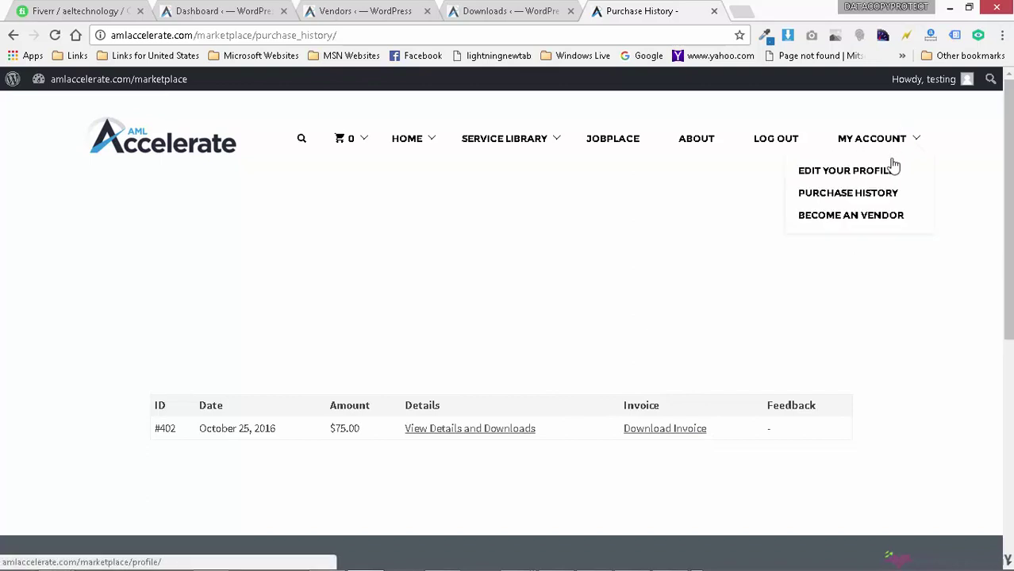
click(875, 216)
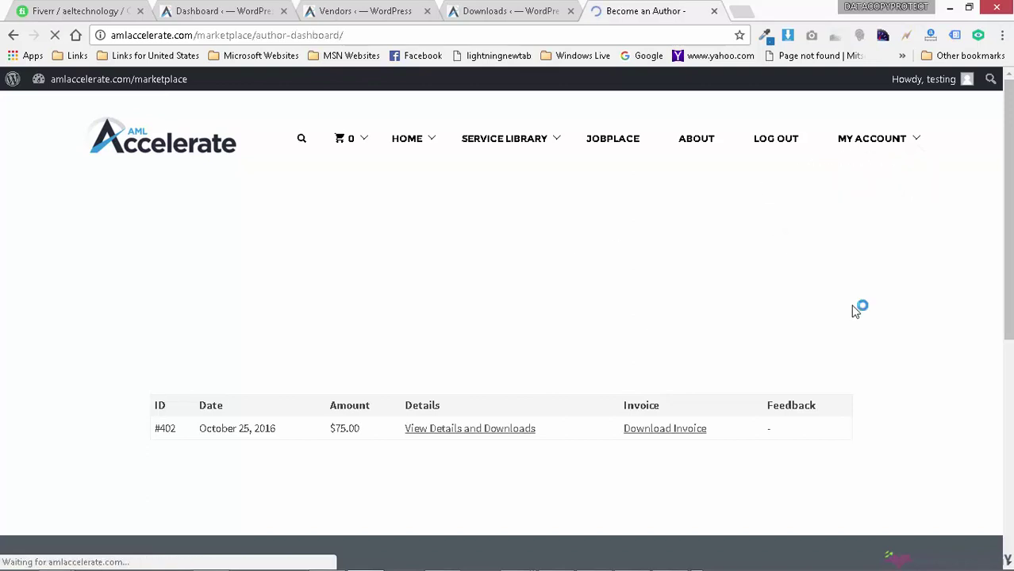
scroll(270, 309, down, 4)
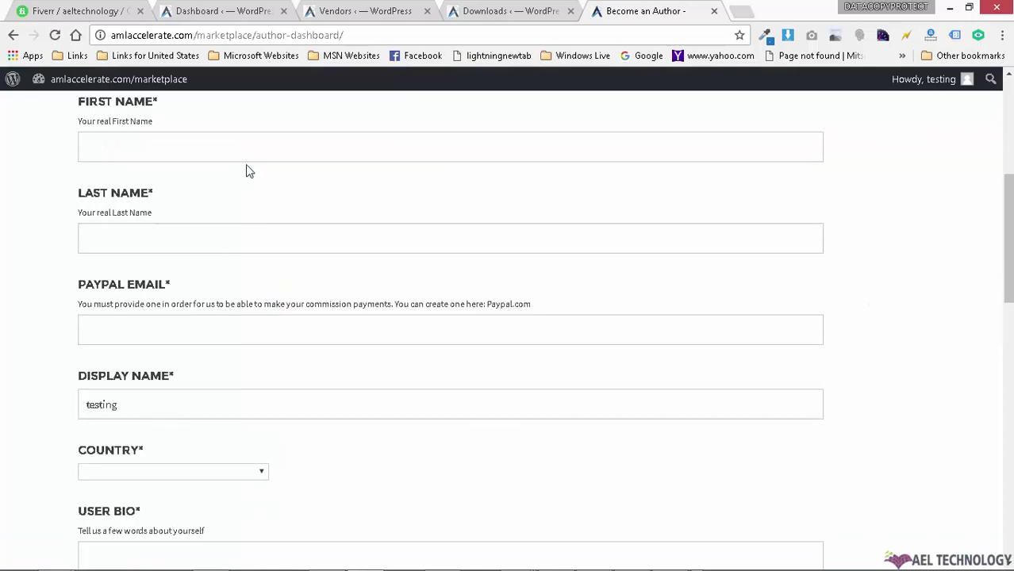
scroll(236, 249, up, 2)
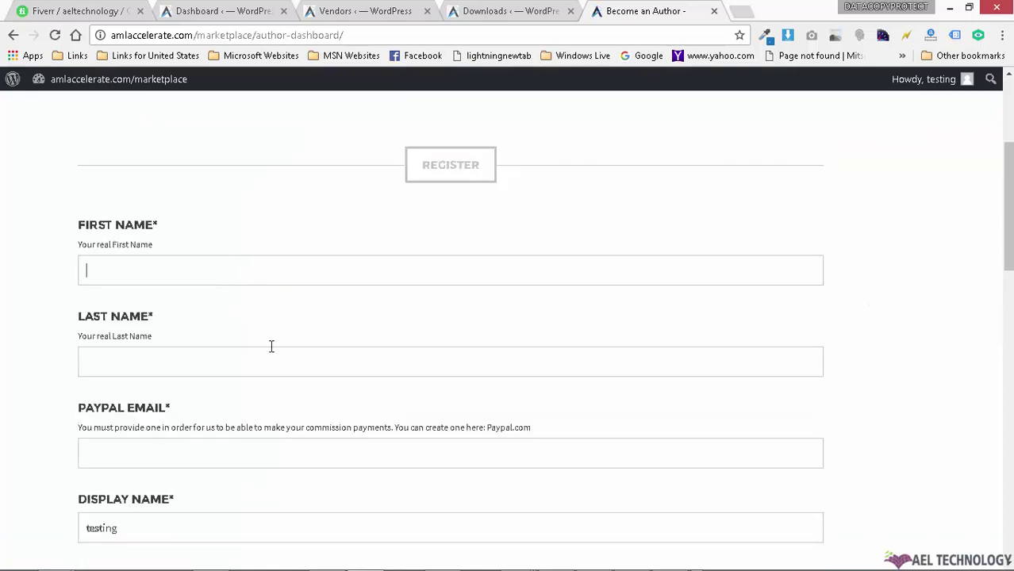
scroll(270, 347, down, 8)
scroll(321, 339, up, 11)
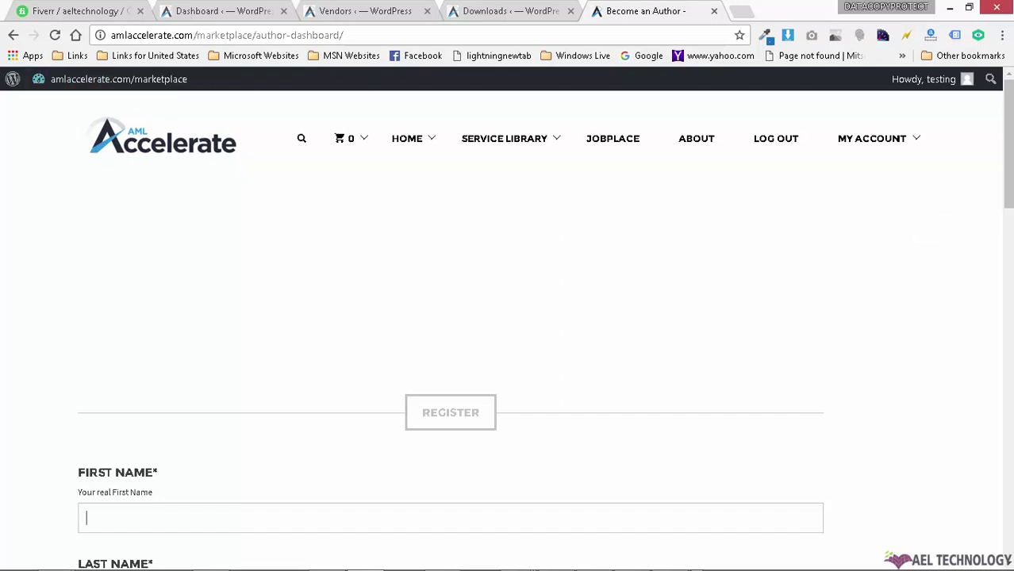
click(780, 143)
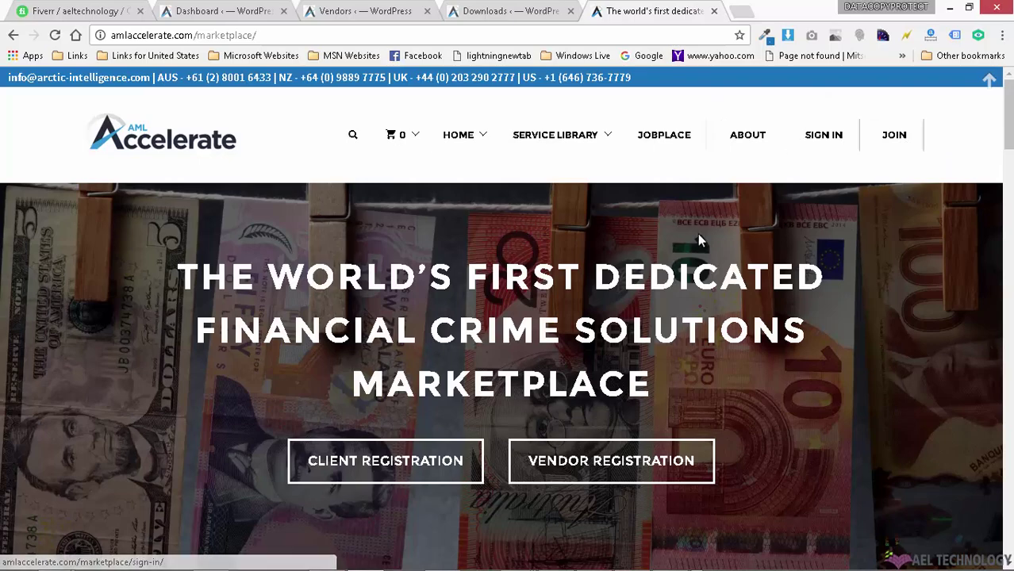
mouse_move(1006, 111)
mouse_down()
mouse_move(1005, 230)
mouse_move(1001, 108)
mouse_up()
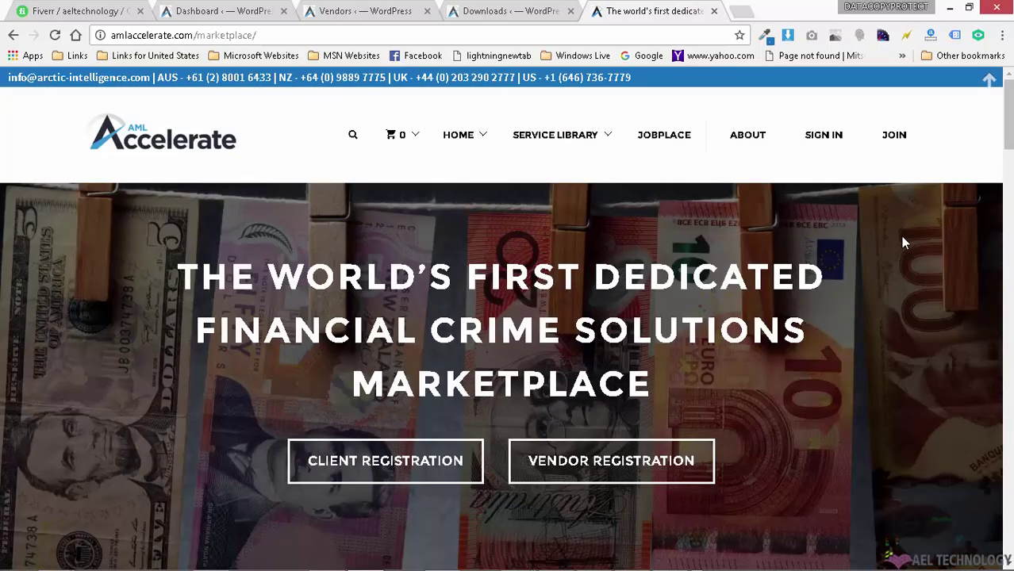
scroll(907, 241, down, 12)
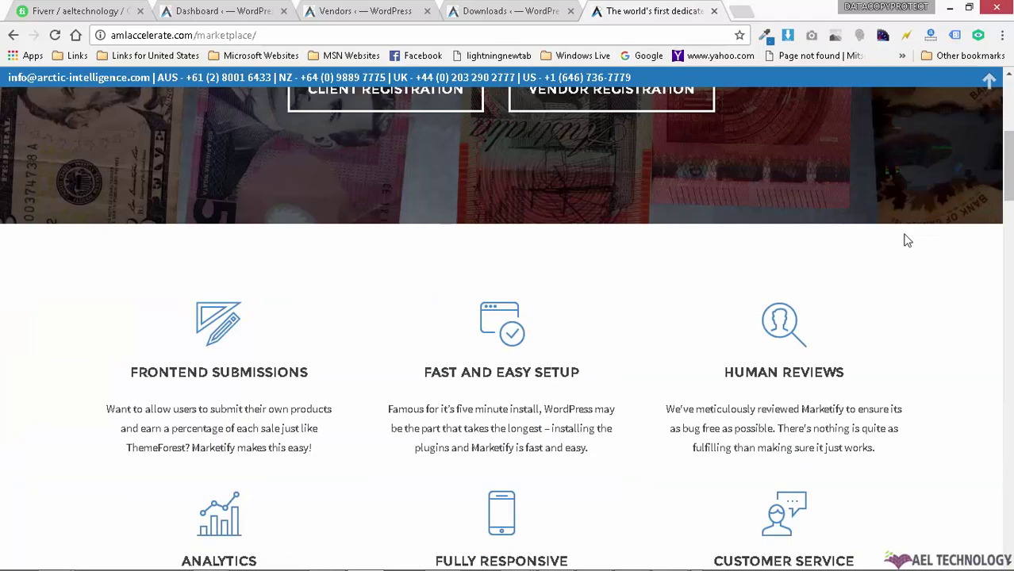
scroll(907, 240, down, 5)
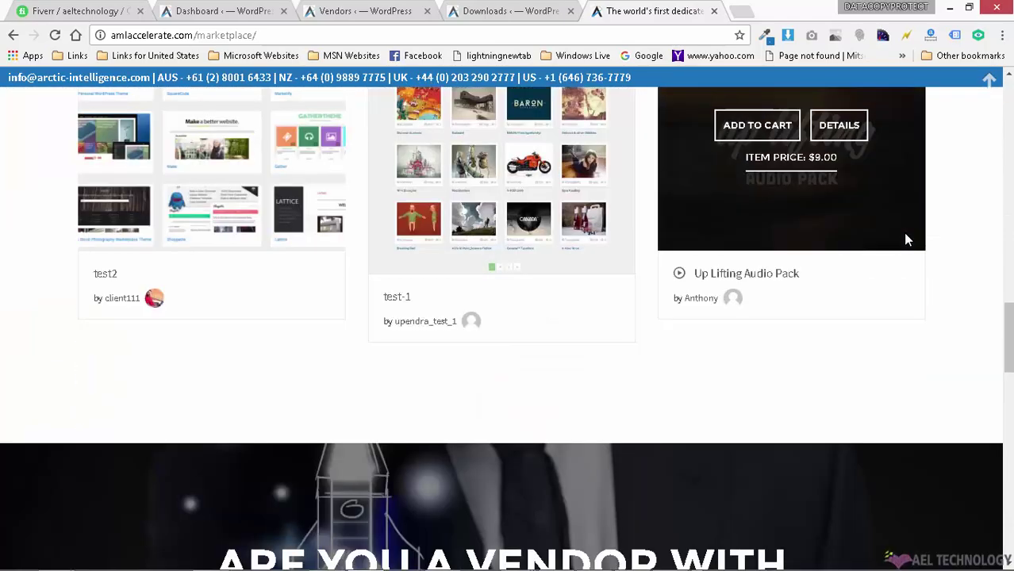
scroll(908, 239, down, 10)
scroll(908, 239, down, 3)
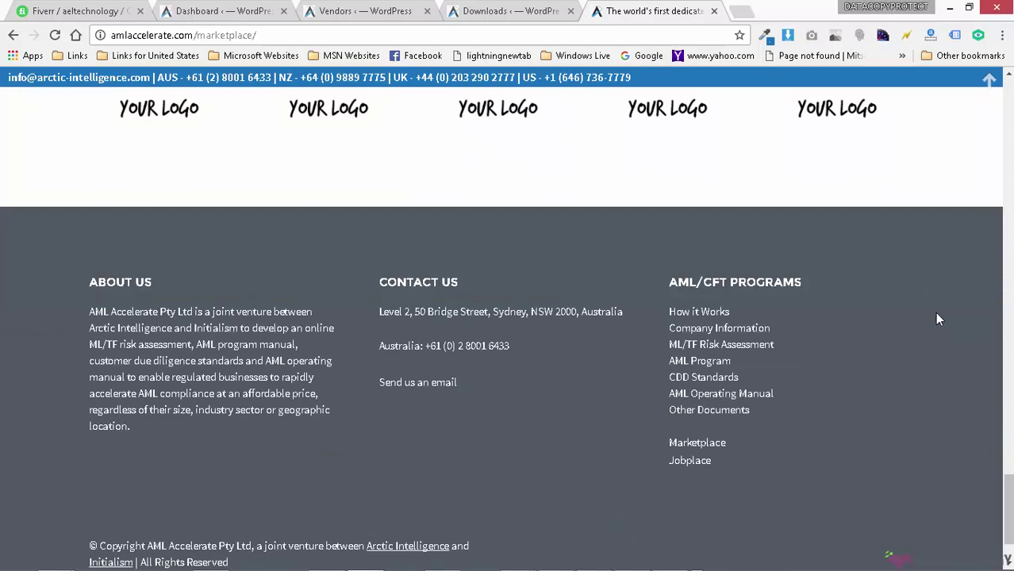
scroll(937, 314, down, 1)
mouse_move(758, 565)
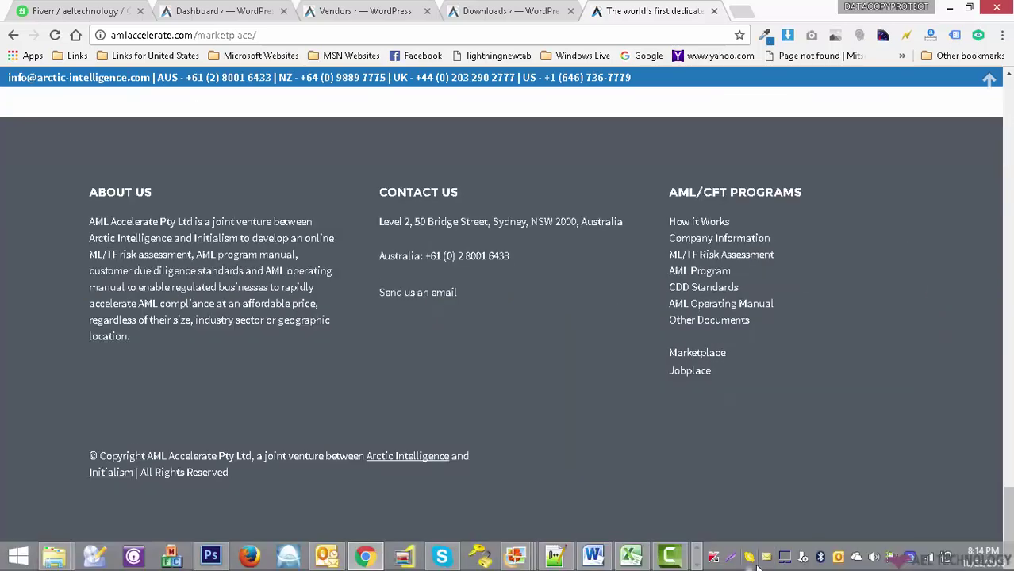
Step: Restore Camtasia's recorder Pause/Stop panel from the taskbar while the capture keeps running
click(670, 556)
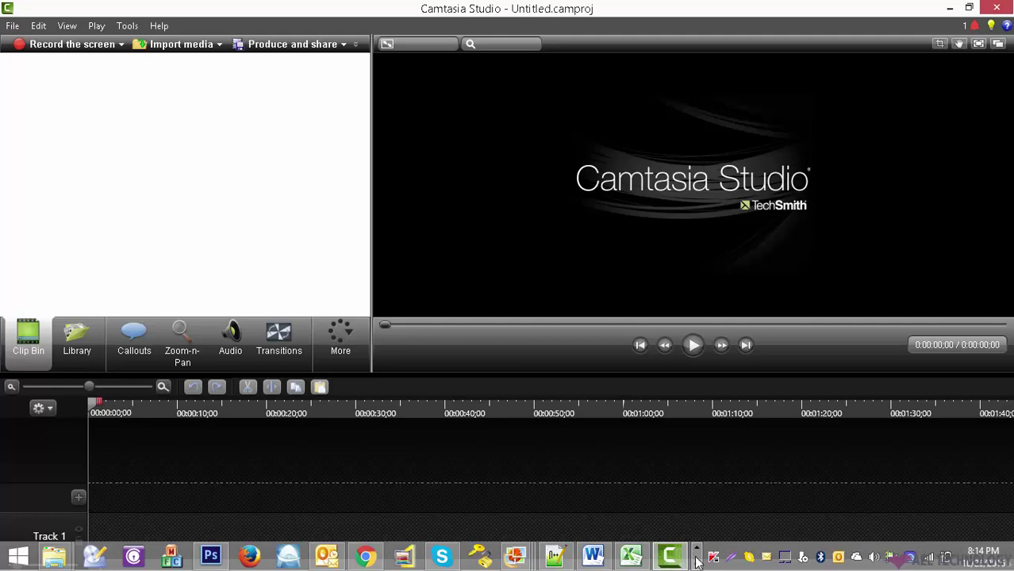
click(696, 564)
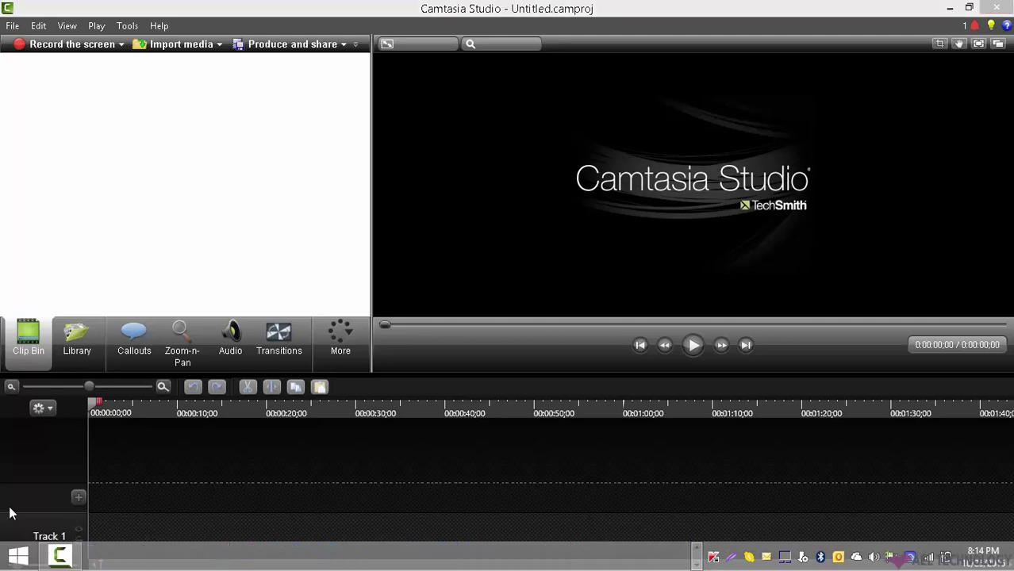
click(62, 556)
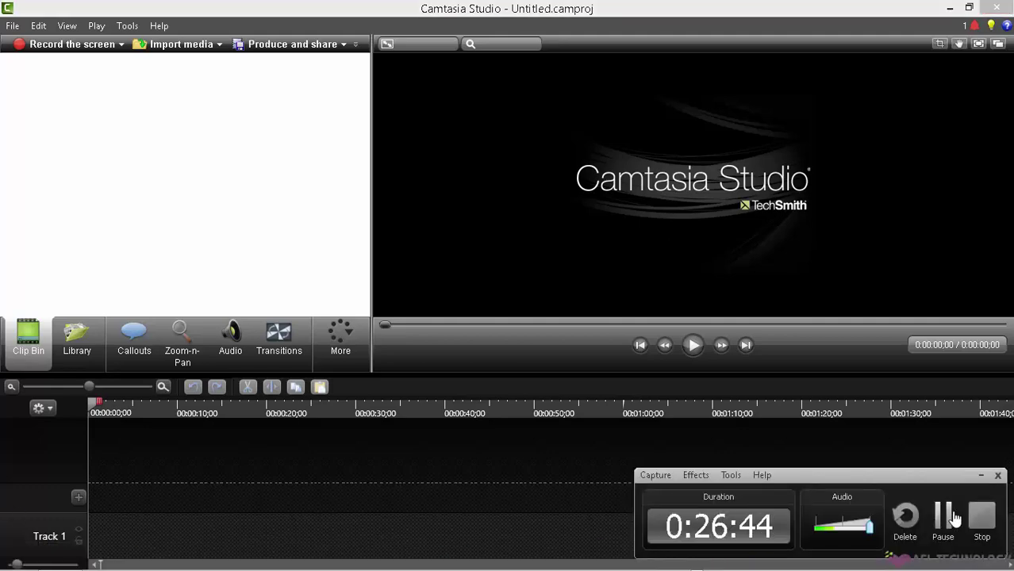